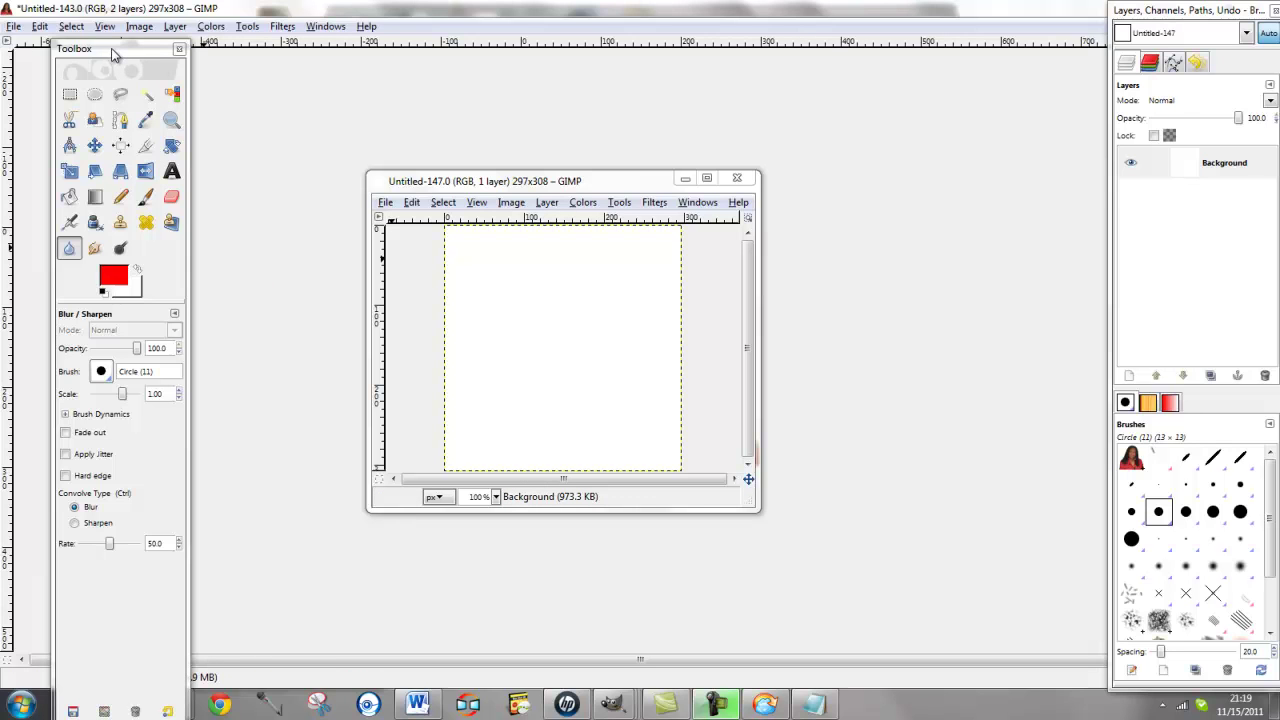
# Move the Toolbox window slightly up and to the right beside the canvas.
pyautogui.moveTo(112, 50); pyautogui.dragTo(121, 47)
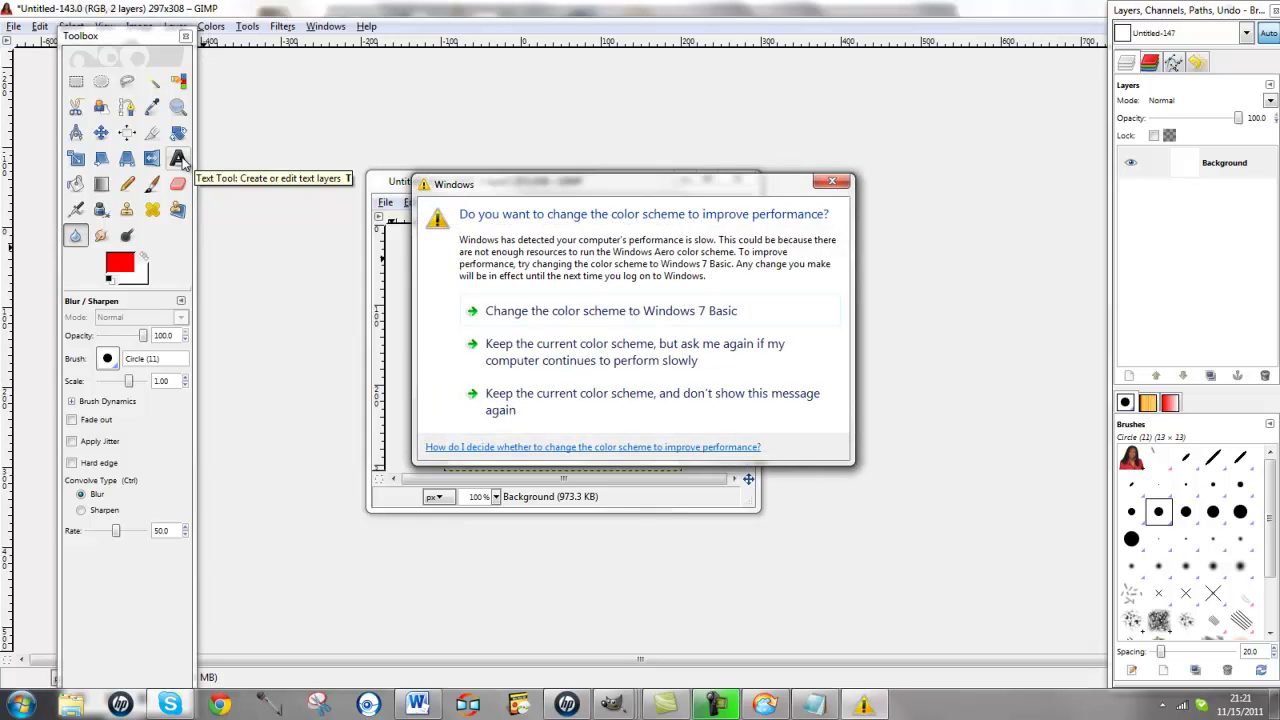
# Close the Windows colour-scheme performance dialog to reveal the GIMP canvas.
pyautogui.click(831, 182)
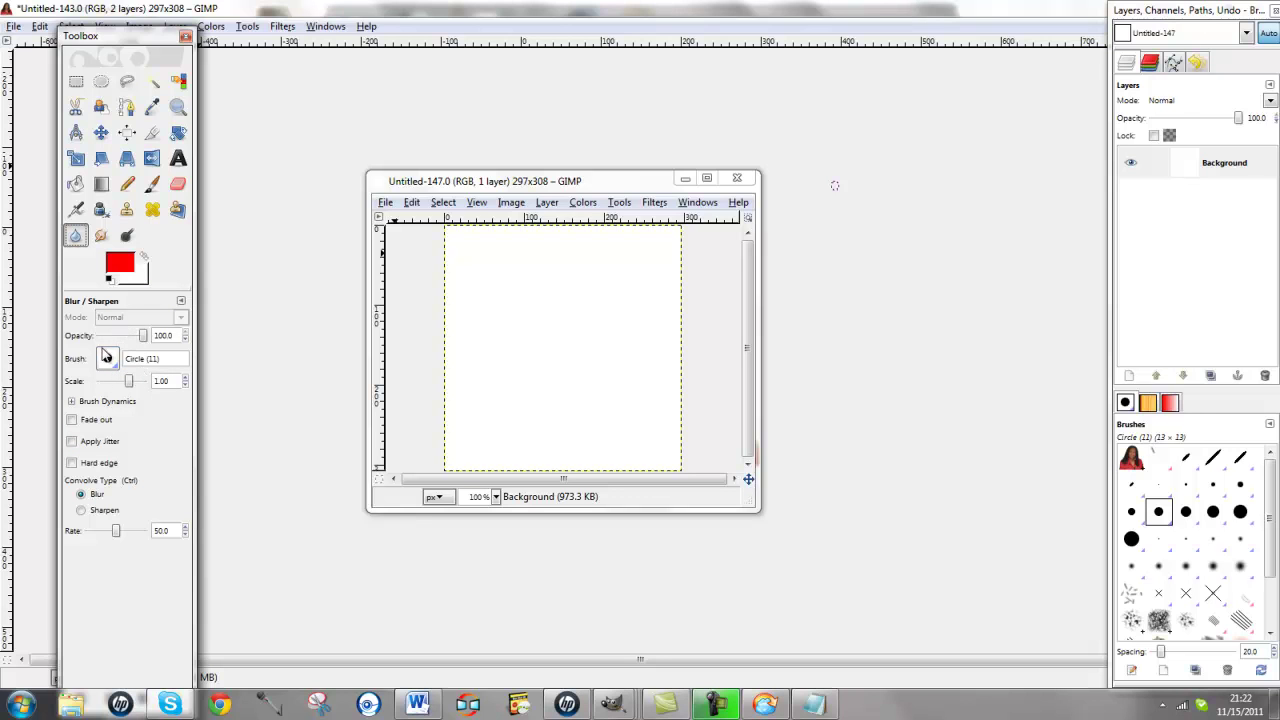
# Select Rectangle Select, Scale, Bucket Fill, then the Blend tool (Linear, Normal, 100 opacity).
pyautogui.click(78, 82)
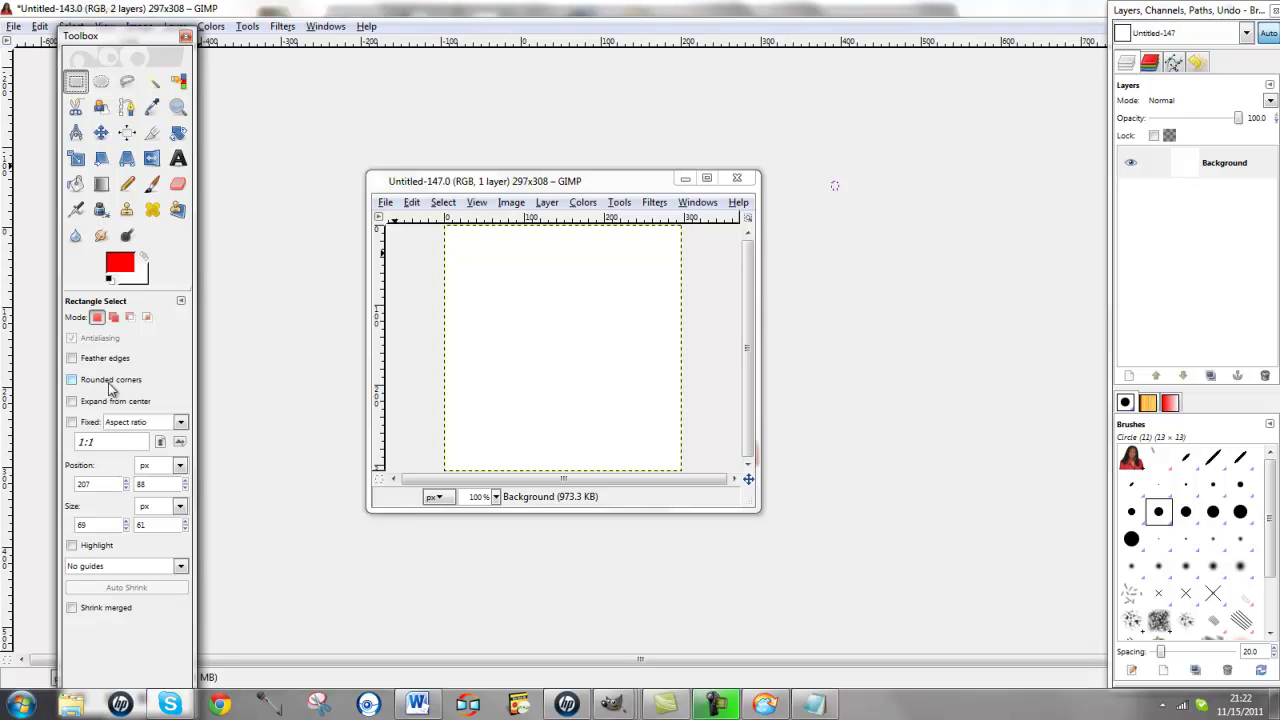
pyautogui.click(76, 158)
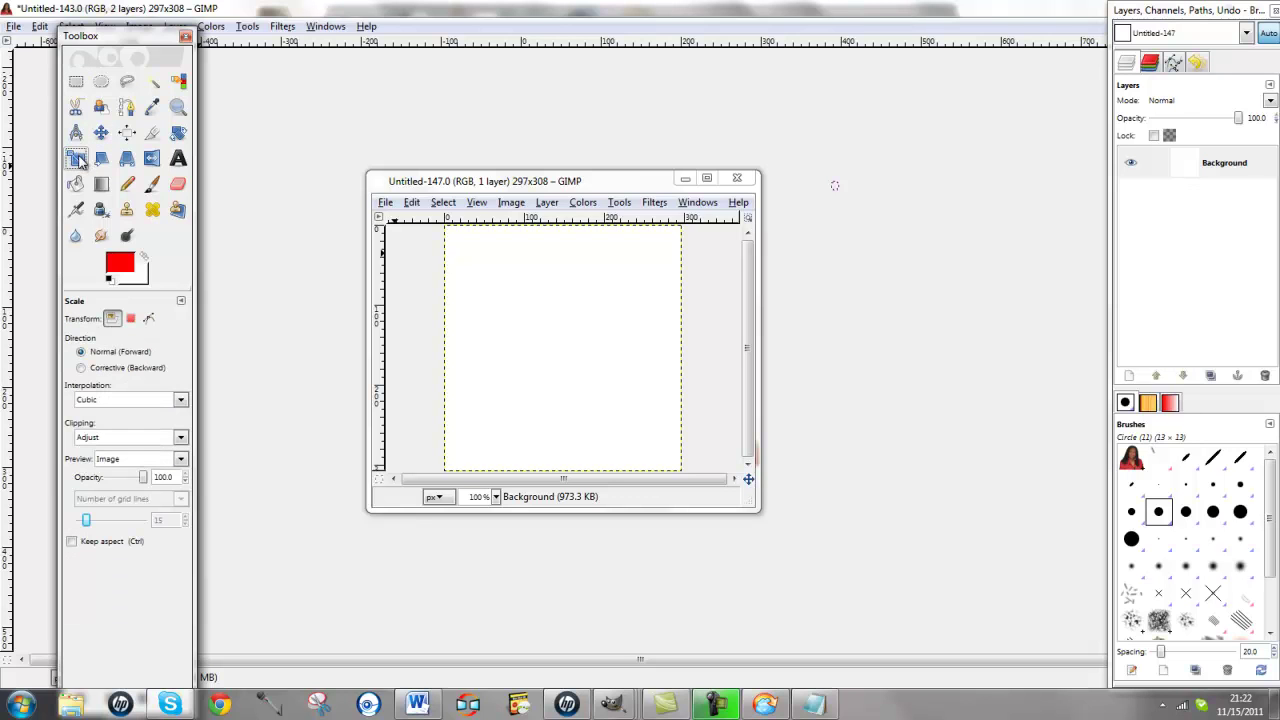
pyautogui.click(77, 184)
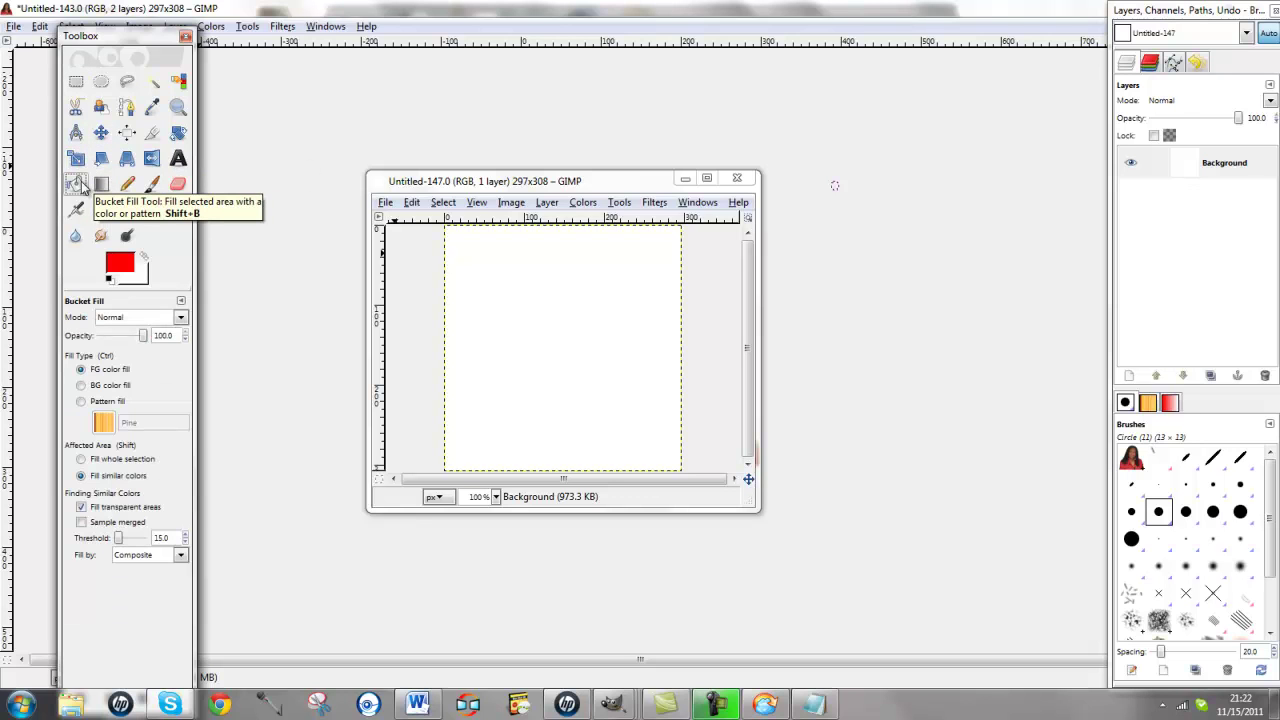
pyautogui.click(101, 184)
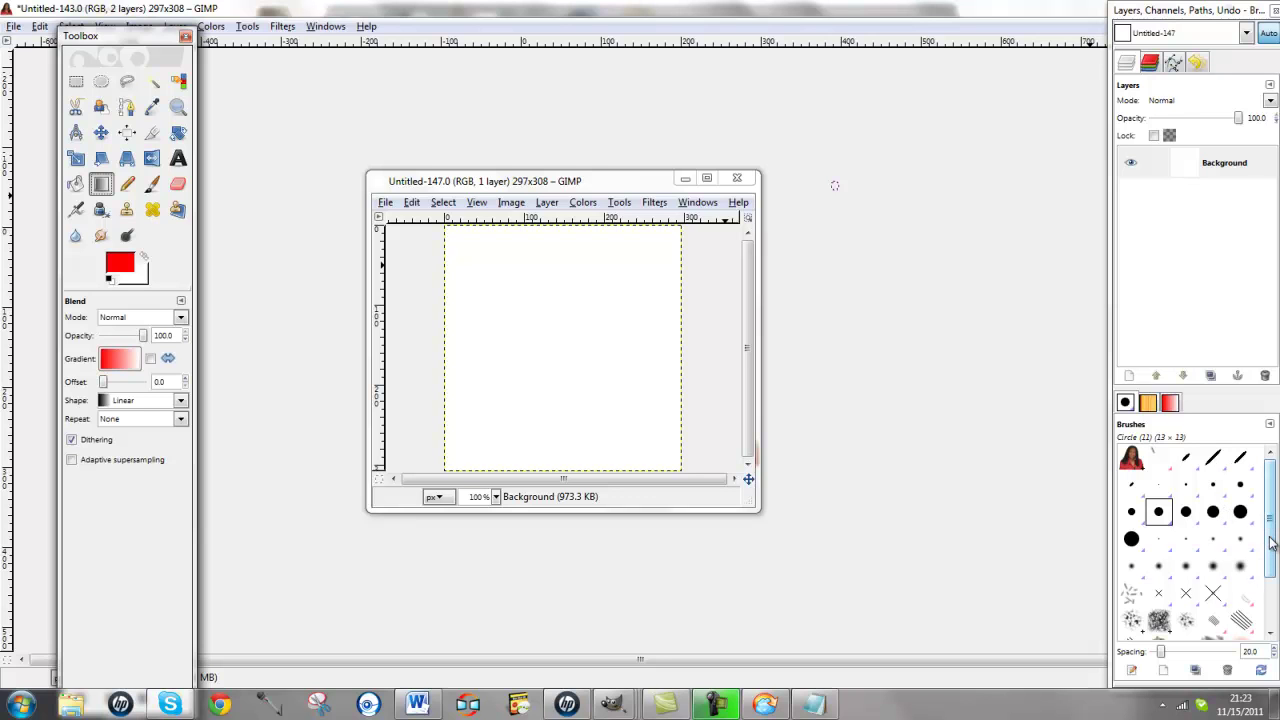
pyautogui.moveTo(1272, 543); pyautogui.dragTo(1274, 590)
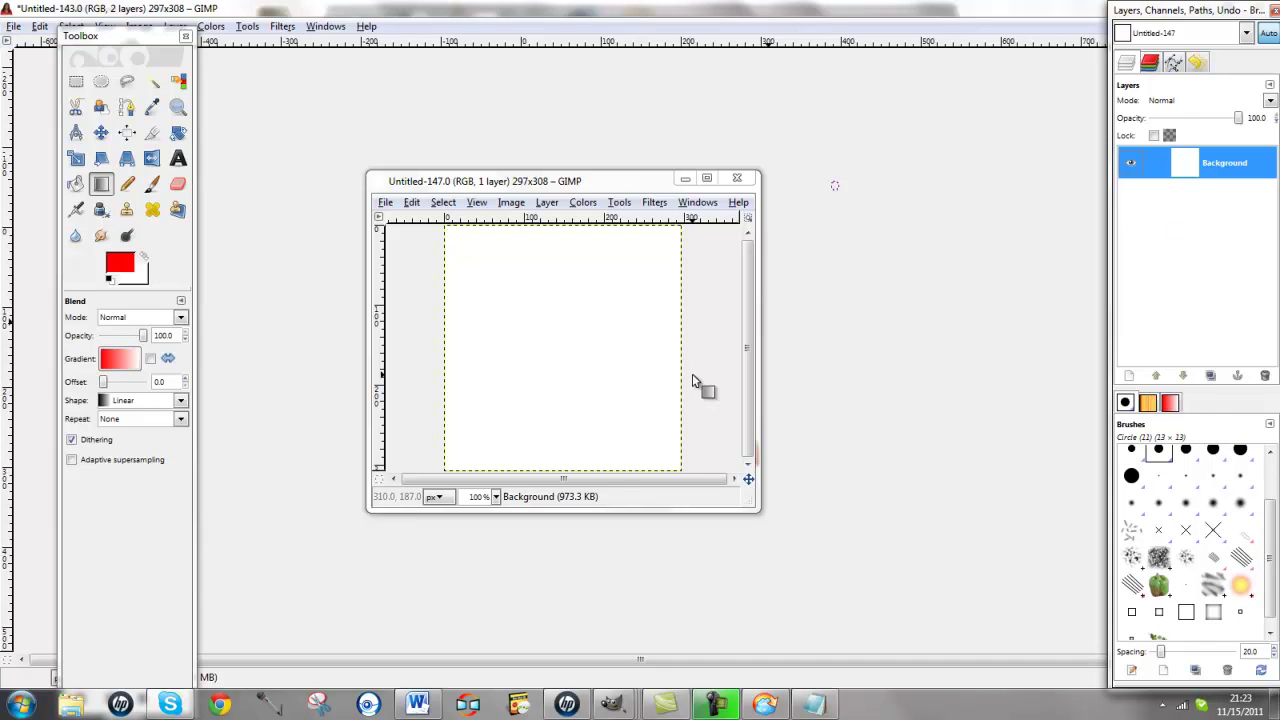
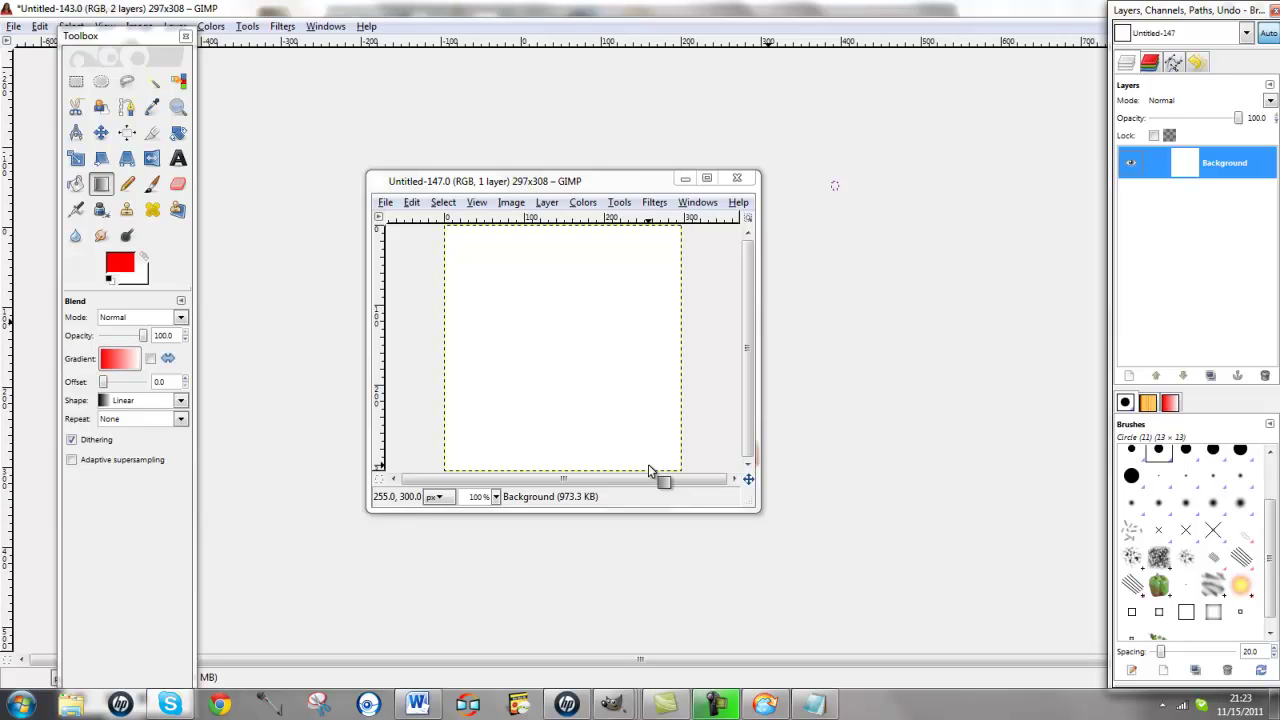
# Bring up the media icons.jpg sheet of sixteen icons in GIMP for rectangular selection.
pyautogui.moveTo(648, 464); pyautogui.dragTo(250, 66)
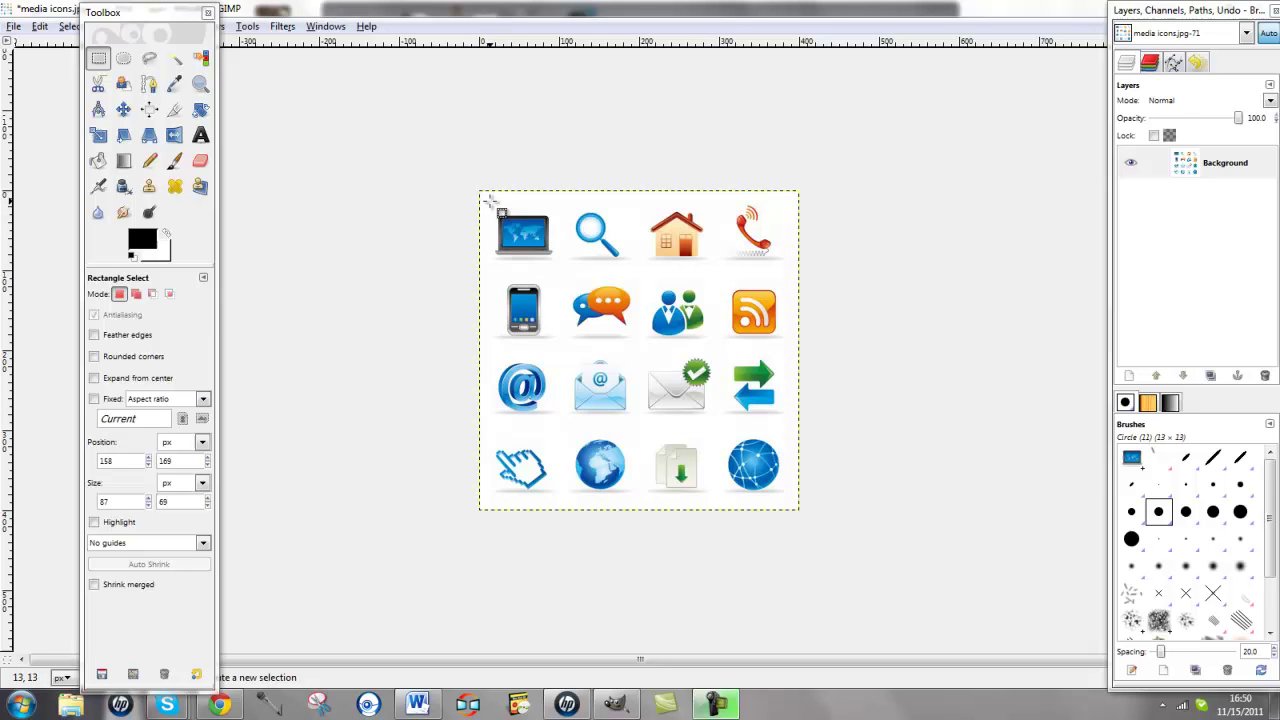
# Enclose the laptop icon at the sheet's top-left corner in a rectangular selection.
pyautogui.moveTo(492, 207); pyautogui.dragTo(558, 267)
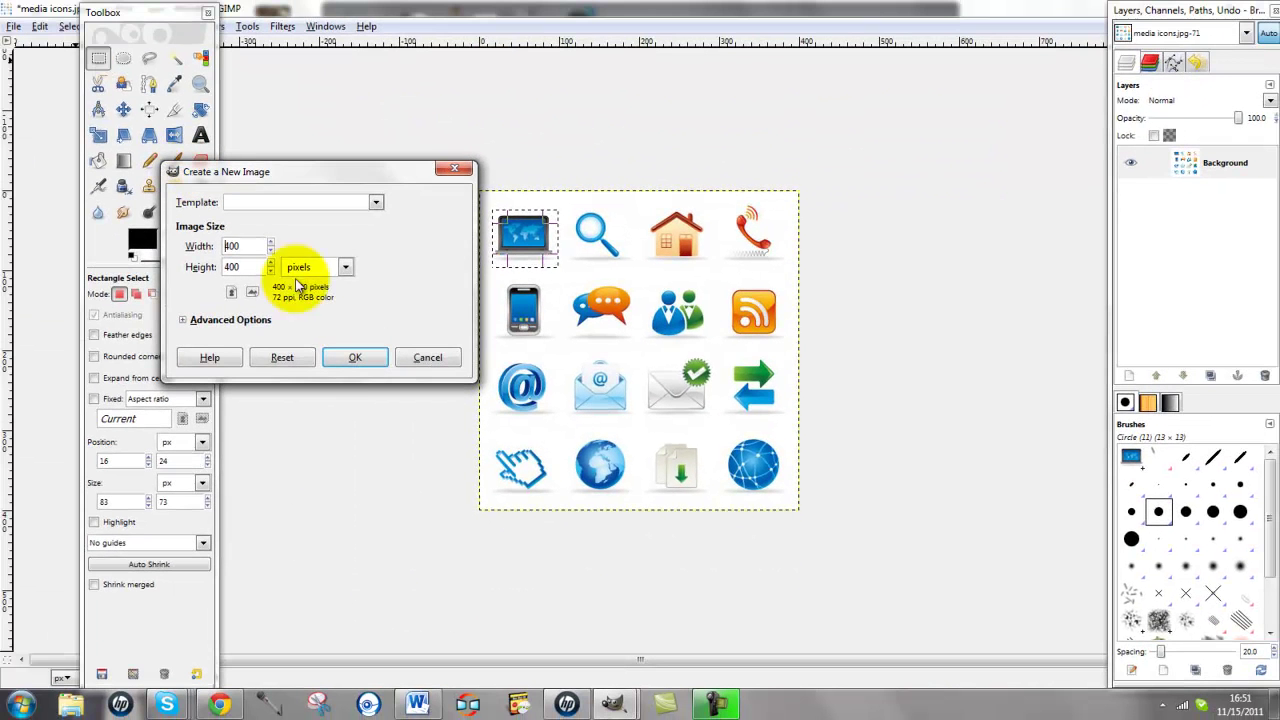
# Create the 400×400 image and add a transparent 400×400 layer named 'computer Icon'.
pyautogui.click(352, 360)
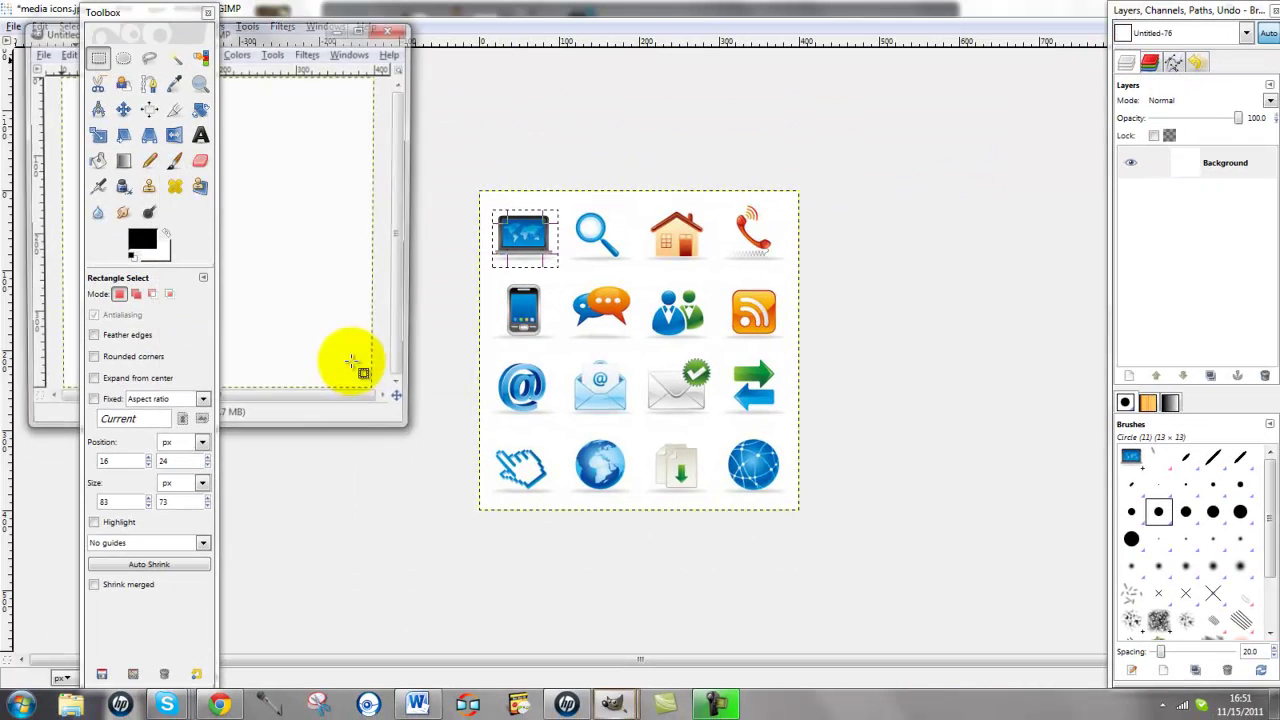
pyautogui.moveTo(286, 32); pyautogui.dragTo(546, 65)
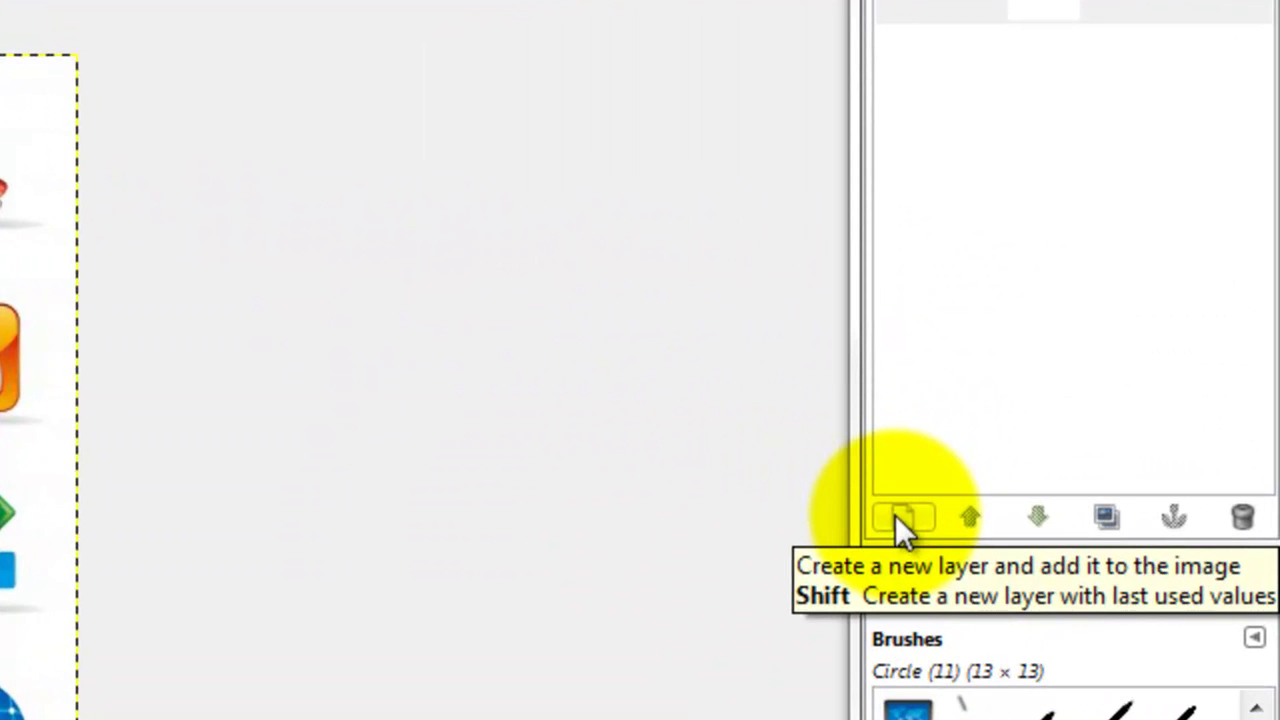
pyautogui.click(895, 515)
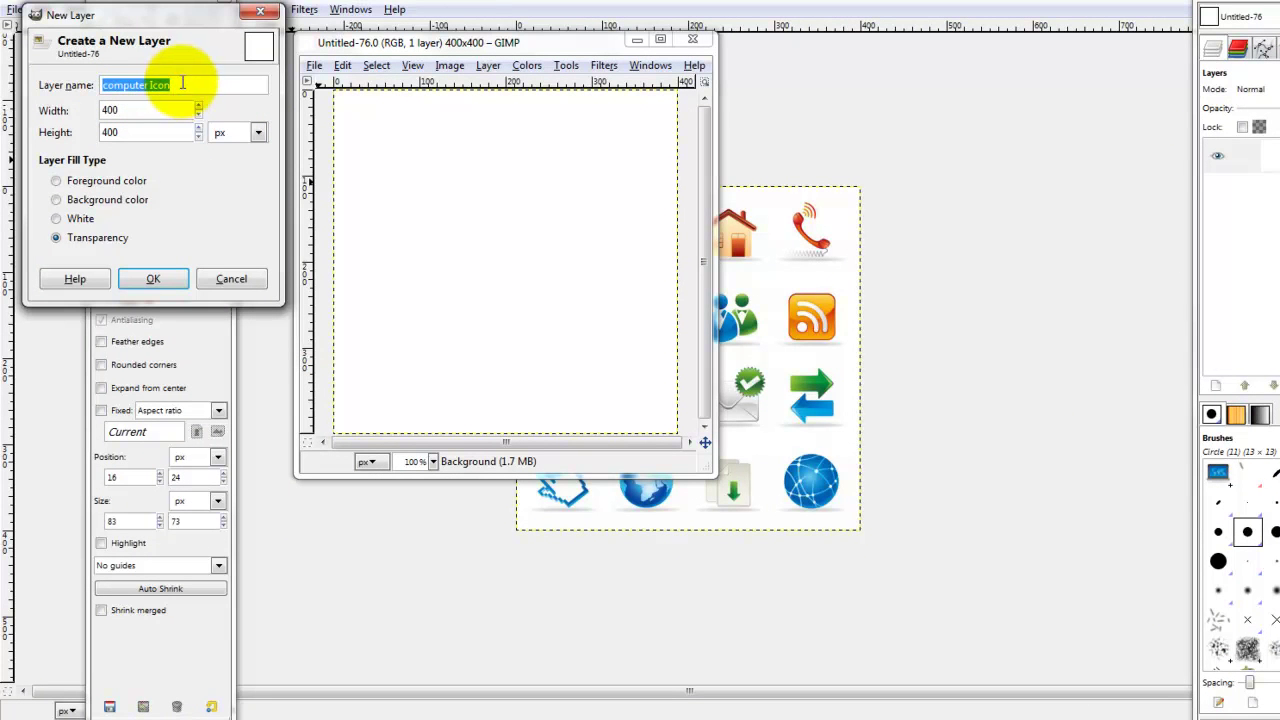
pyautogui.click(155, 279)
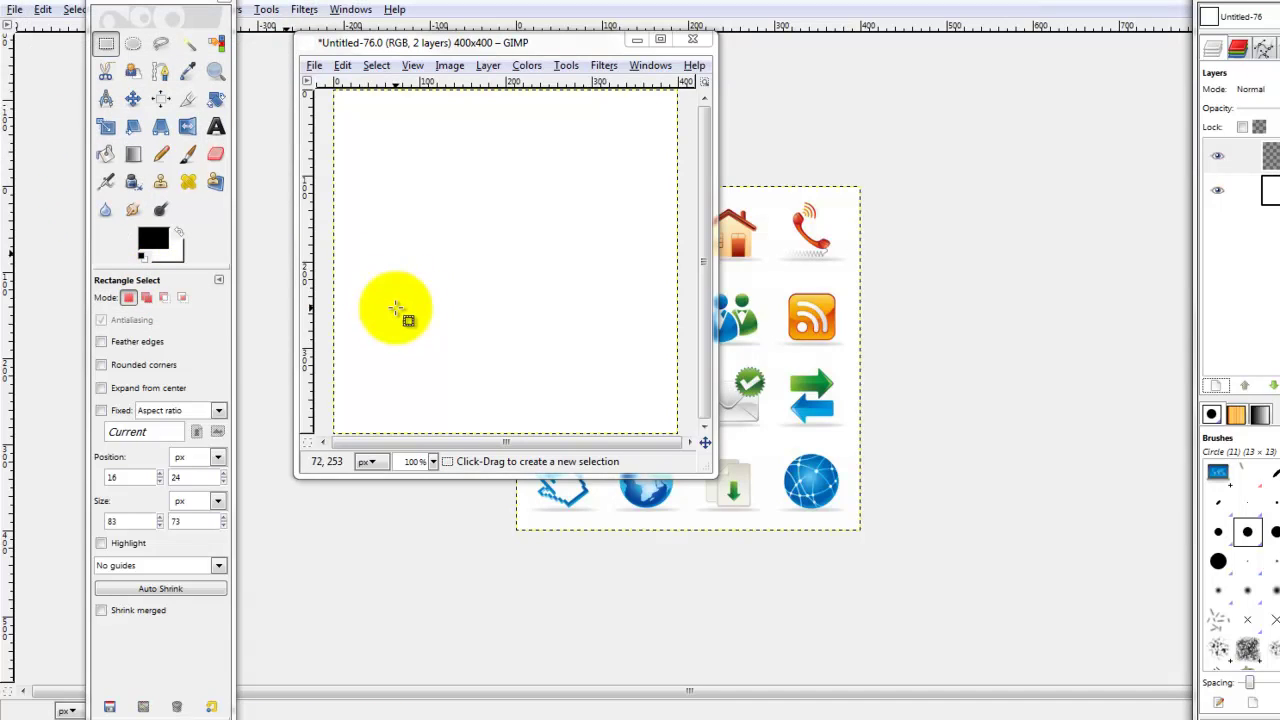
# Paste the copied laptop icon as a floating selection above the computer Icon layer.
pyautogui.hotkey('ctrl', 'v')
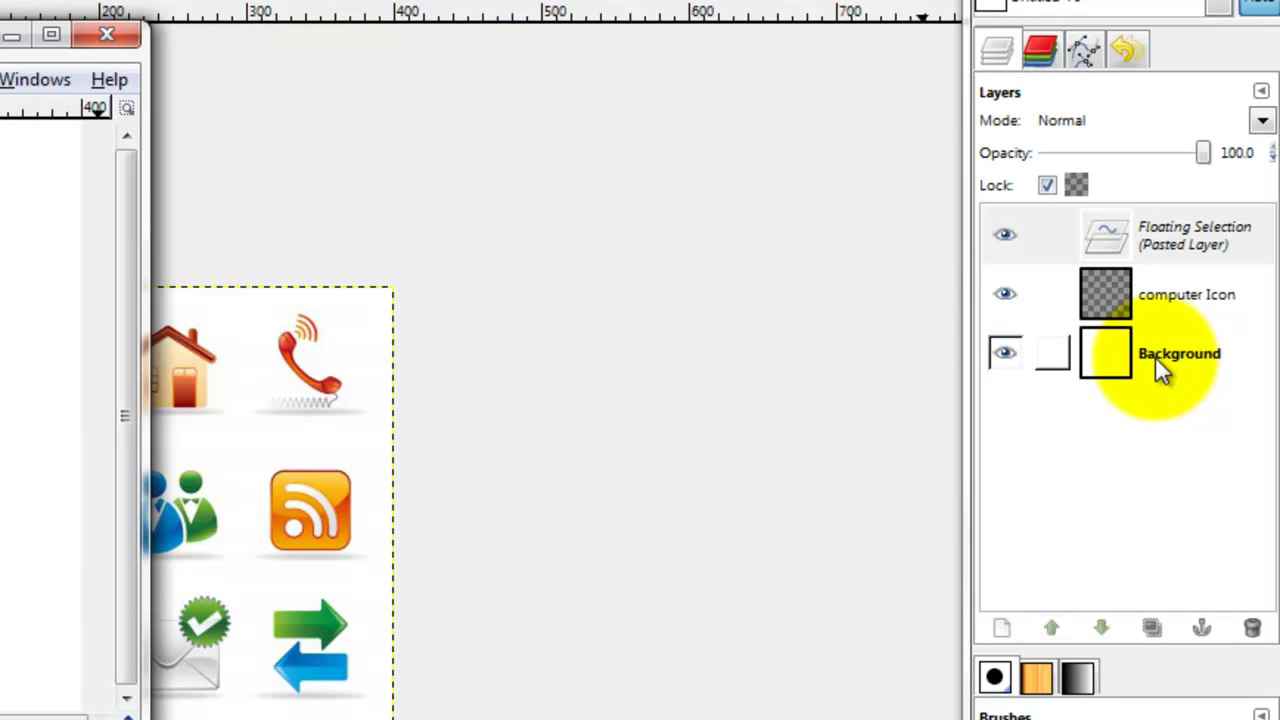
pyautogui.click(1158, 304)
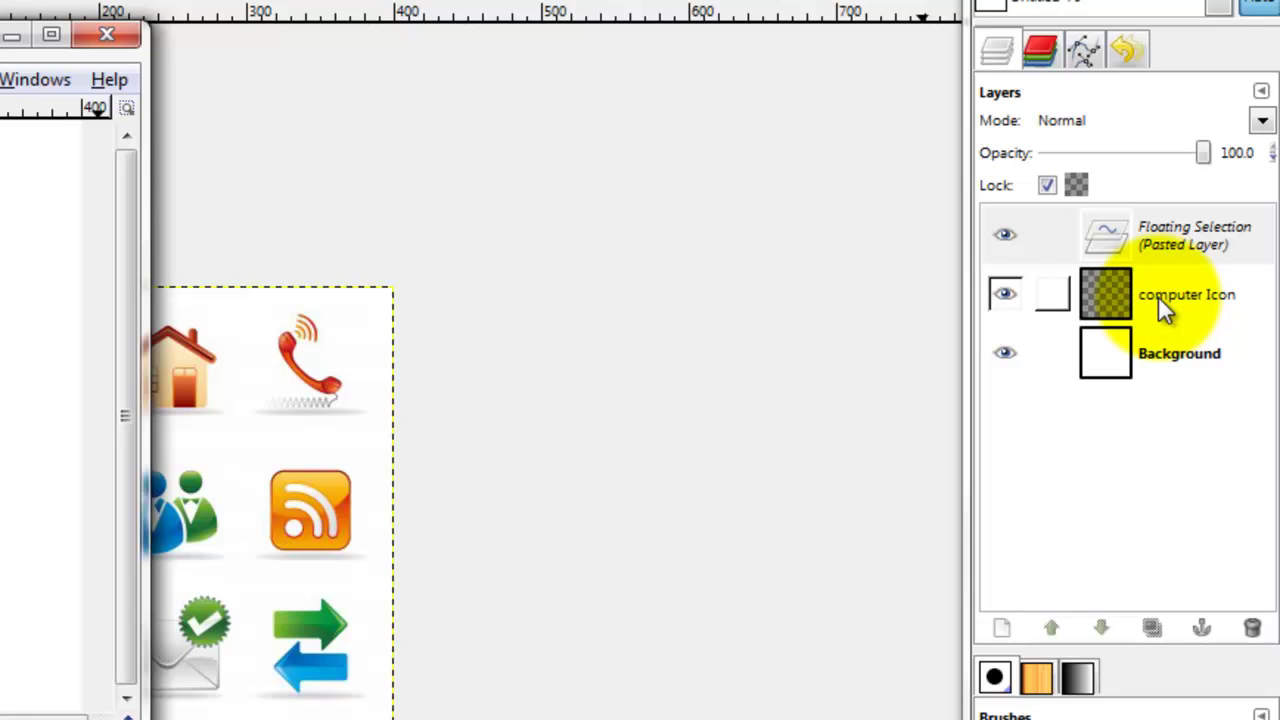
pyautogui.click(1160, 240)
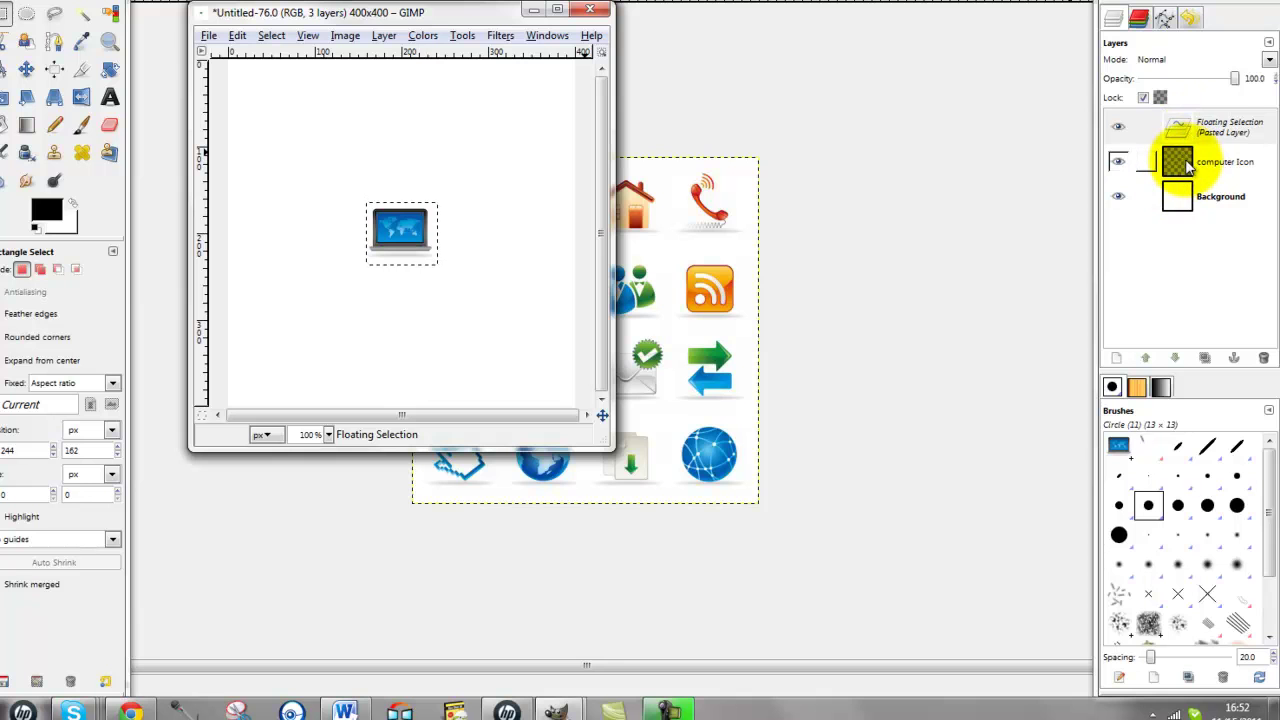
pyautogui.click(1177, 165)
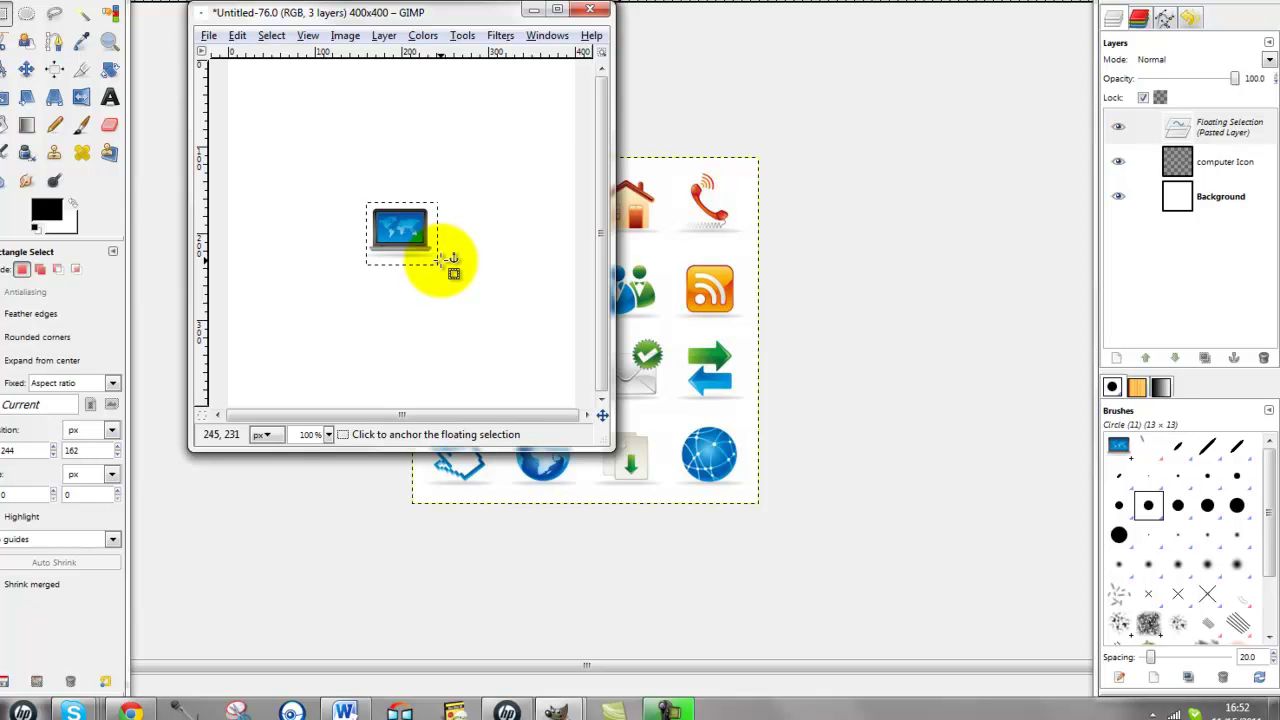
# Anchor the laptop into the computer Icon layer and select an 82×68 box tightly around it.
pyautogui.click(441, 259)
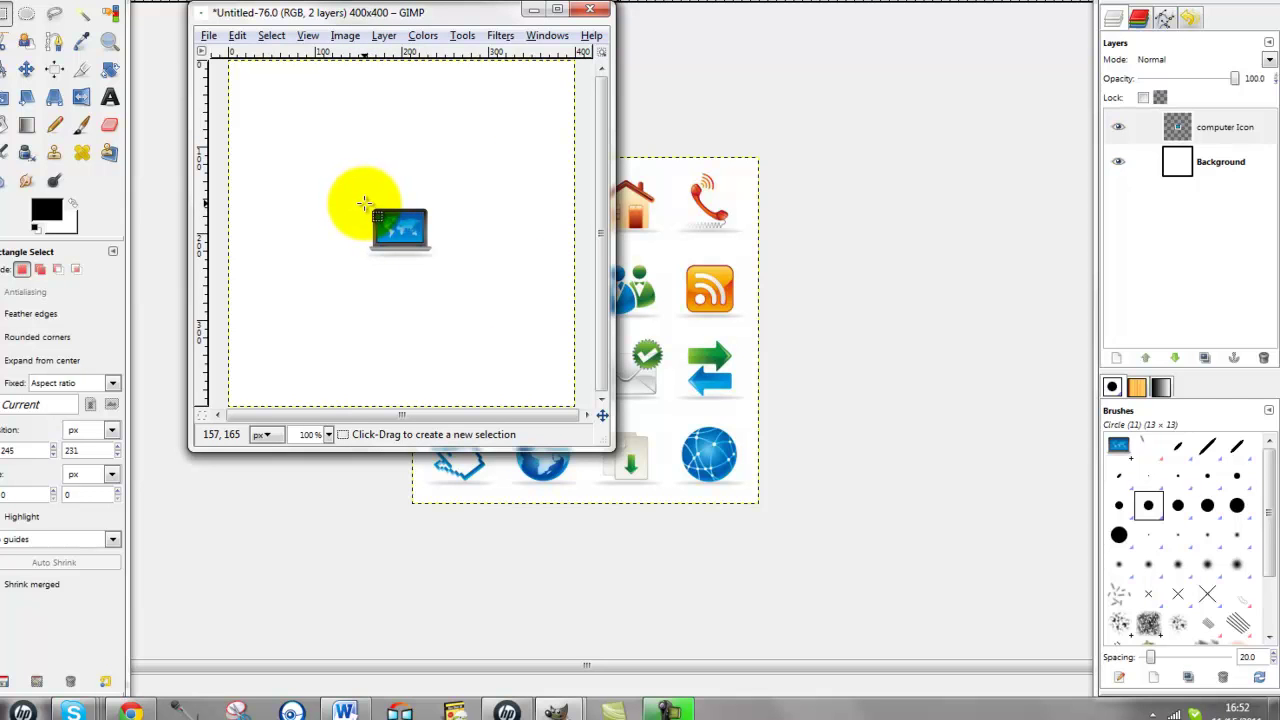
pyautogui.moveTo(364, 205); pyautogui.dragTo(435, 263)
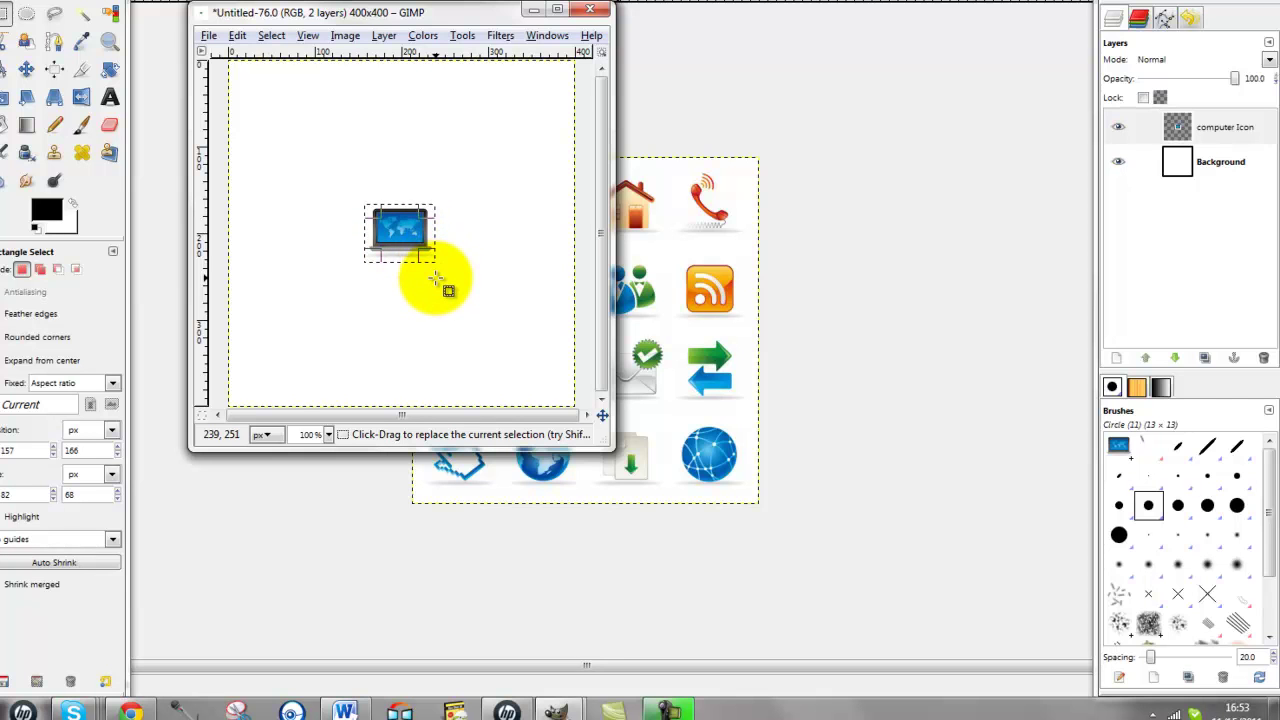
# Crop the canvas to the 82×68 selection with Fit Canvas to Selection, then pick Free Select.
pyautogui.click(346, 36)
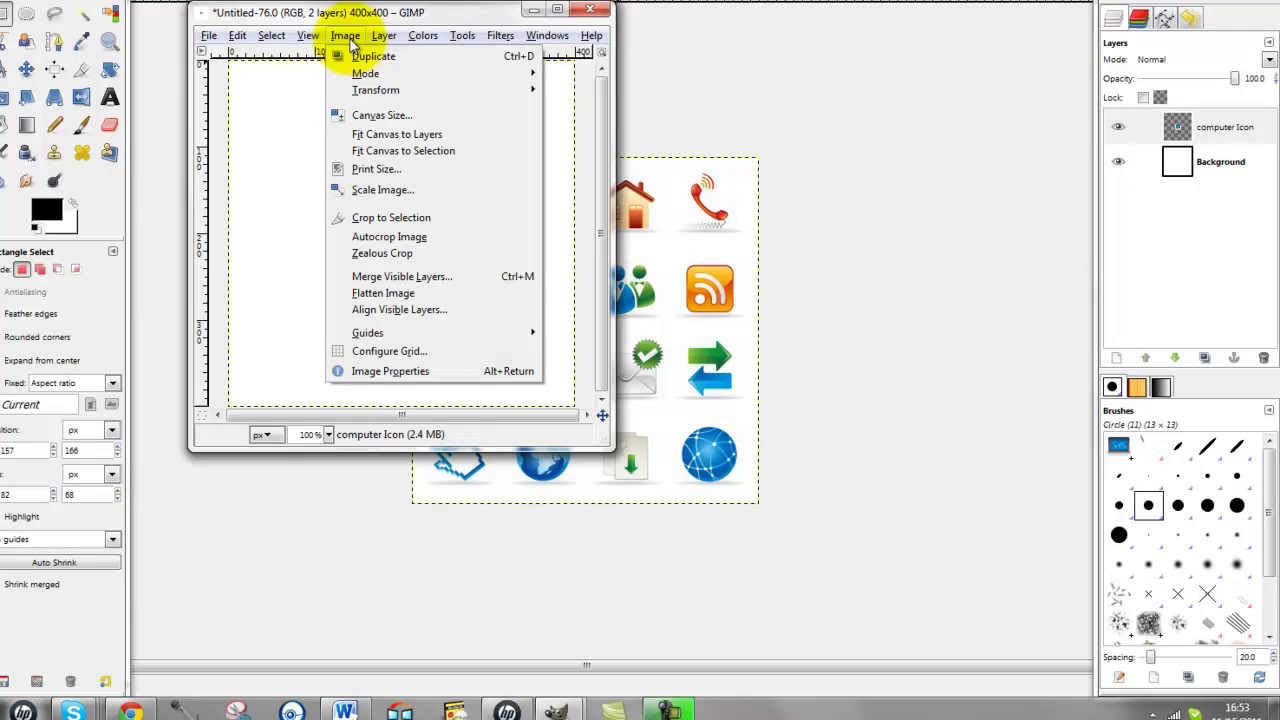
pyautogui.click(374, 155)
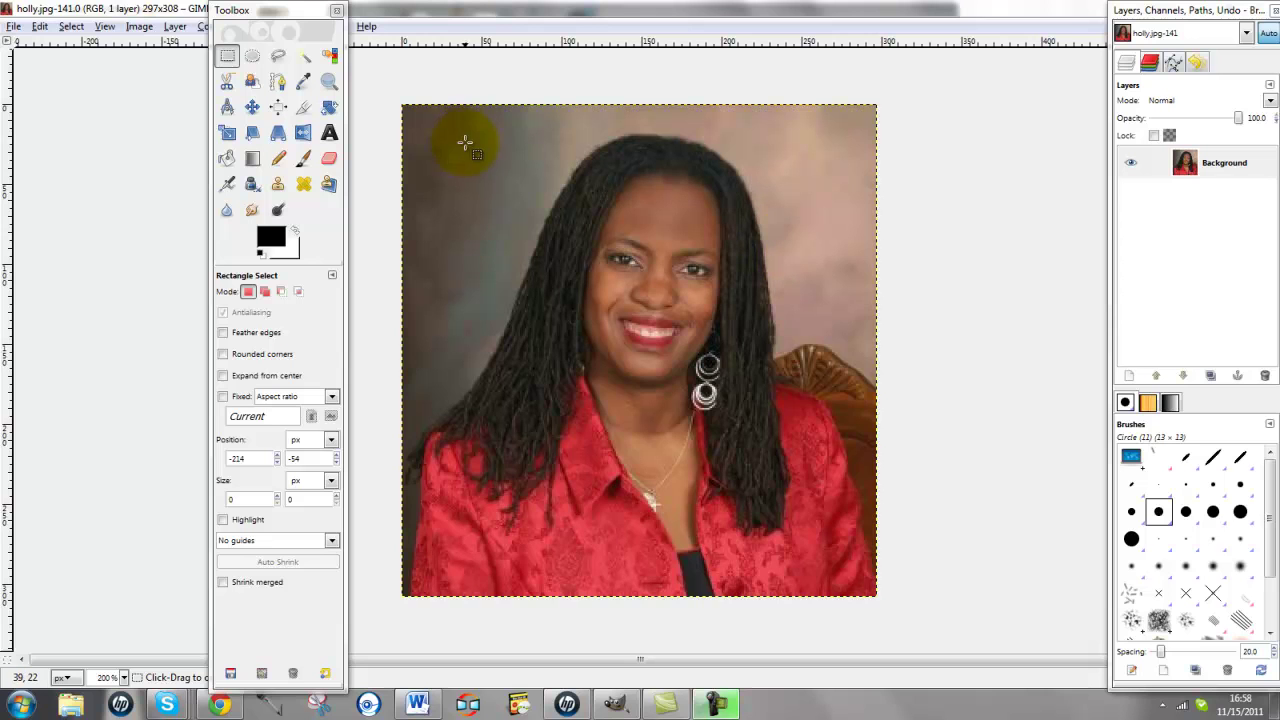
pyautogui.click(279, 58)
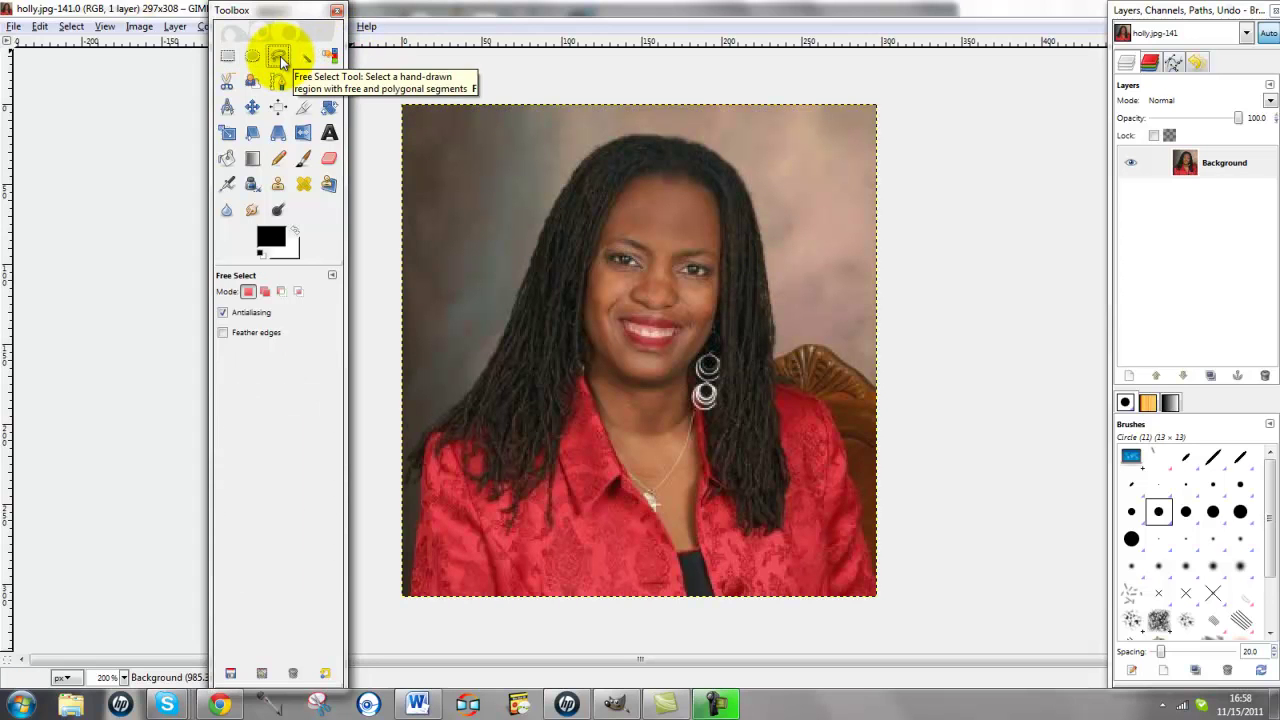
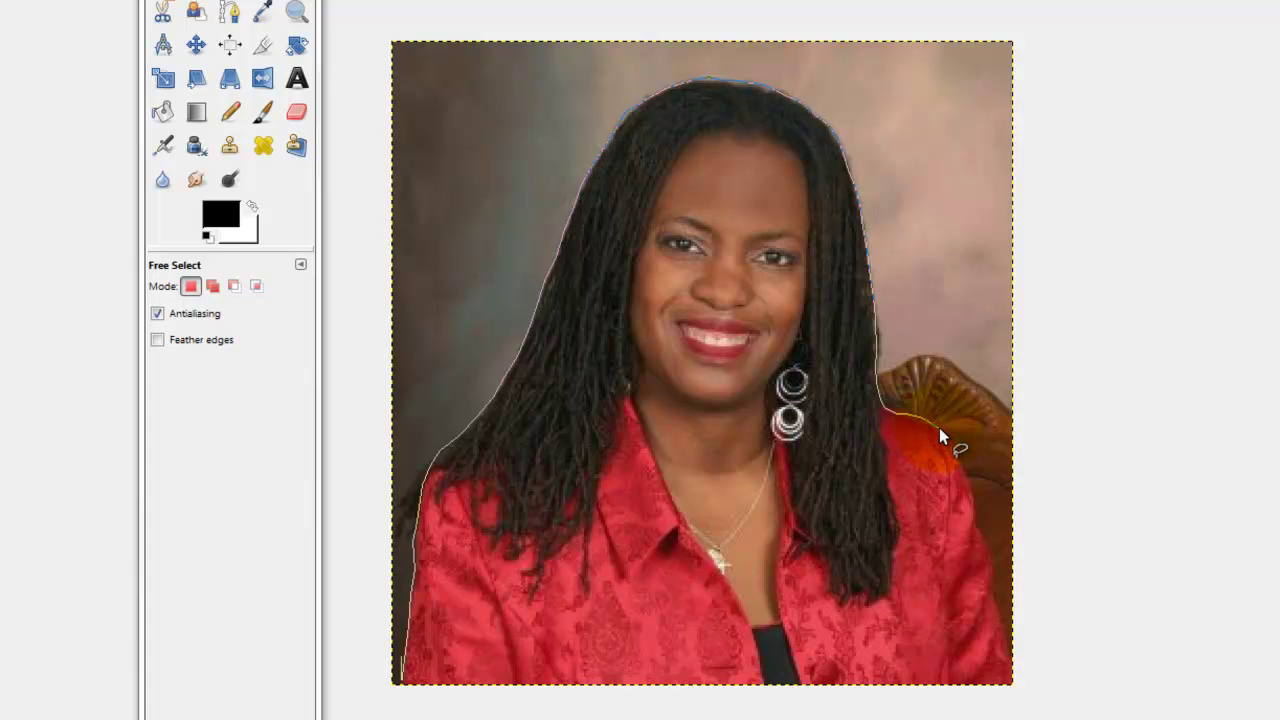
# Add Free Select outline points down the woman's shoulder and upper arm.
pyautogui.click(951, 440)
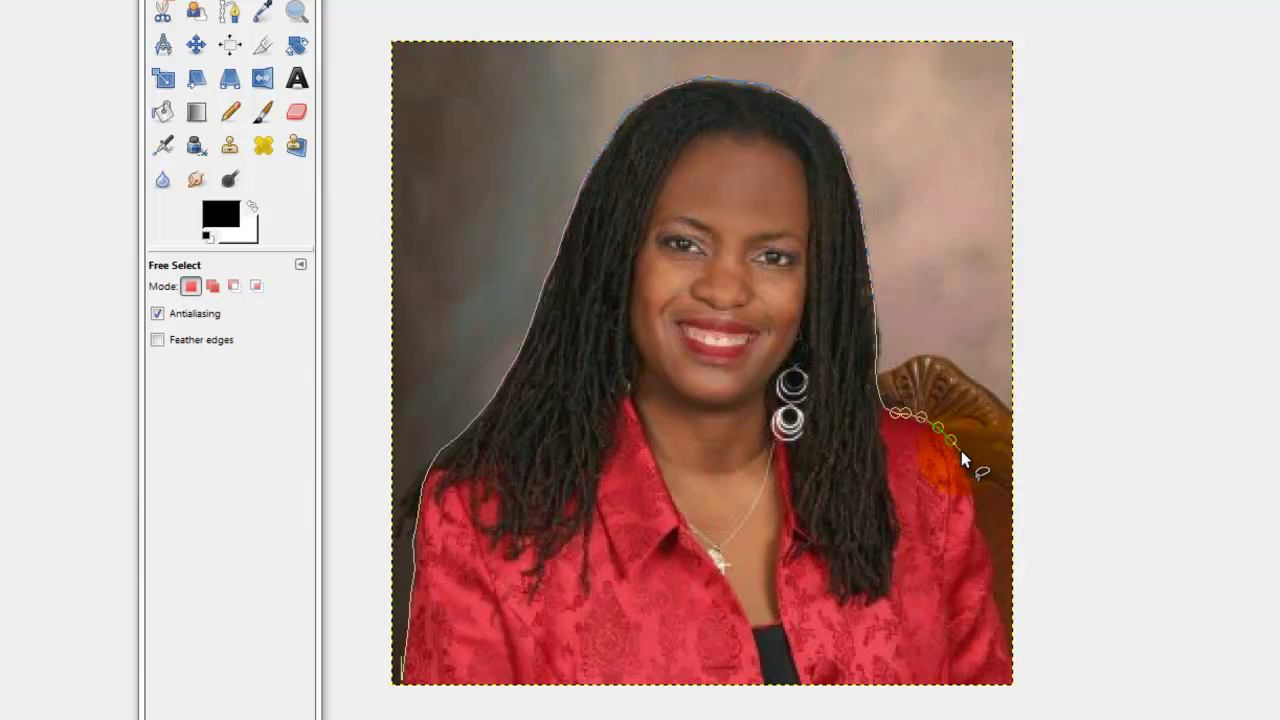
pyautogui.click(961, 464)
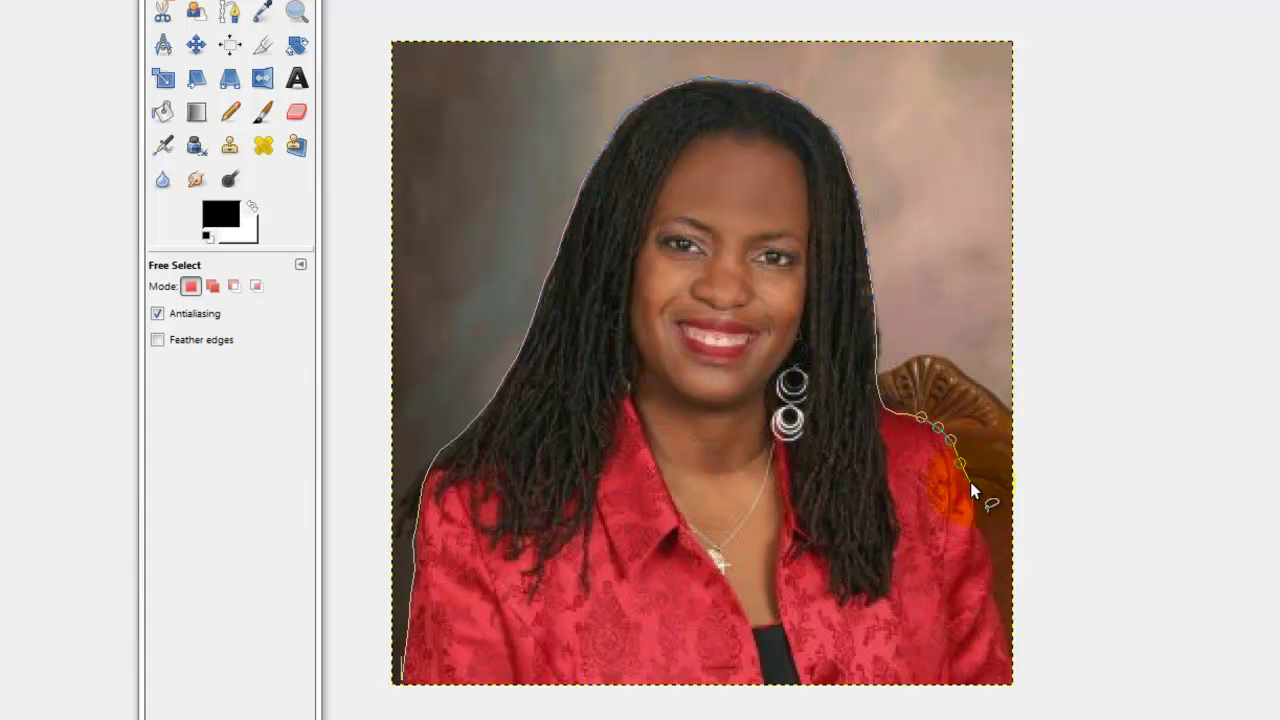
pyautogui.click(970, 483)
pyautogui.click(976, 500)
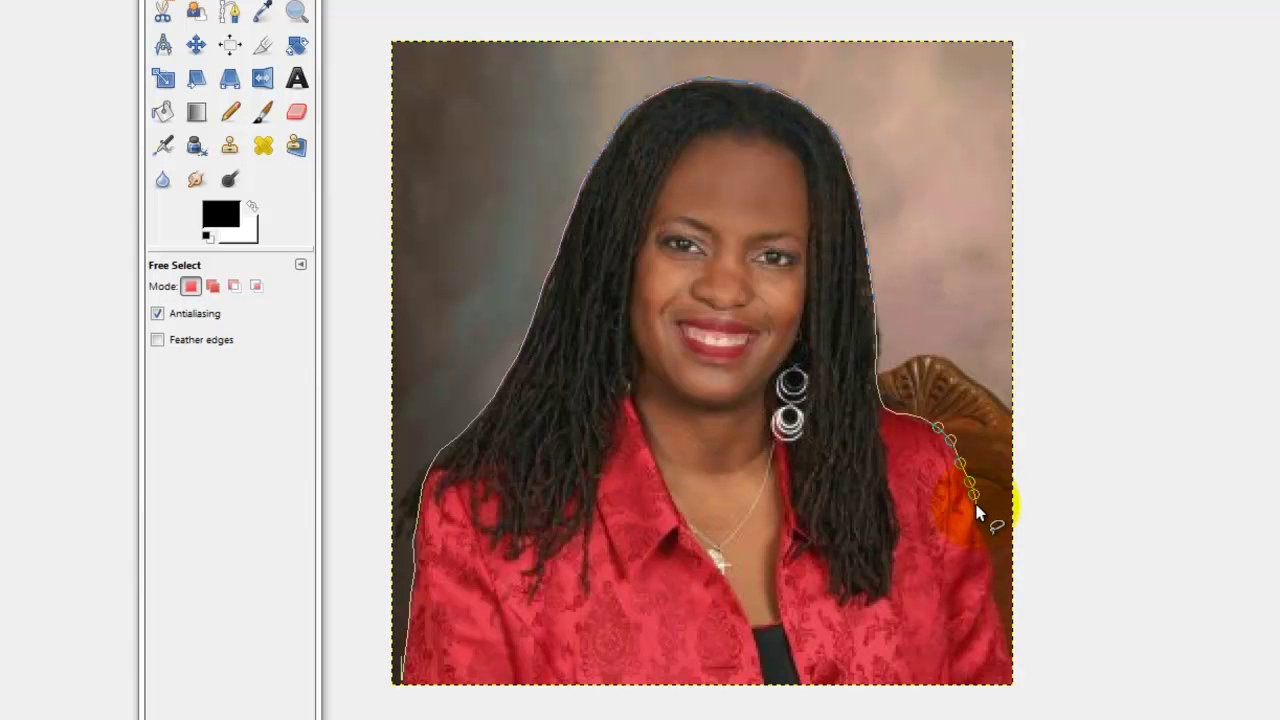
pyautogui.click(977, 518)
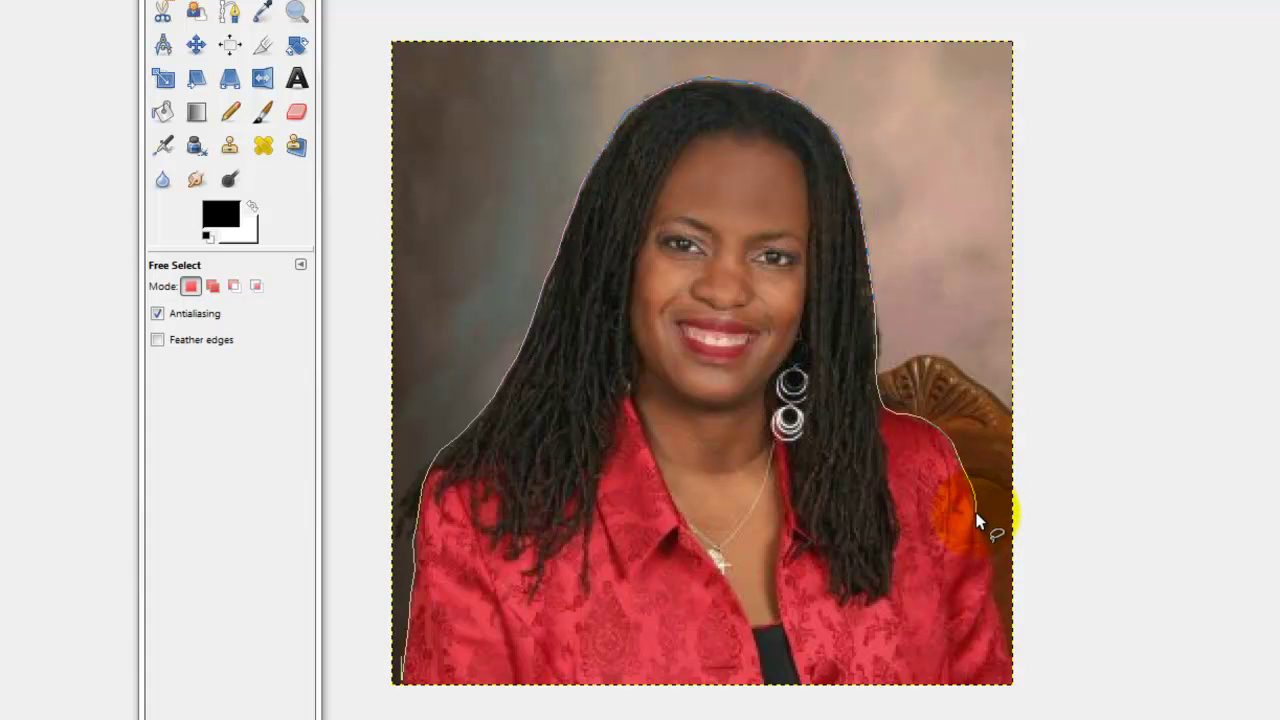
pyautogui.click(980, 530)
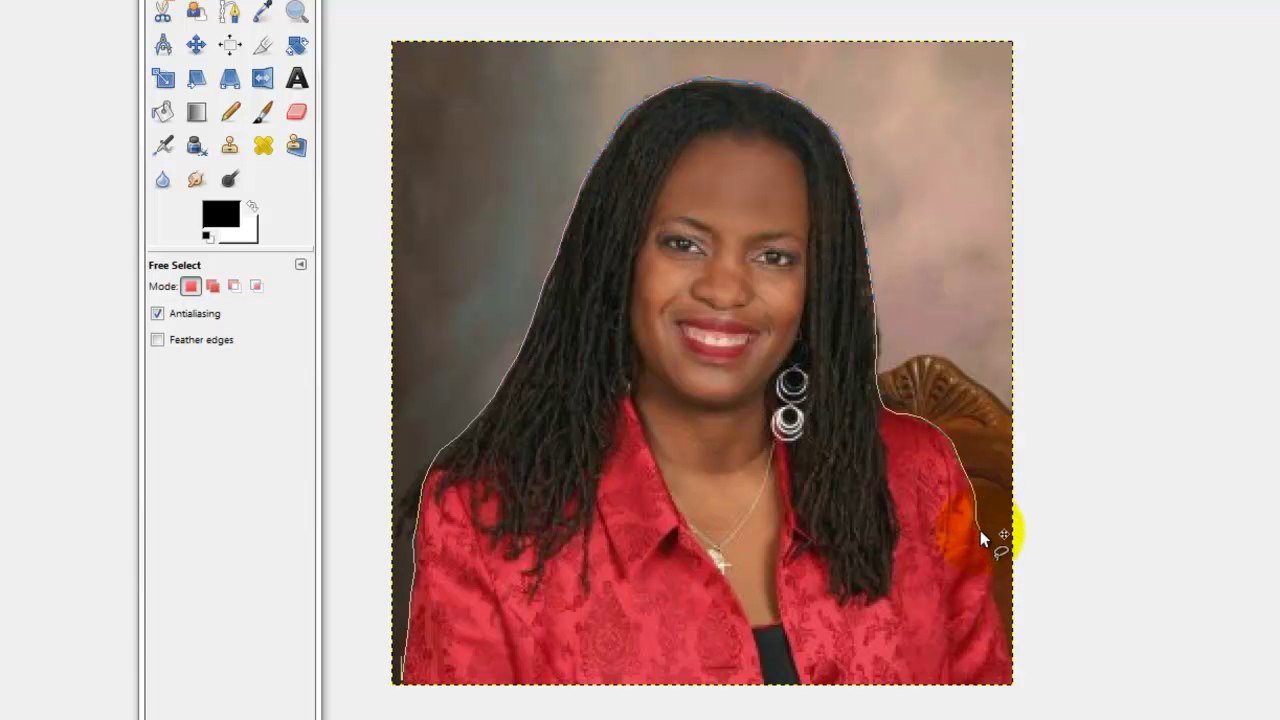
pyautogui.click(989, 542)
pyautogui.click(993, 556)
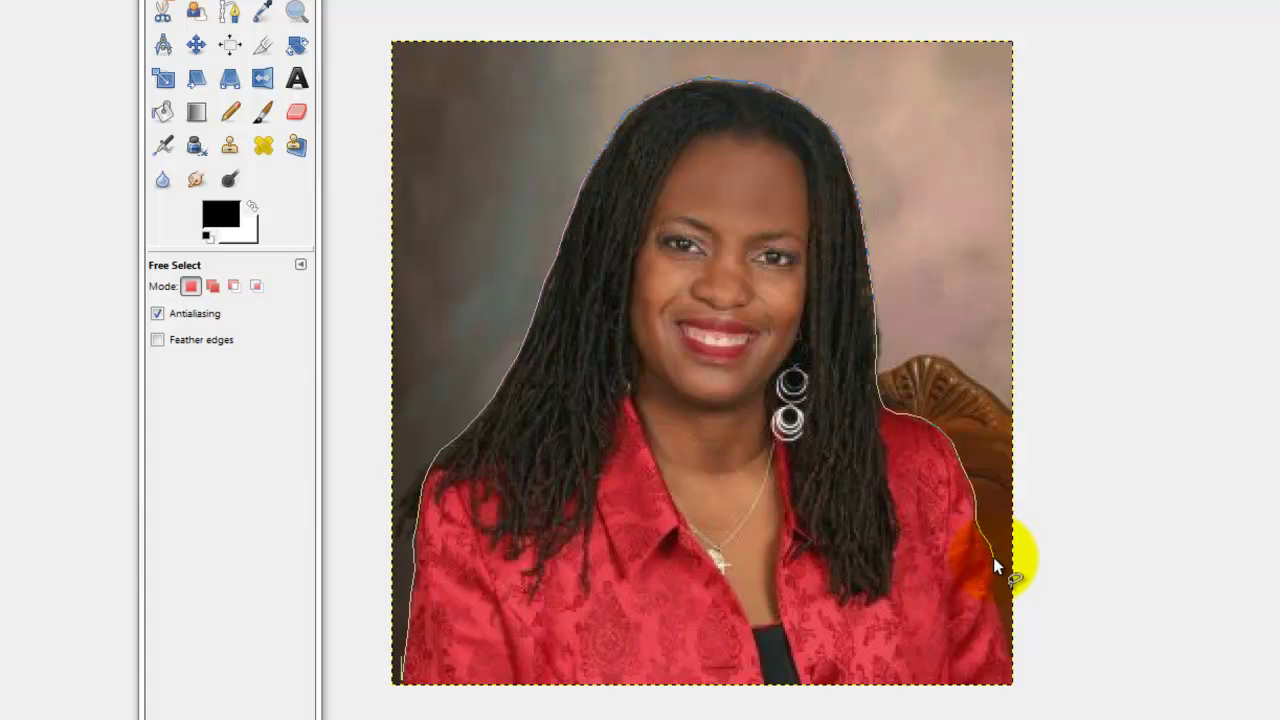
pyautogui.click(995, 568)
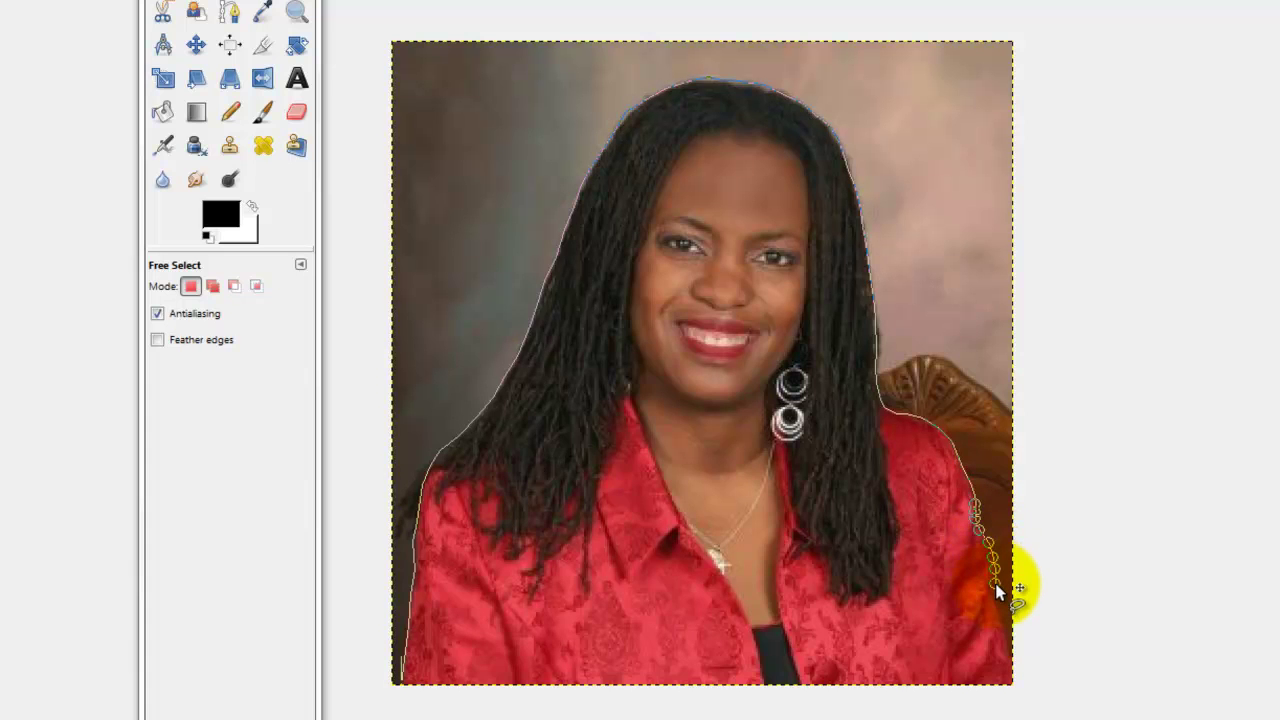
# Carry the outline to the image's bottom-right corner and close it at the start point.
pyautogui.click(998, 592)
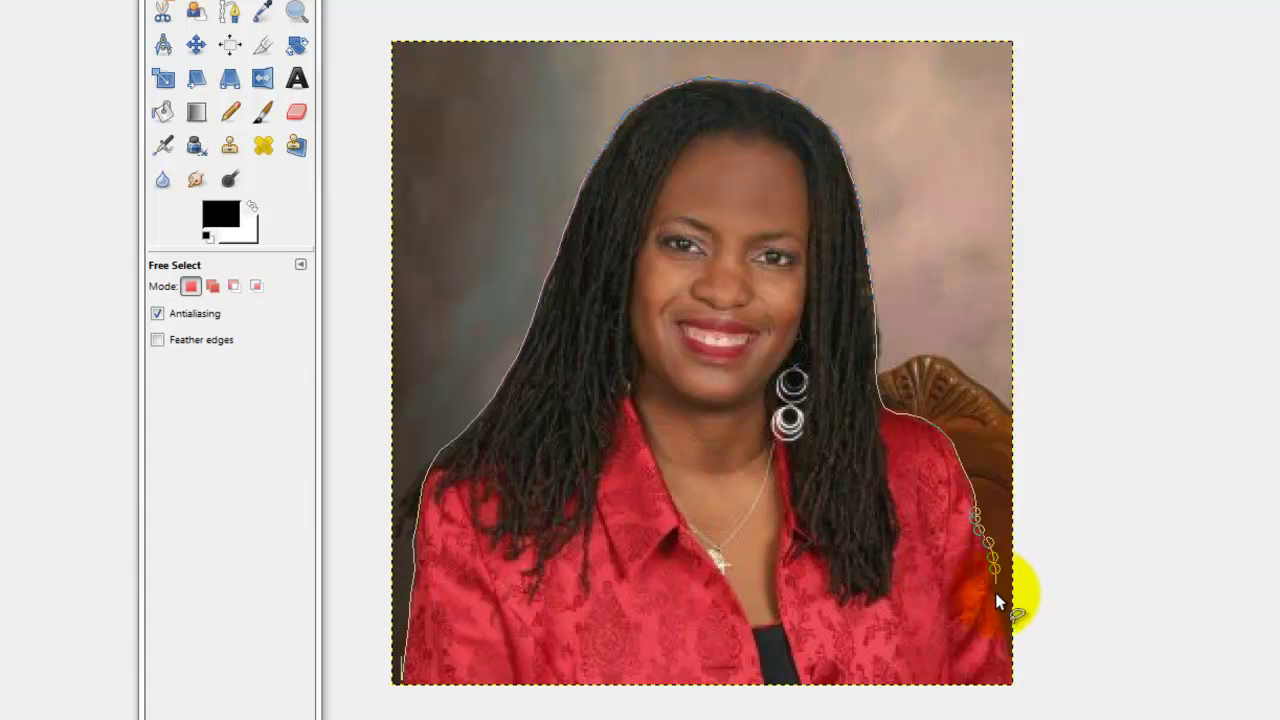
pyautogui.click(1003, 614)
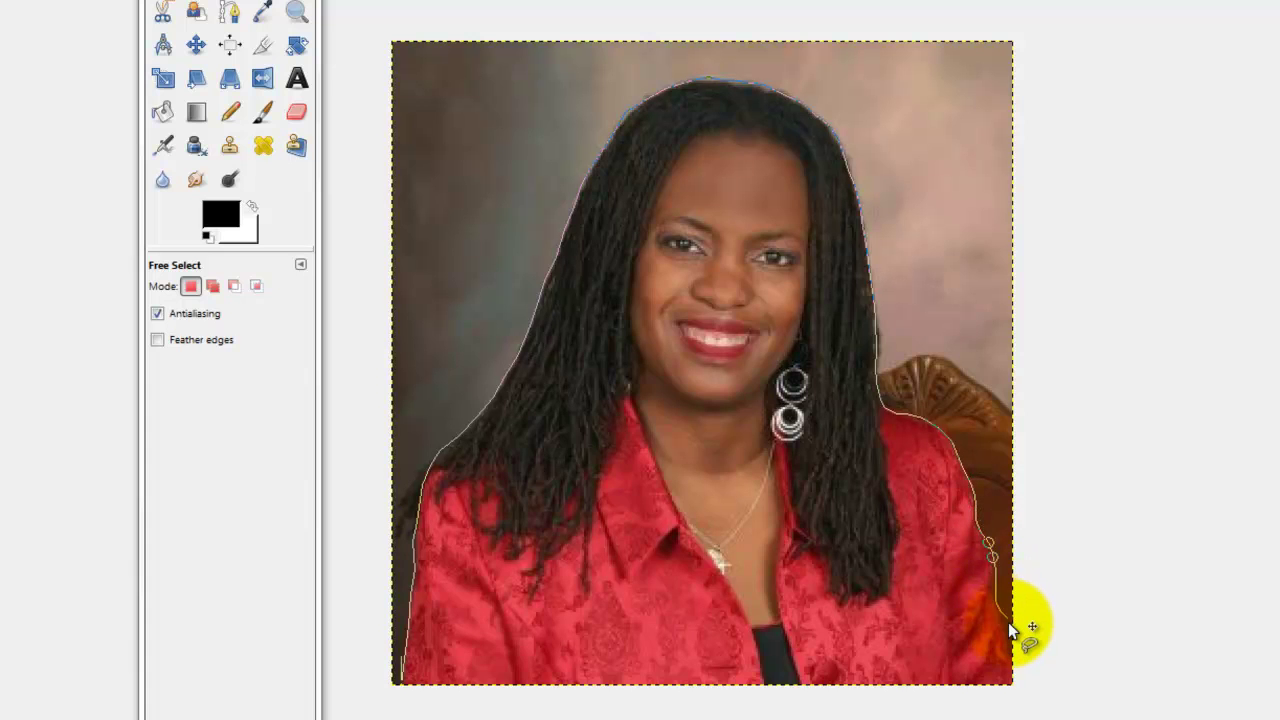
pyautogui.click(1011, 640)
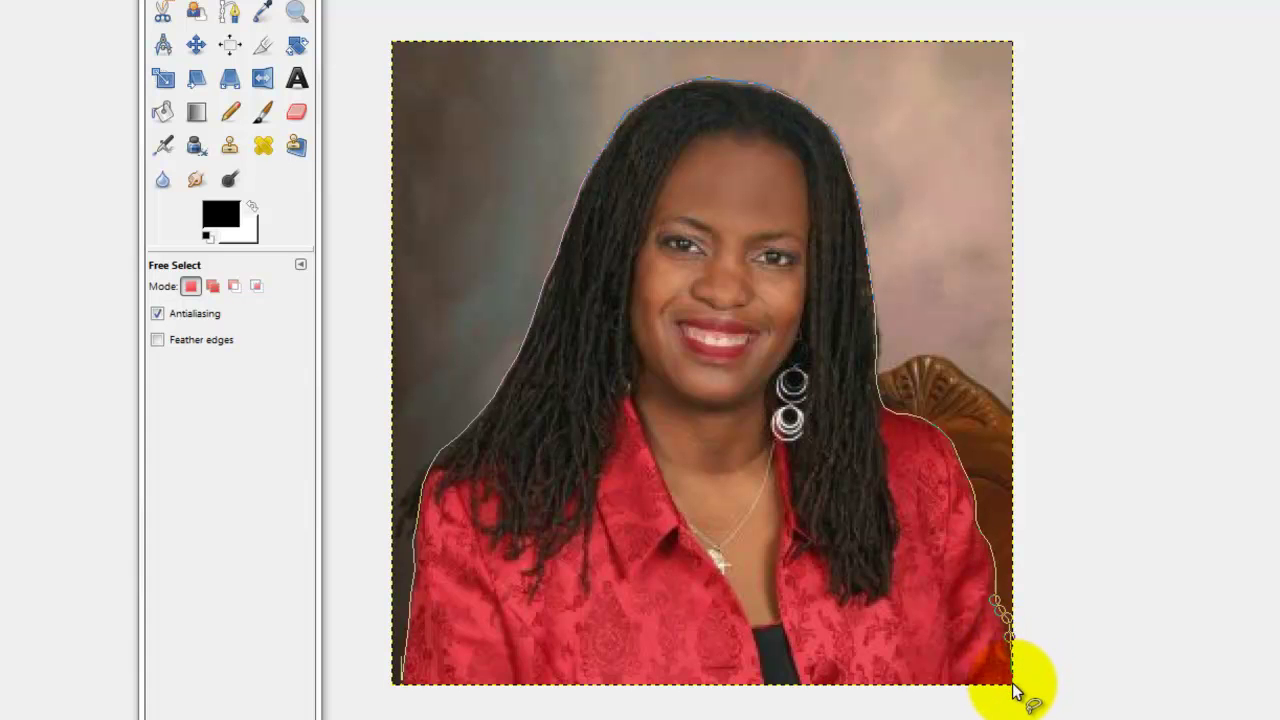
pyautogui.click(1012, 684)
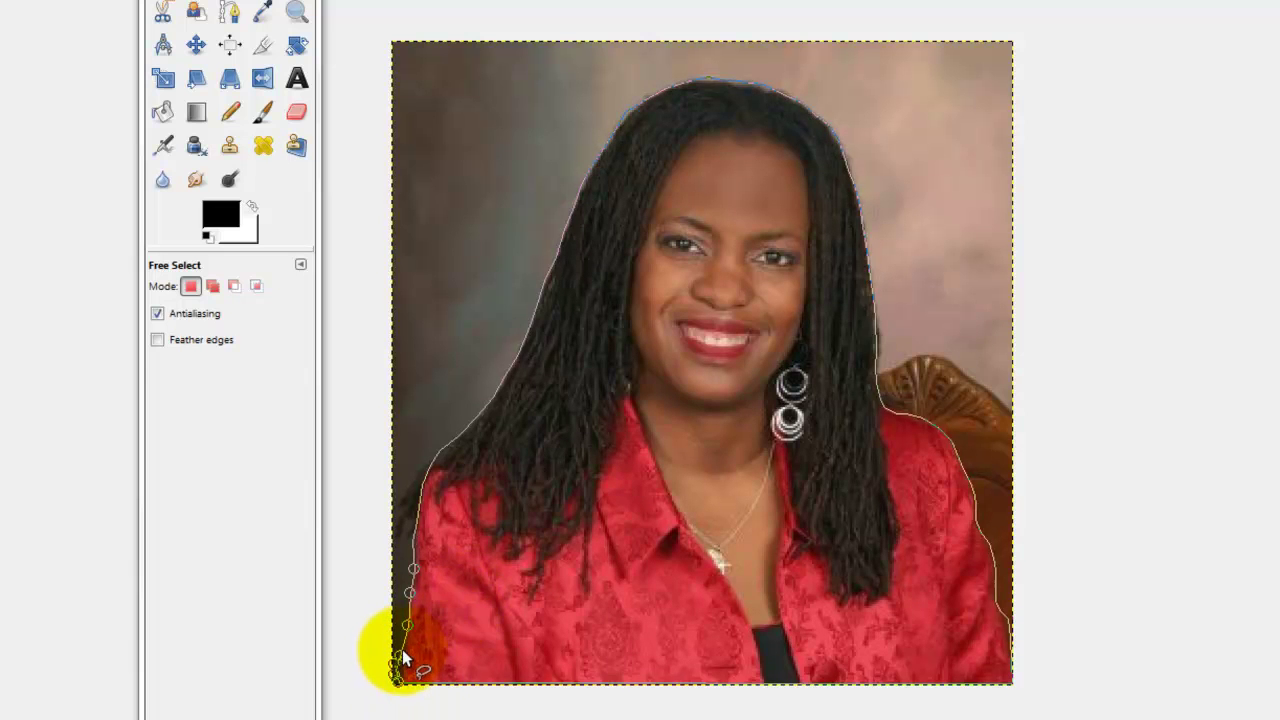
pyautogui.click(404, 650)
pyautogui.click(500, 612)
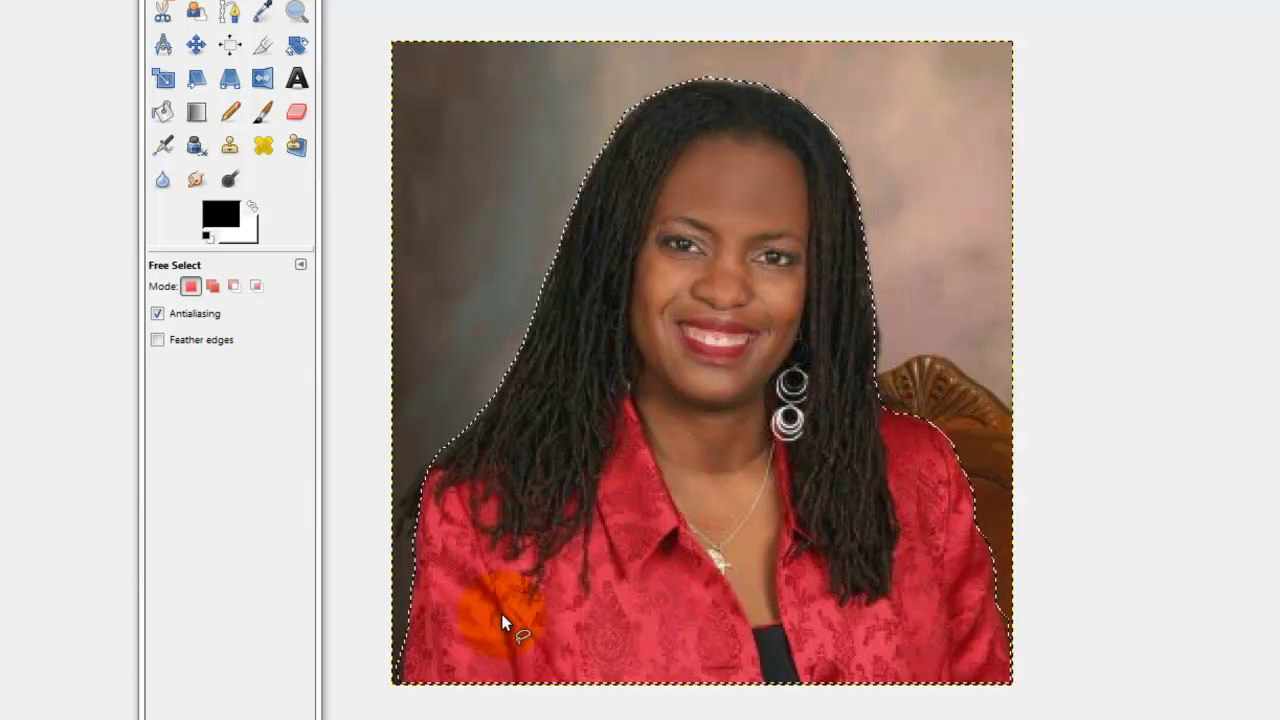
# Cut the selected woman out, leaving white, and create a new 297×308 image.
pyautogui.press('ctrl')
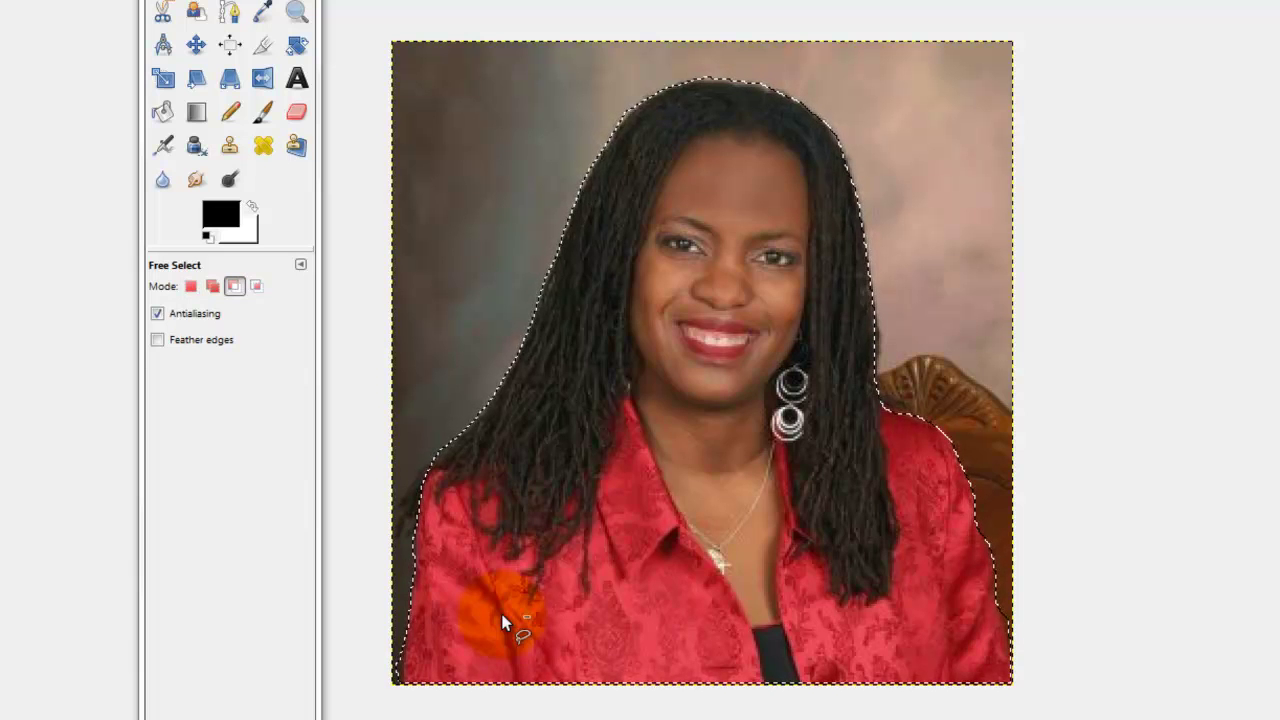
pyautogui.press('Delete')
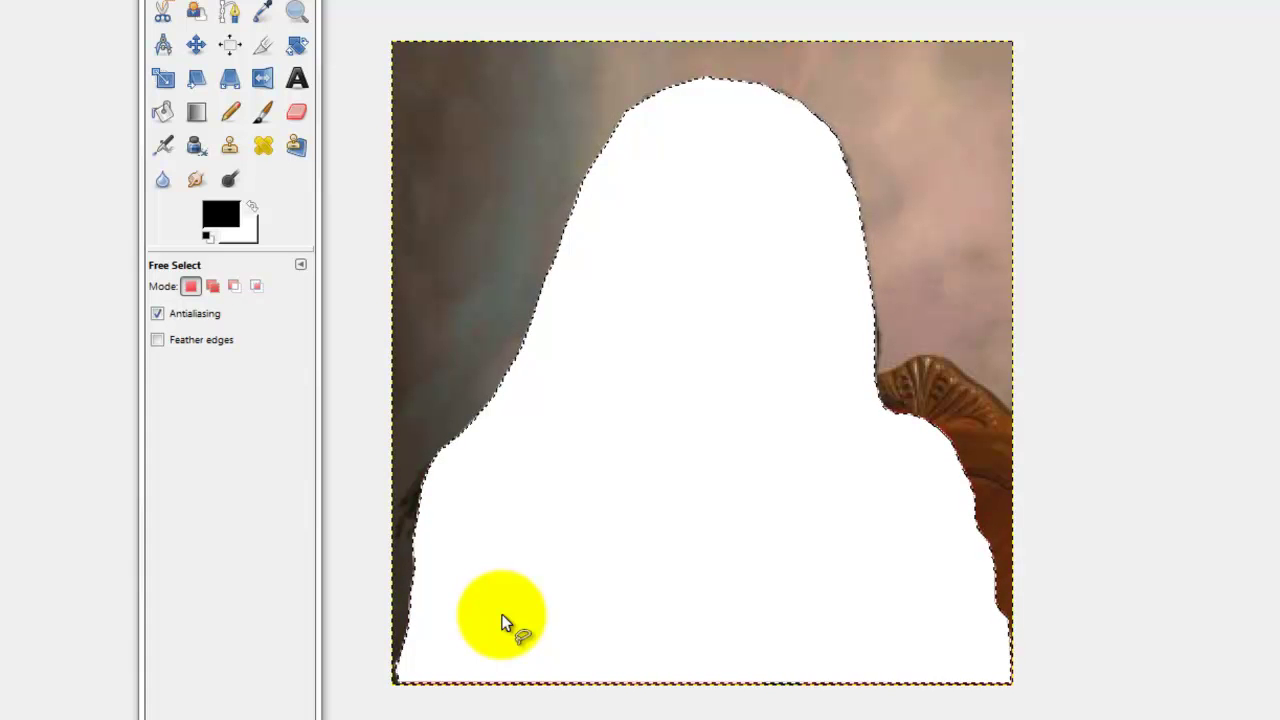
pyautogui.hotkey('alt', 'f')
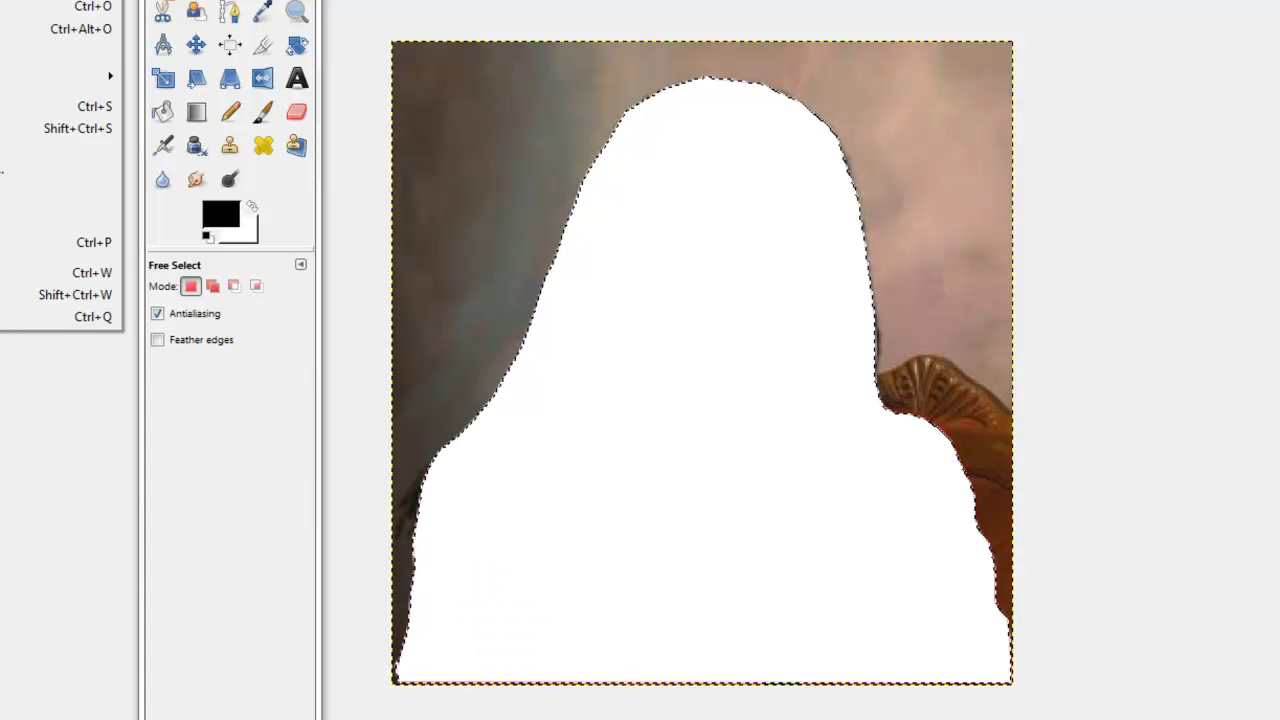
pyautogui.hotkey('ctrl', 'n')
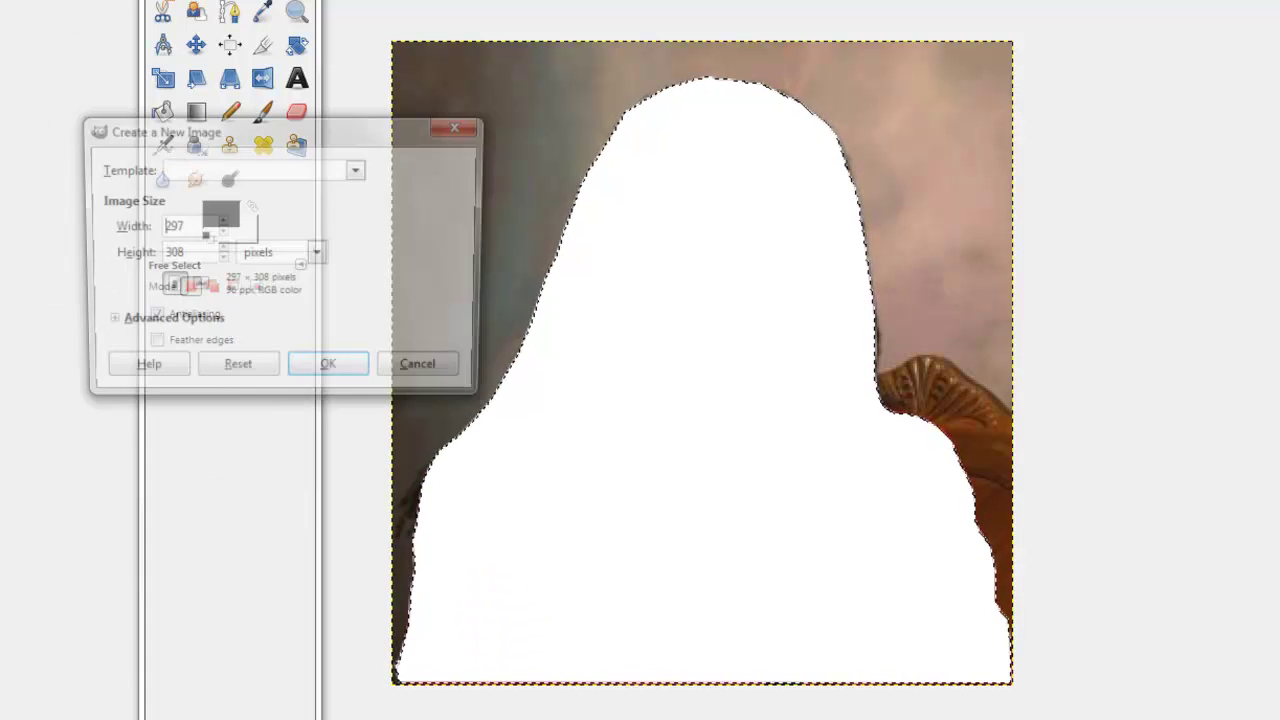
pyautogui.click(329, 372)
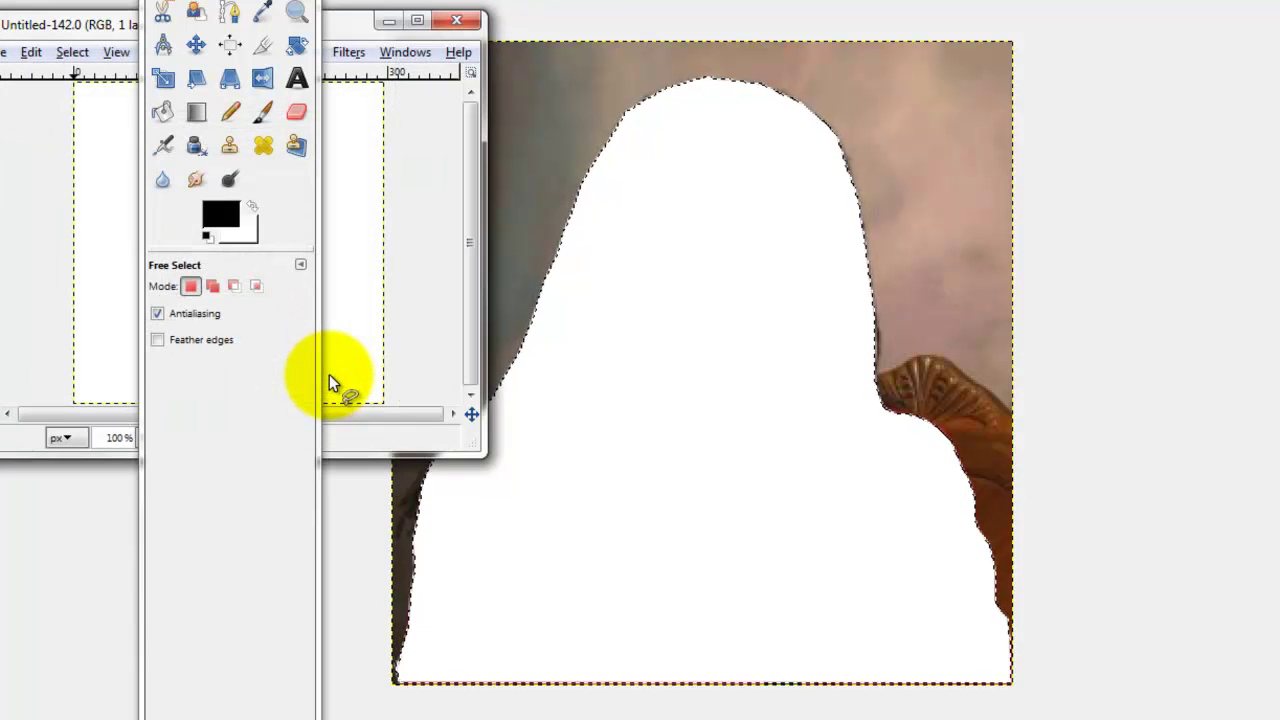
pyautogui.moveTo(349, 32); pyautogui.dragTo(909, 48)
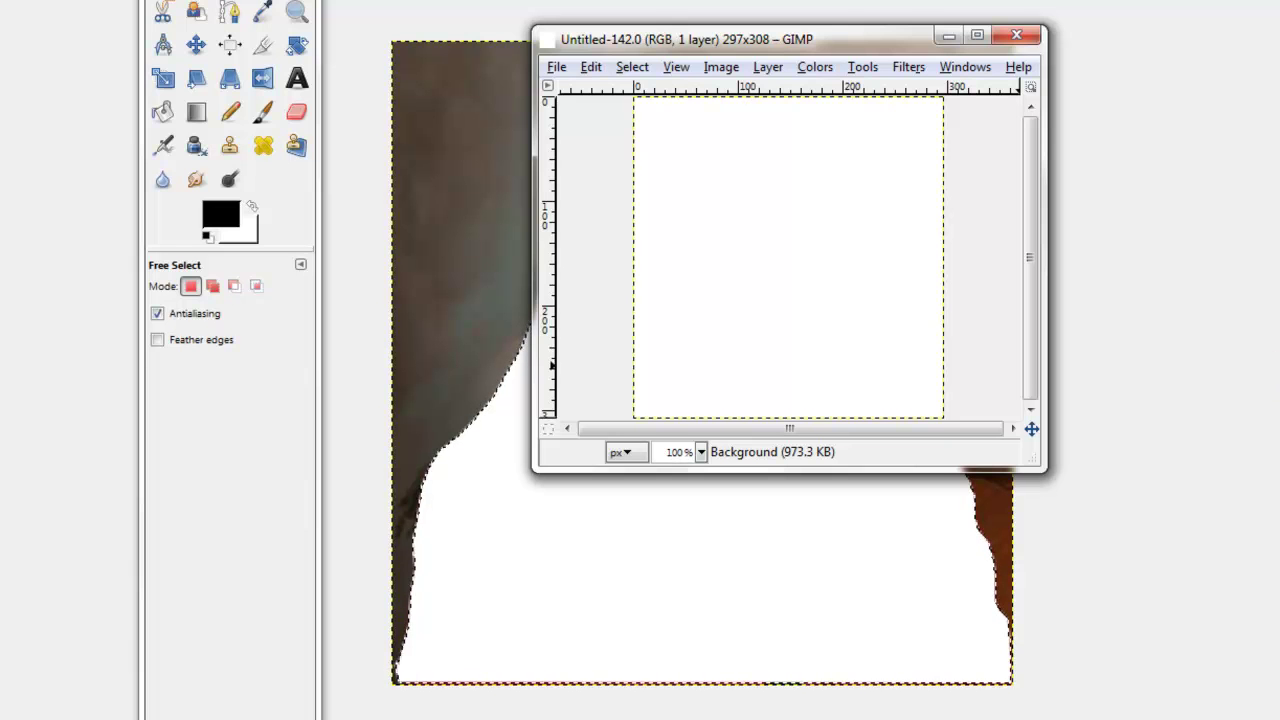
# Add a layer named 'holly photo' and paste and anchor the cut-out woman on it.
pyautogui.hotkey('shift', 'ctrl', 'n')
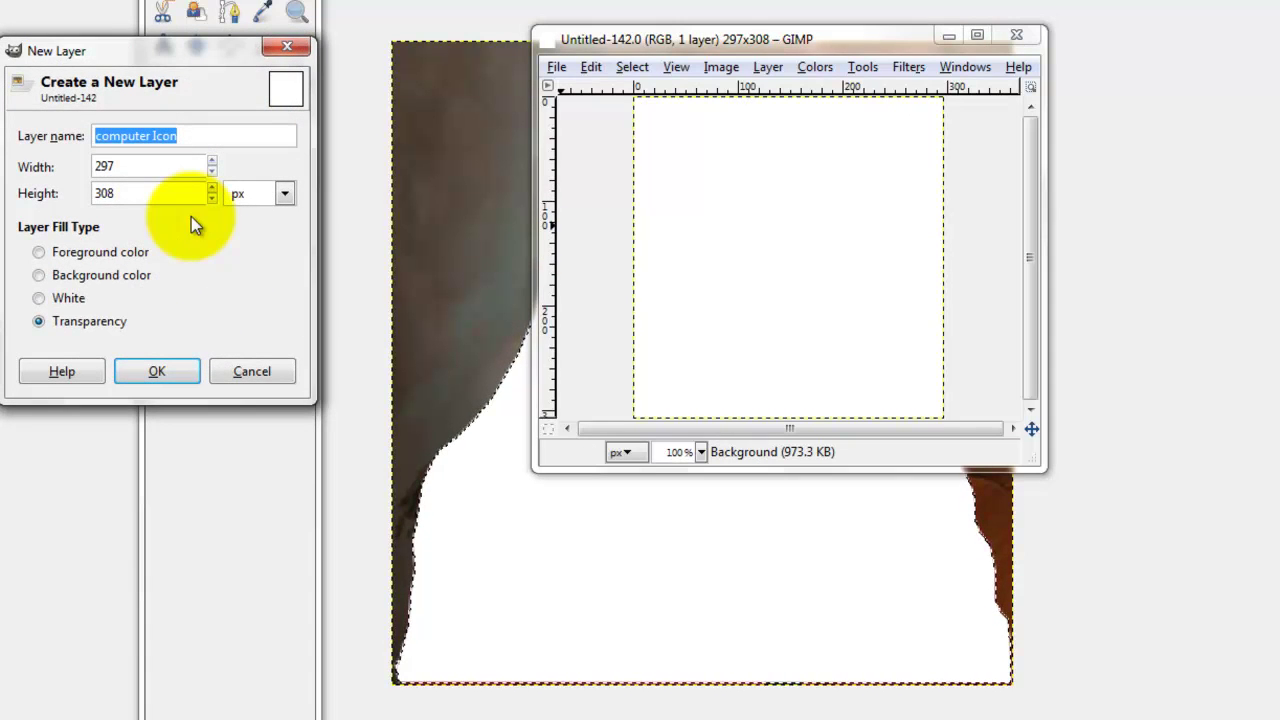
pyautogui.write('holly')
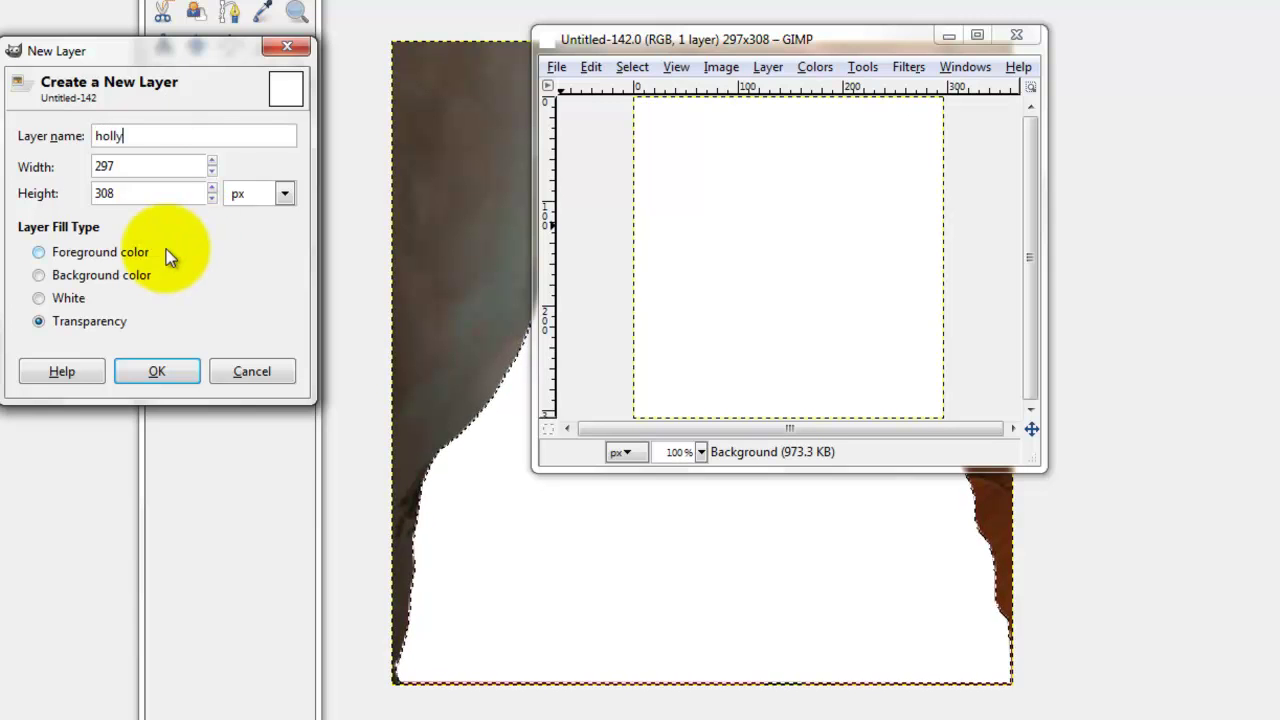
pyautogui.write(' pho')
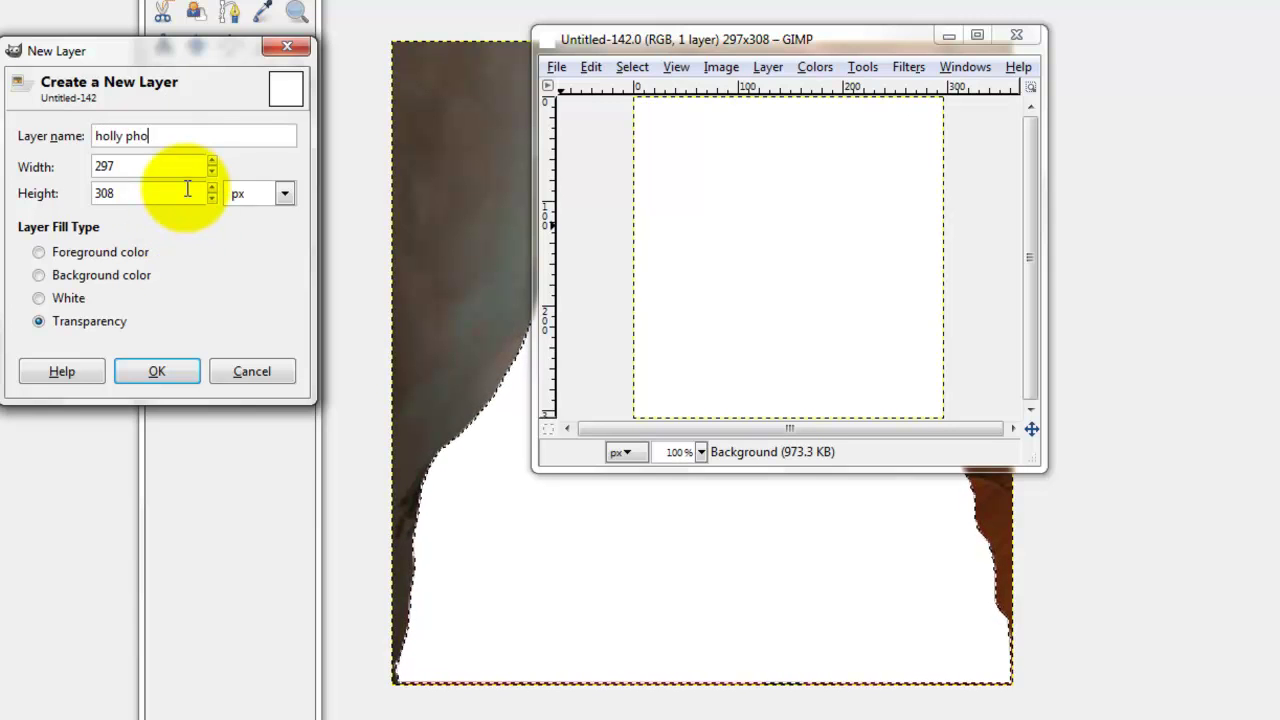
pyautogui.write('to')
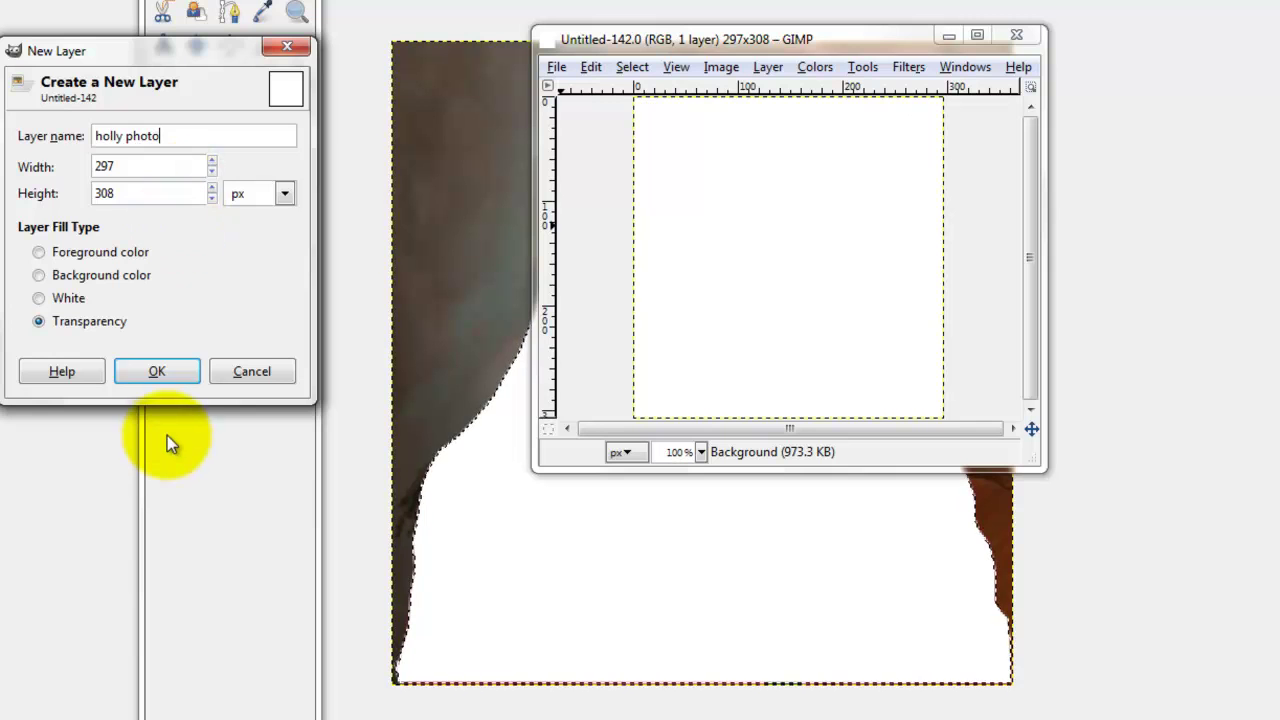
pyautogui.click(158, 368)
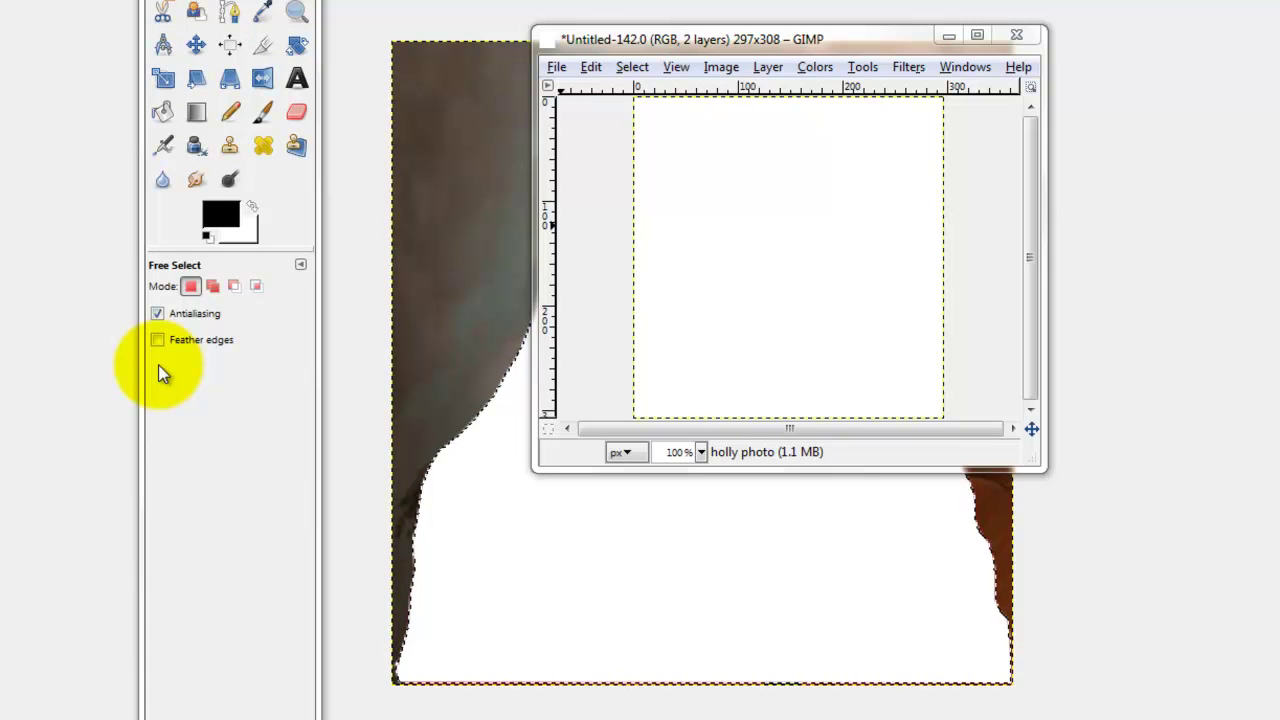
pyautogui.hotkey('ctrl', 'v')
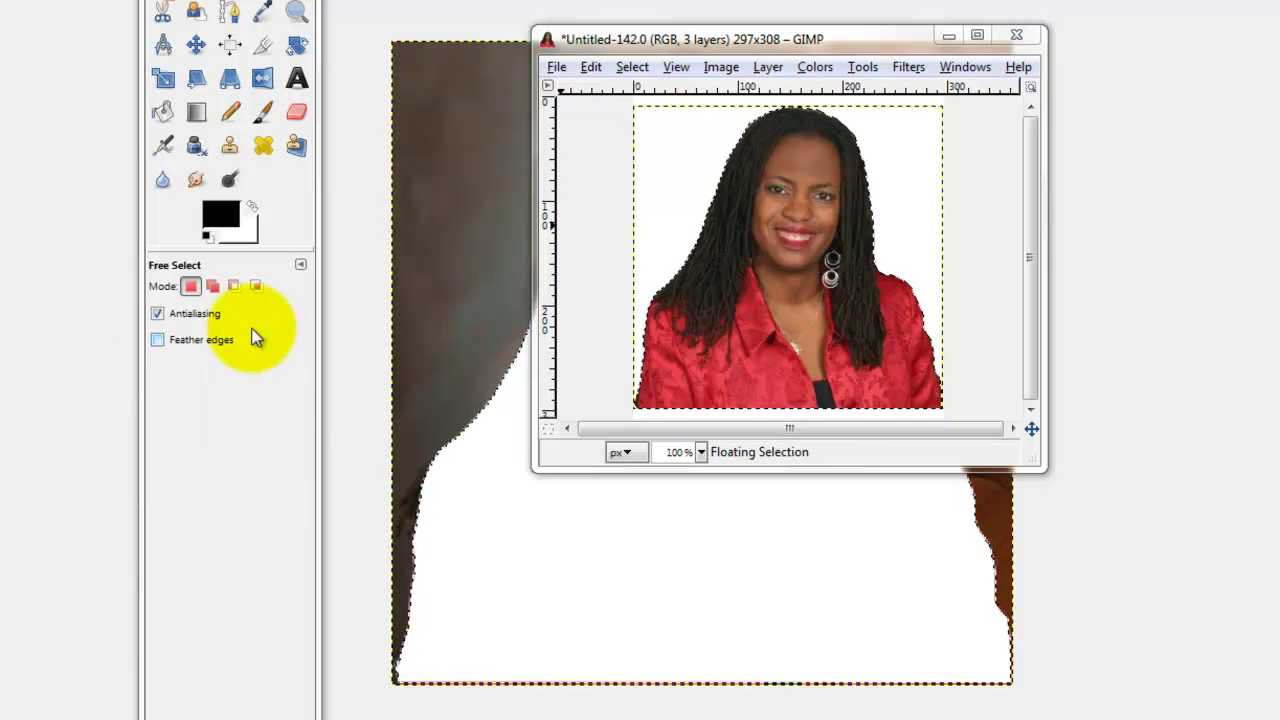
pyautogui.click(879, 255)
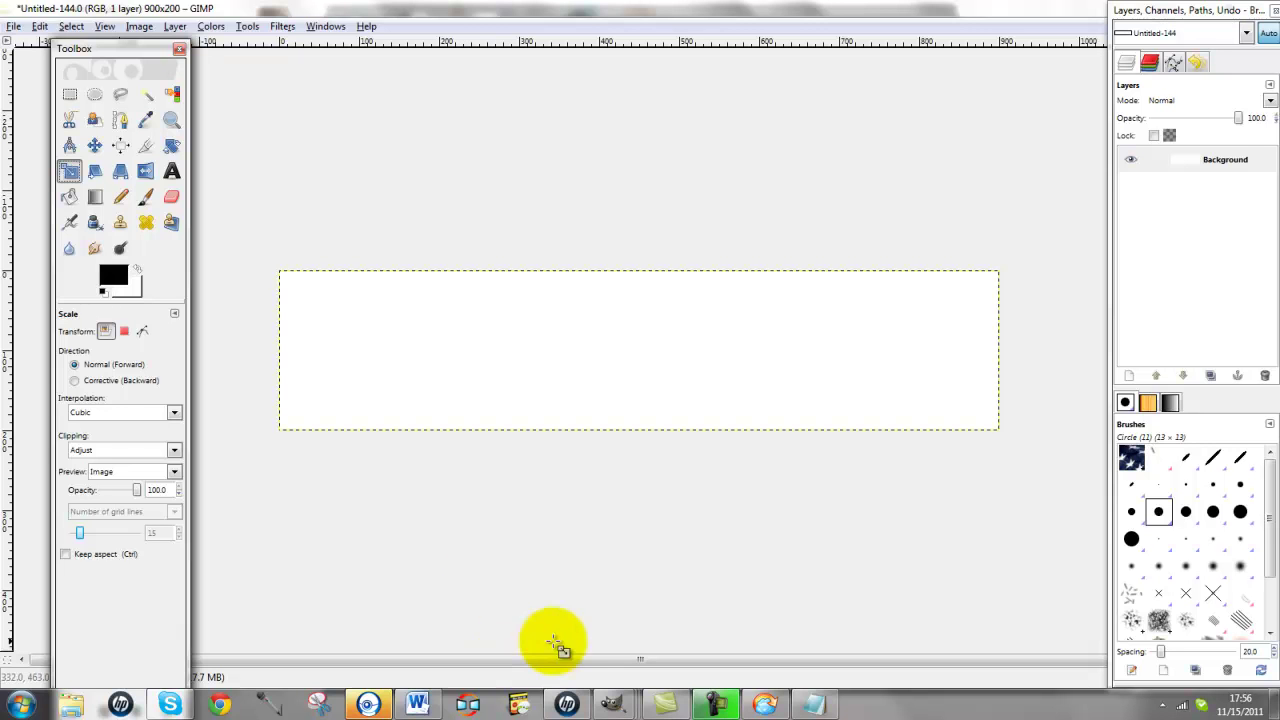
# Copy the flag.jpg picture, then return to the Untitled-144 banner and cancel the Scale dialog.
pyautogui.moveTo(605, 700)
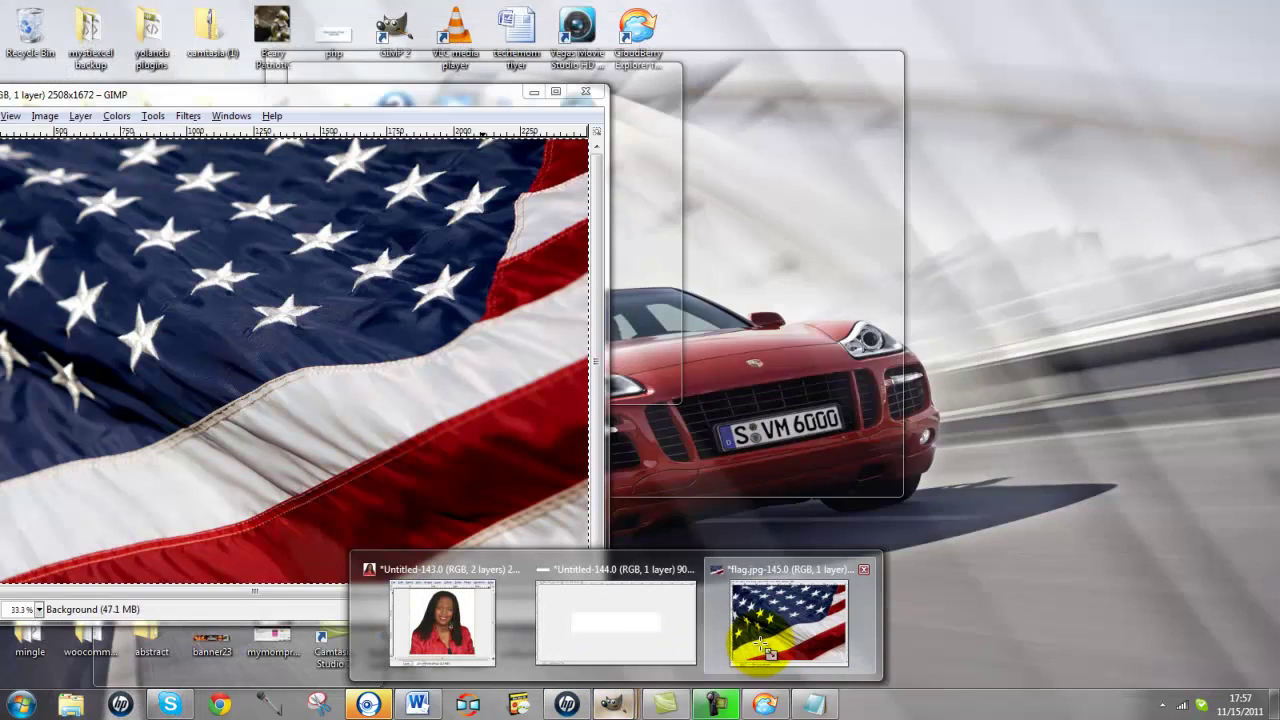
pyautogui.click(760, 645)
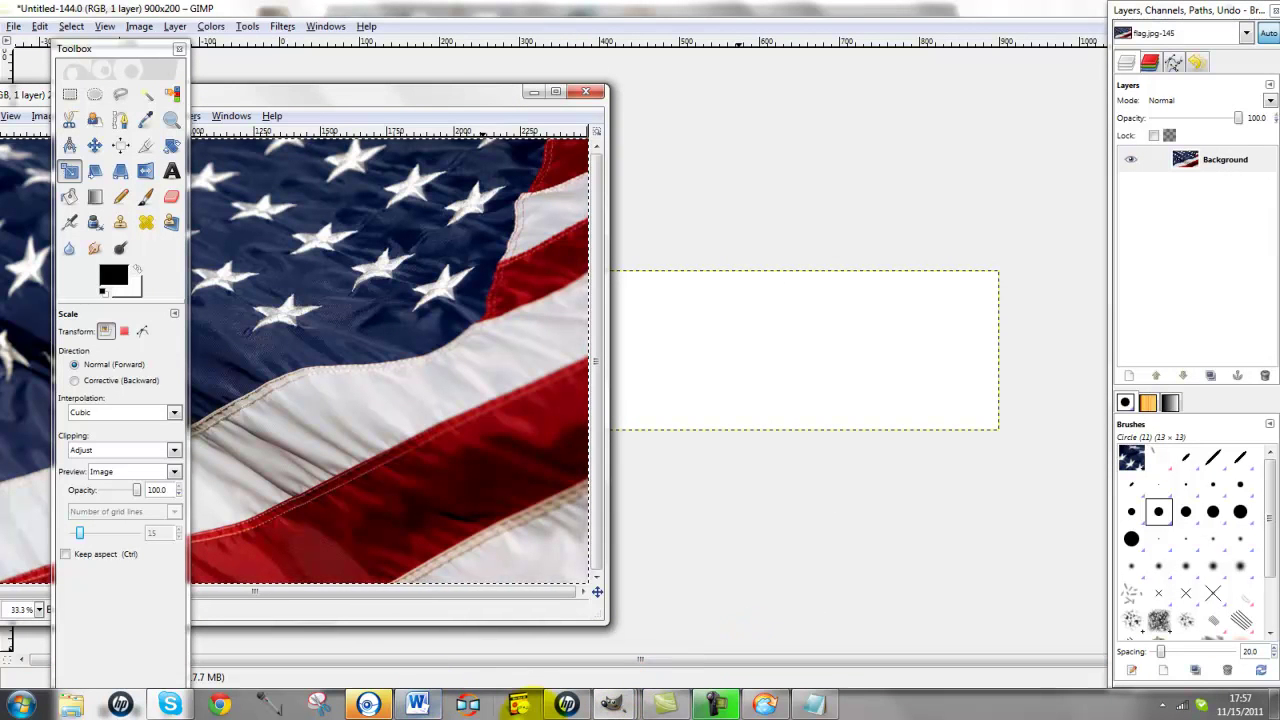
pyautogui.click(625, 700)
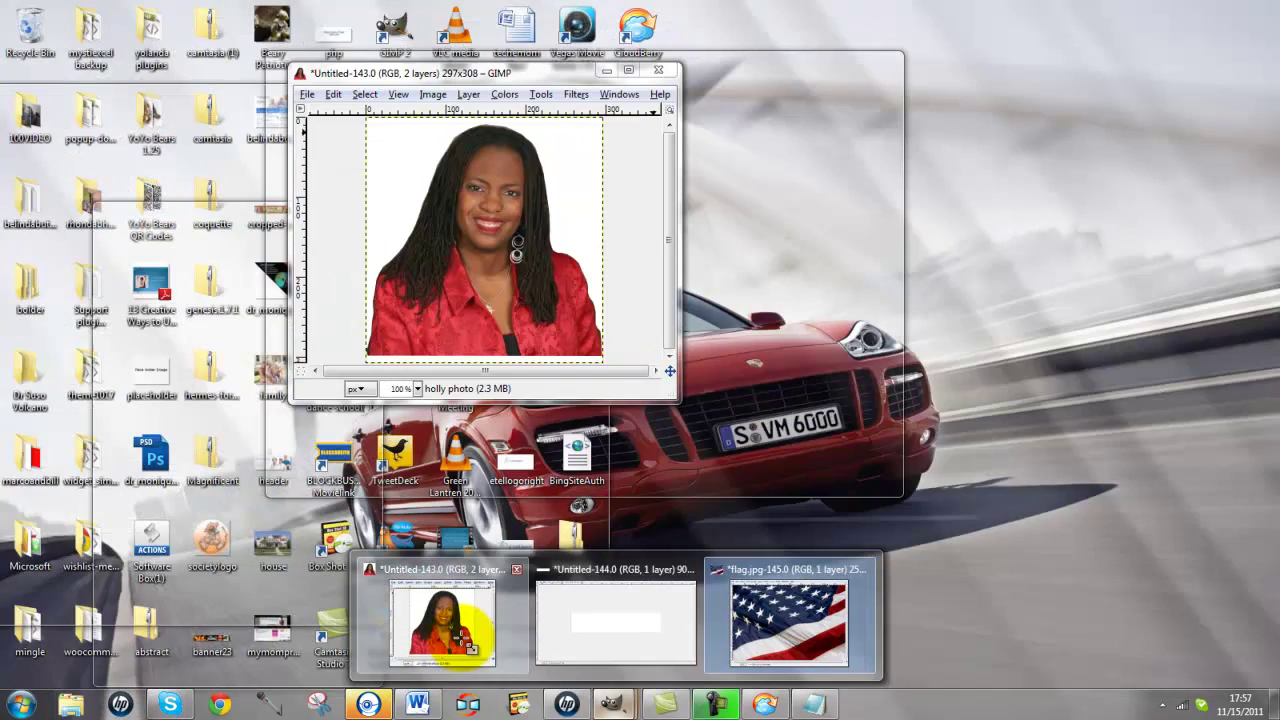
pyautogui.click(466, 650)
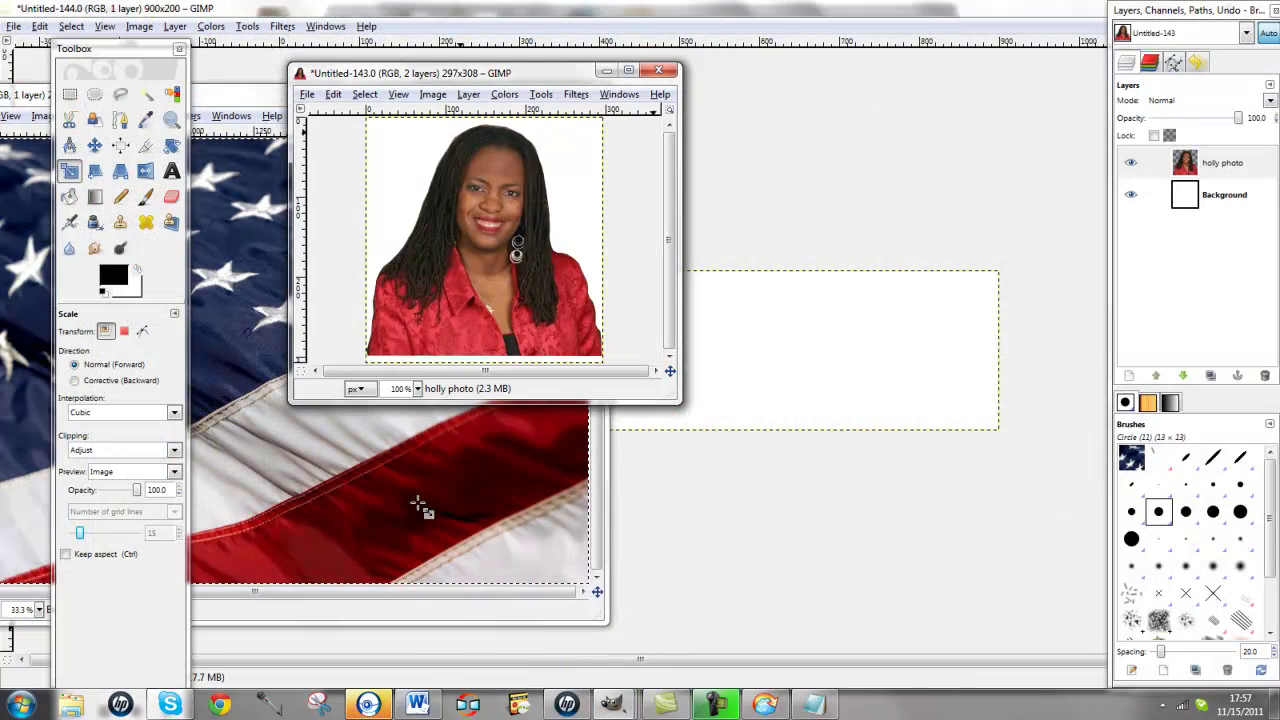
pyautogui.click(398, 605)
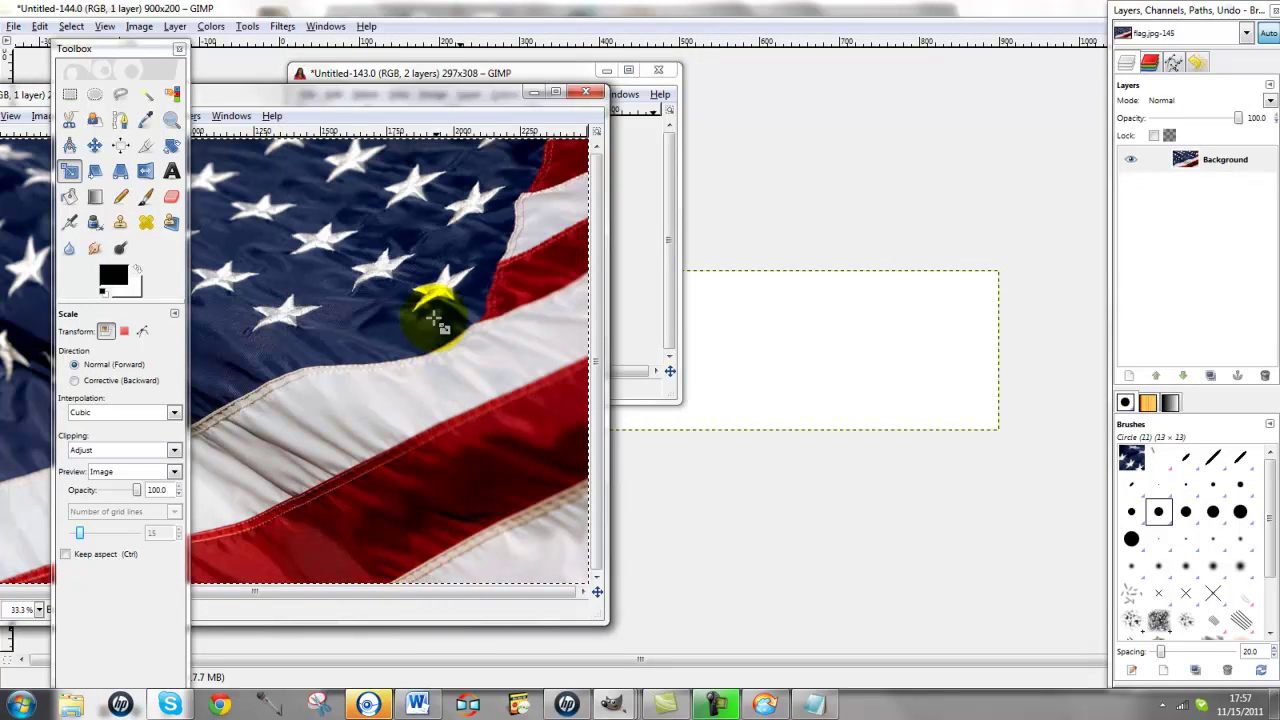
pyautogui.moveTo(431, 98); pyautogui.dragTo(530, 85)
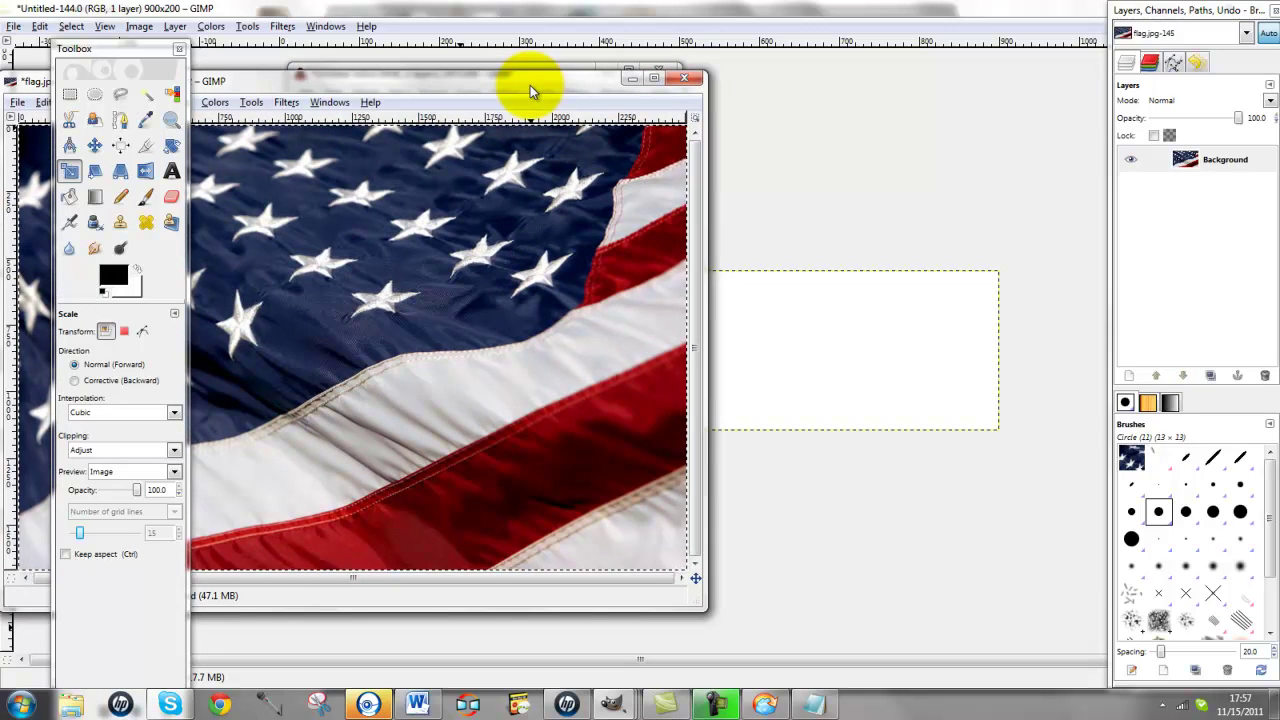
pyautogui.press('ctrl')
pyautogui.hotkey('ctrl', 'c')
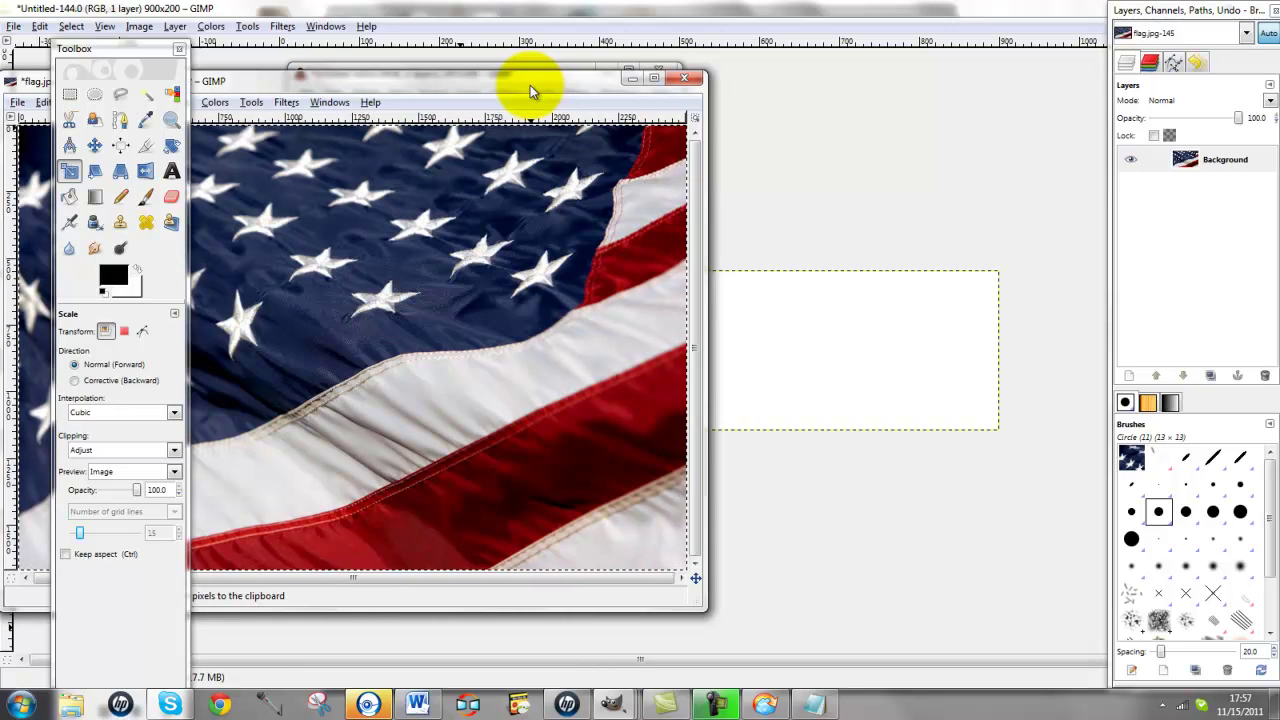
pyautogui.click(832, 143)
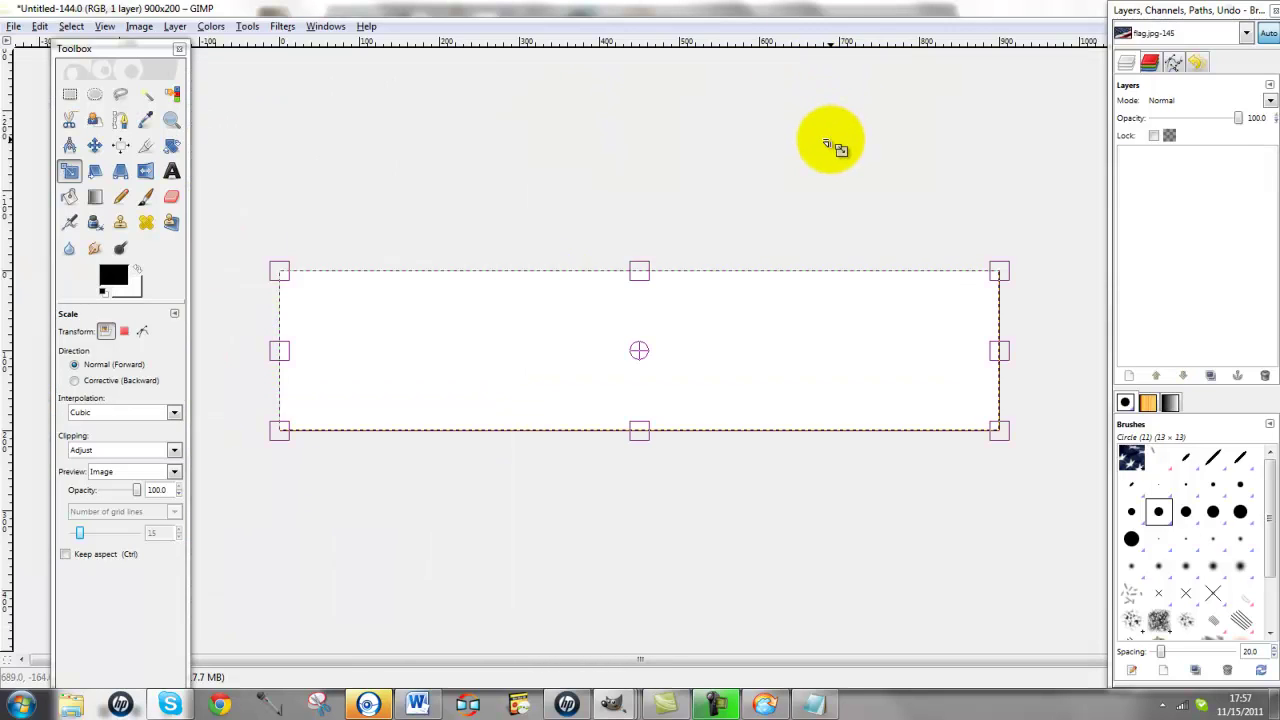
pyautogui.click(423, 298)
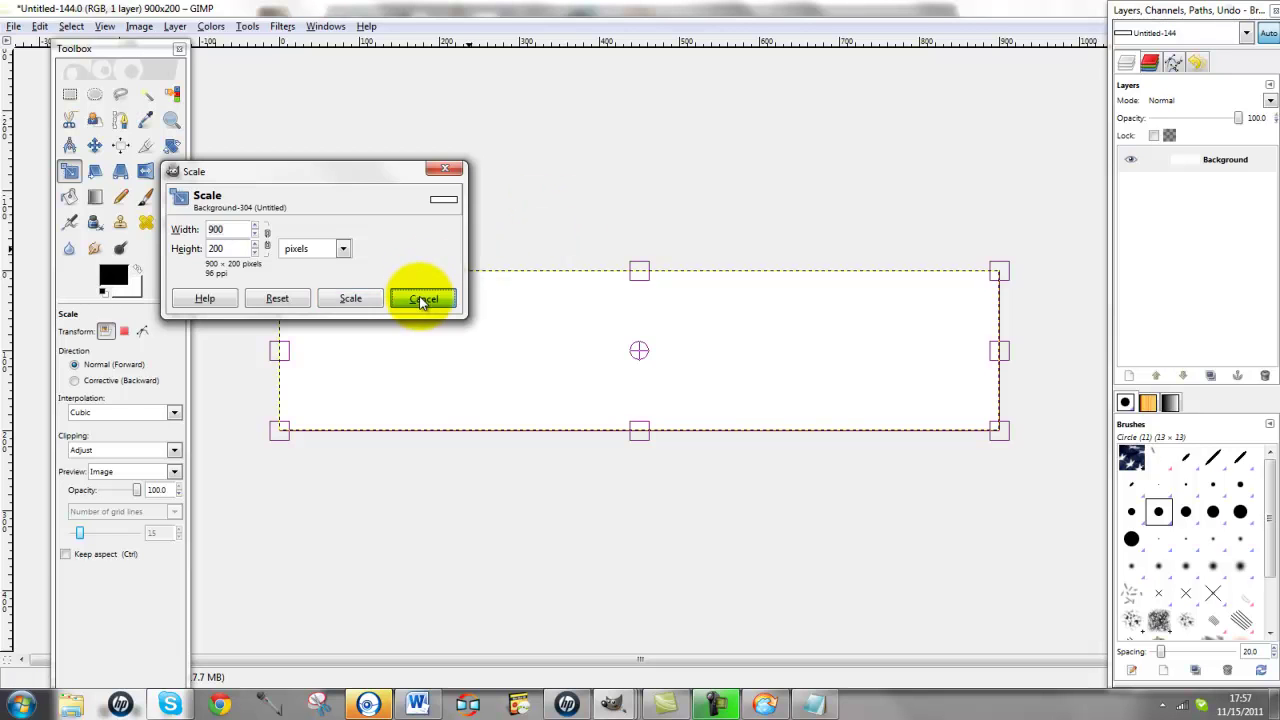
# Add a transparent 'flag' layer to the banner and paste and anchor the flag in it.
pyautogui.click(74, 95)
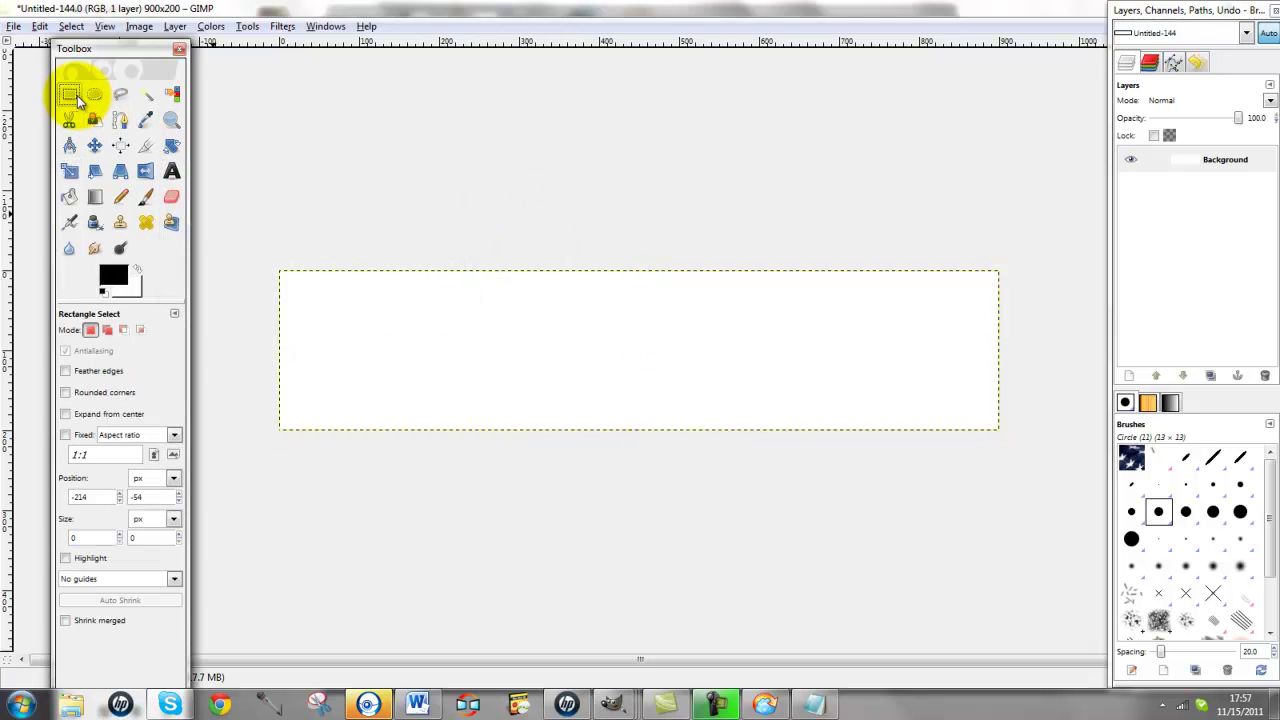
pyautogui.click(1131, 376)
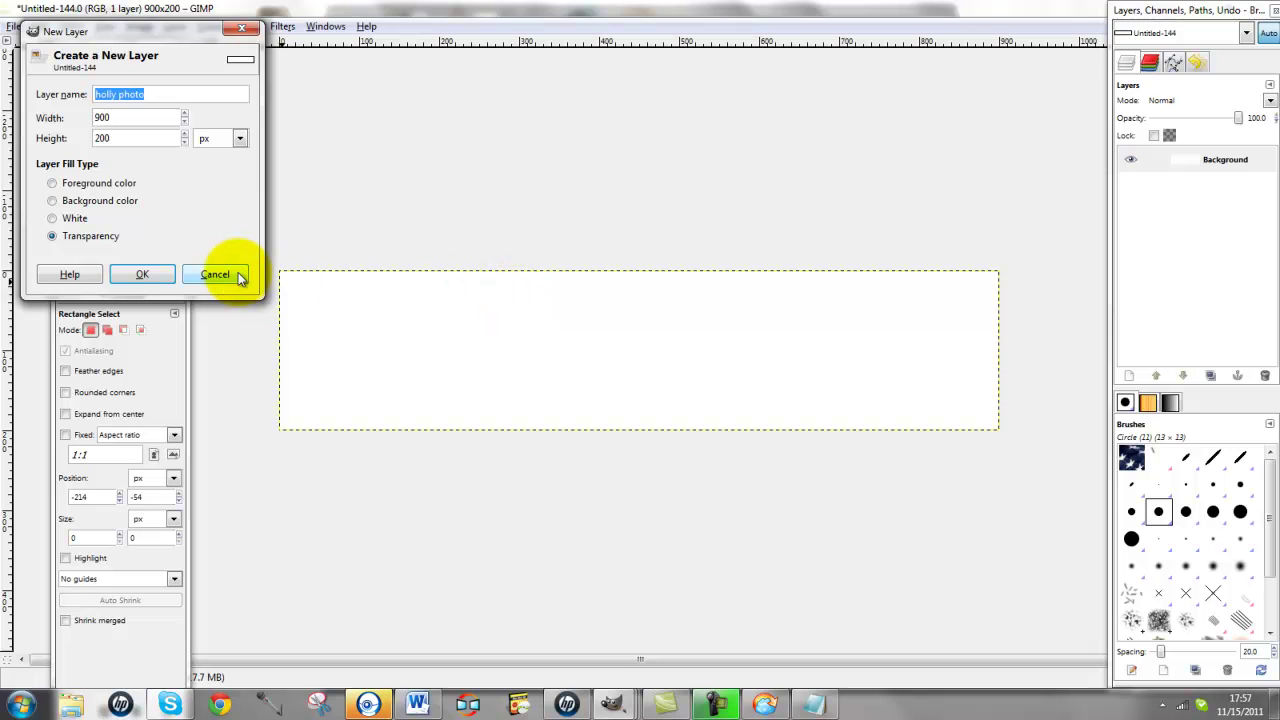
pyautogui.write('flag')
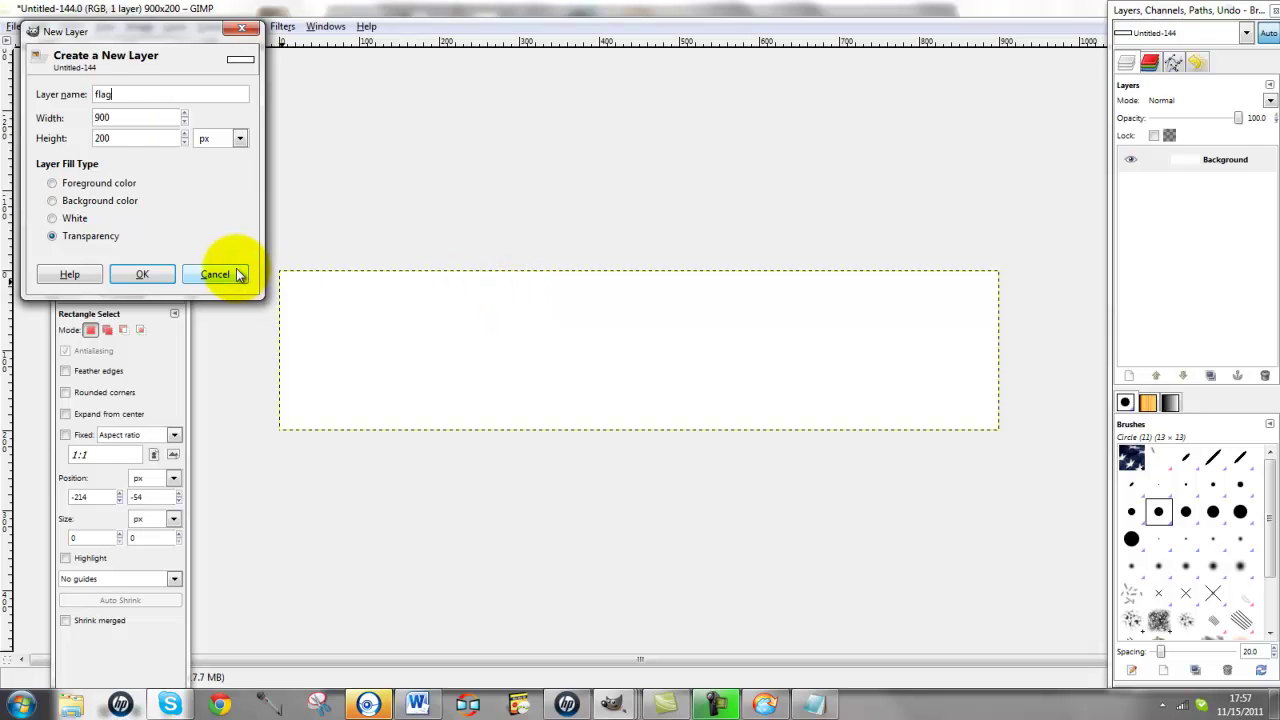
pyautogui.click(143, 274)
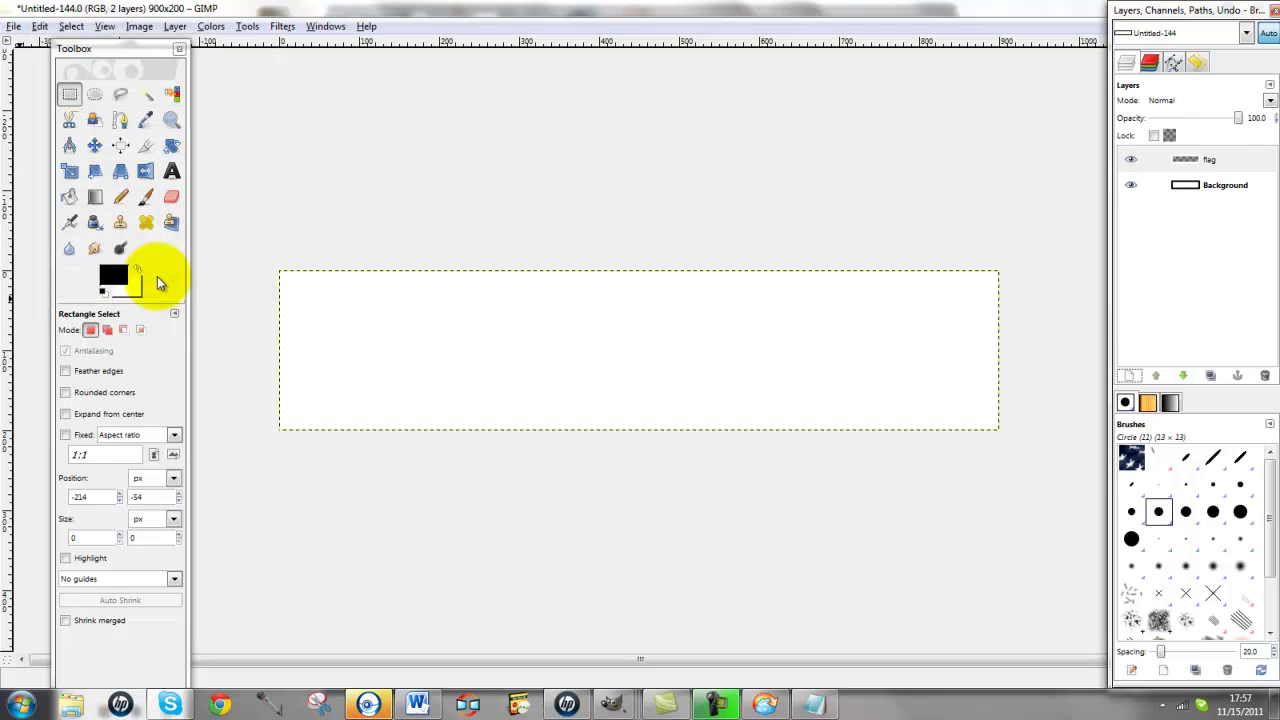
pyautogui.hotkey('ctrl', 'v')
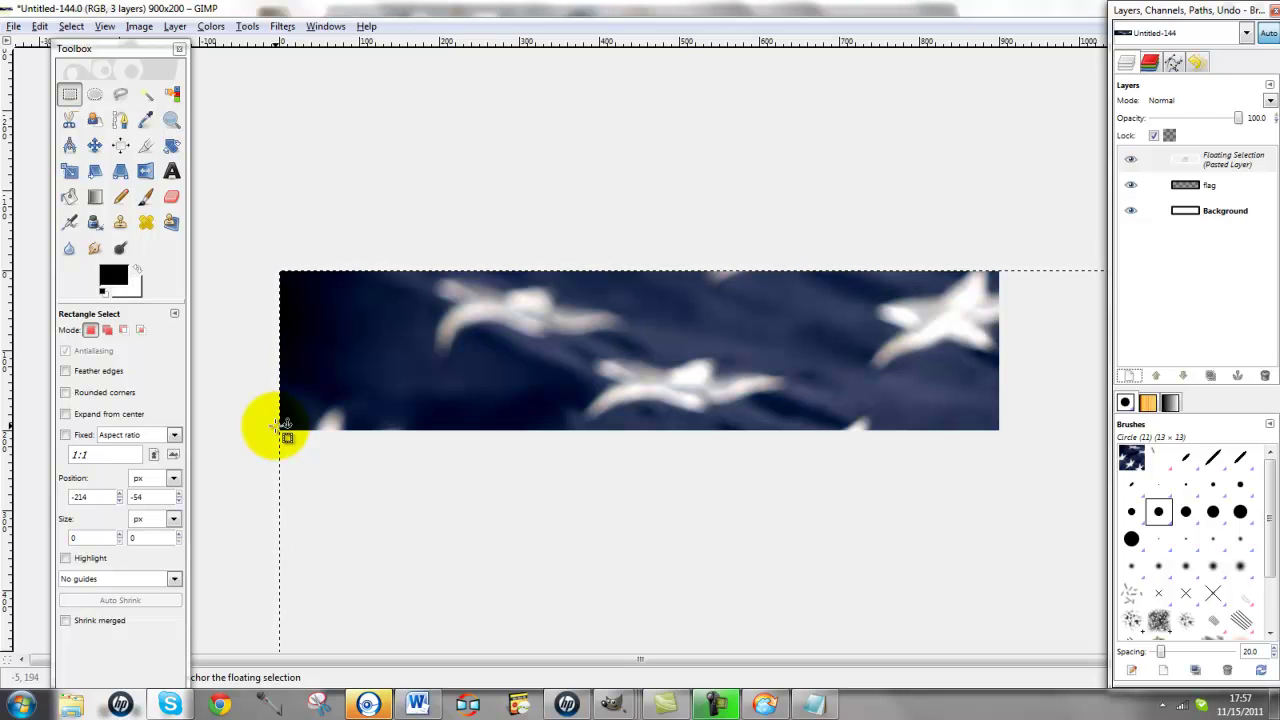
pyautogui.click(279, 427)
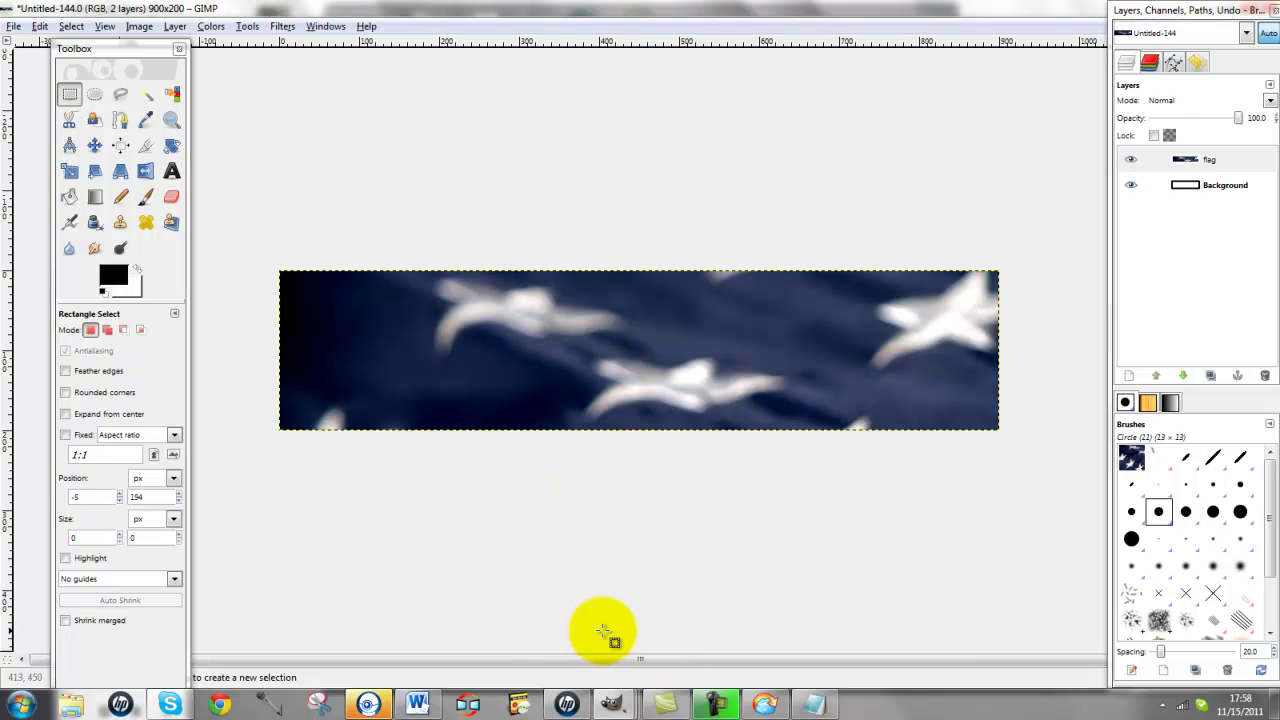
# Copy the portrait from the holly photo image's layer.
pyautogui.moveTo(614, 706)
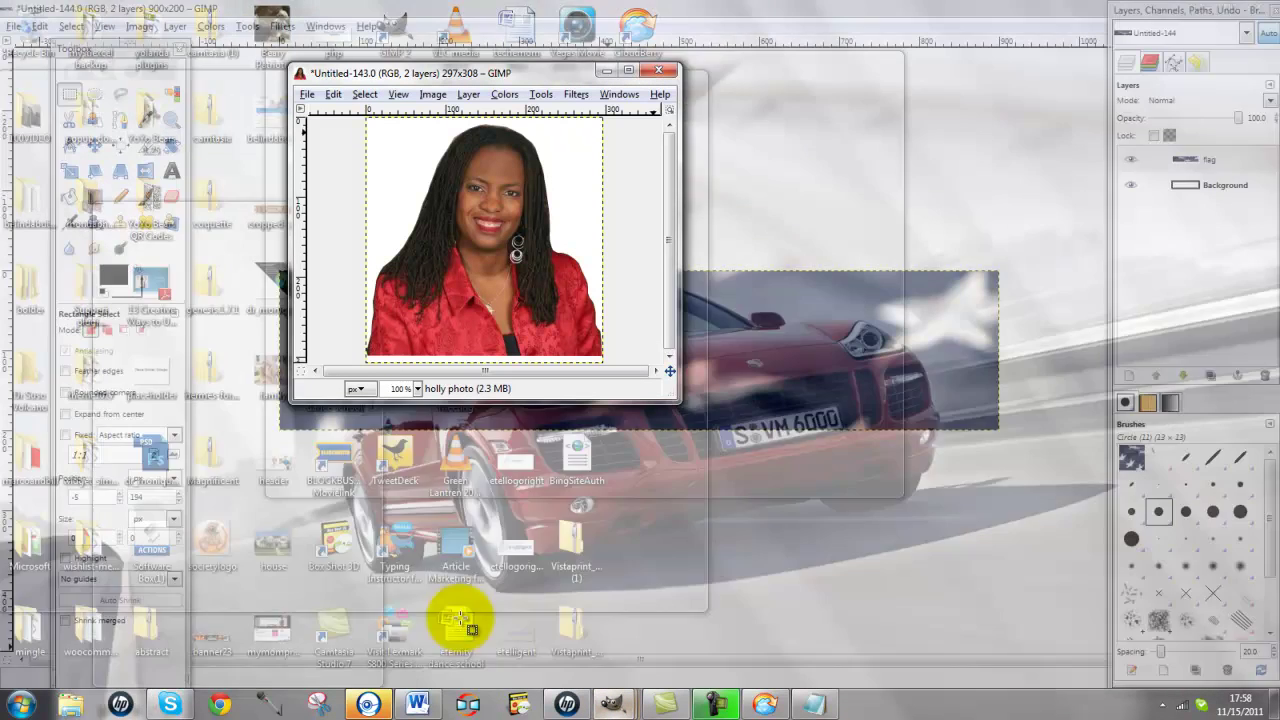
pyautogui.click(458, 620)
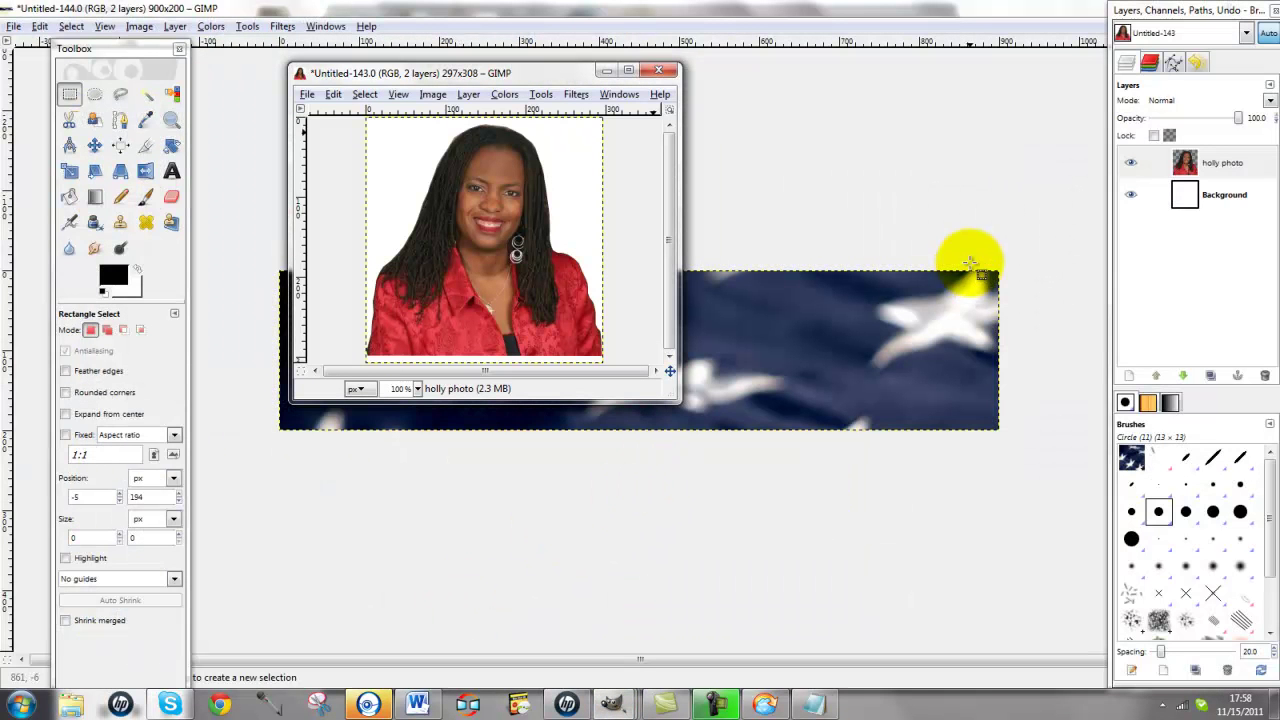
pyautogui.moveTo(1186, 167); pyautogui.dragTo(771, 334)
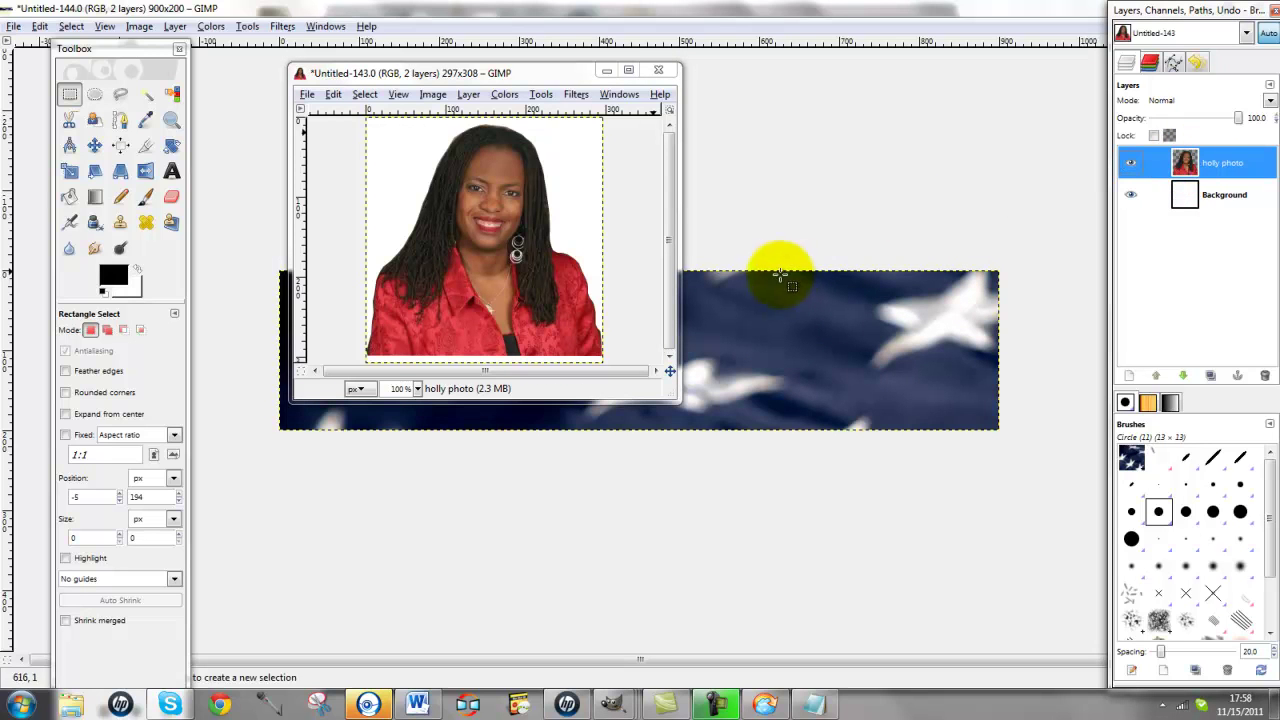
pyautogui.hotkey('ctrl', 'c')
# Create a new transparent 900×200 layer, flag#1, in the banner.
pyautogui.click(748, 20)
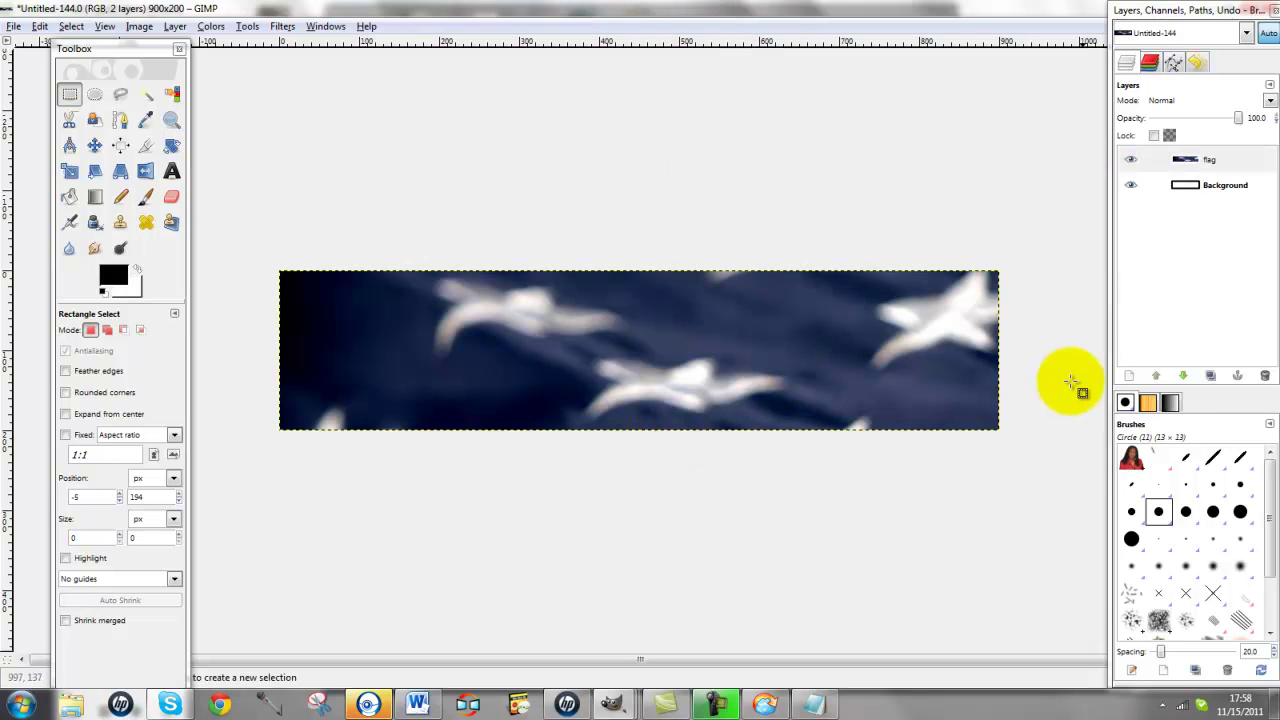
pyautogui.click(1127, 380)
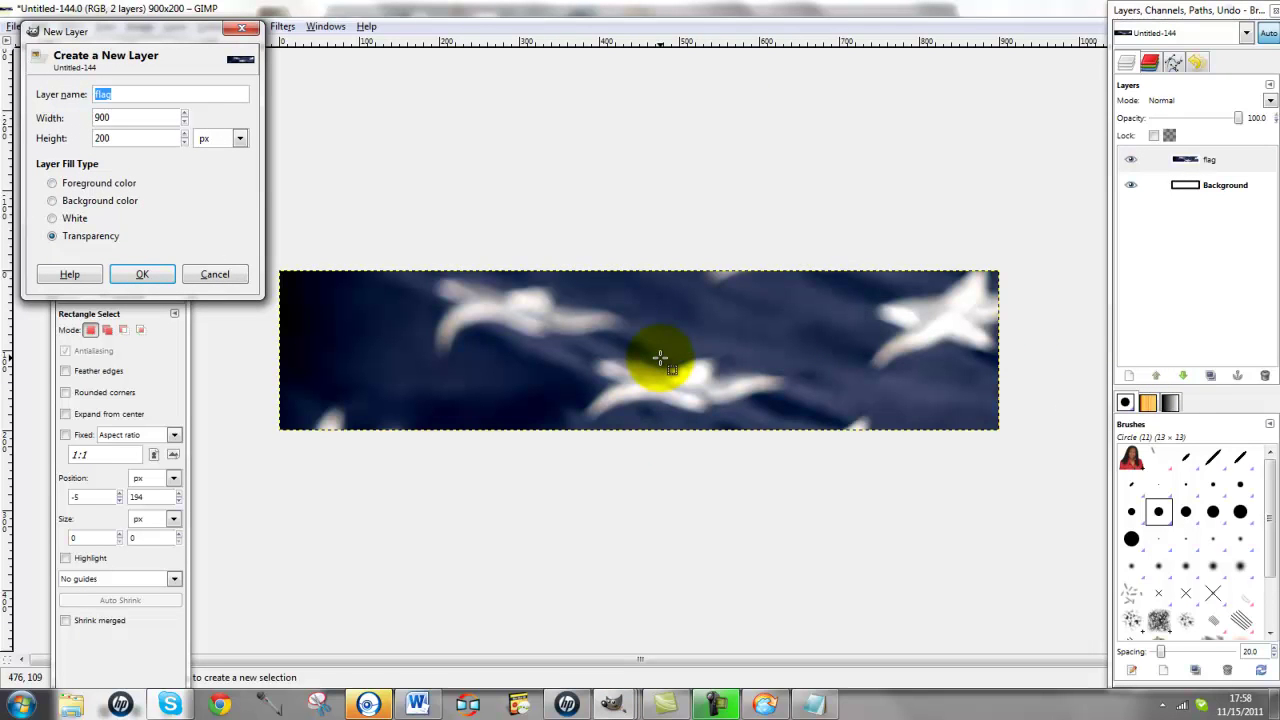
pyautogui.click(150, 275)
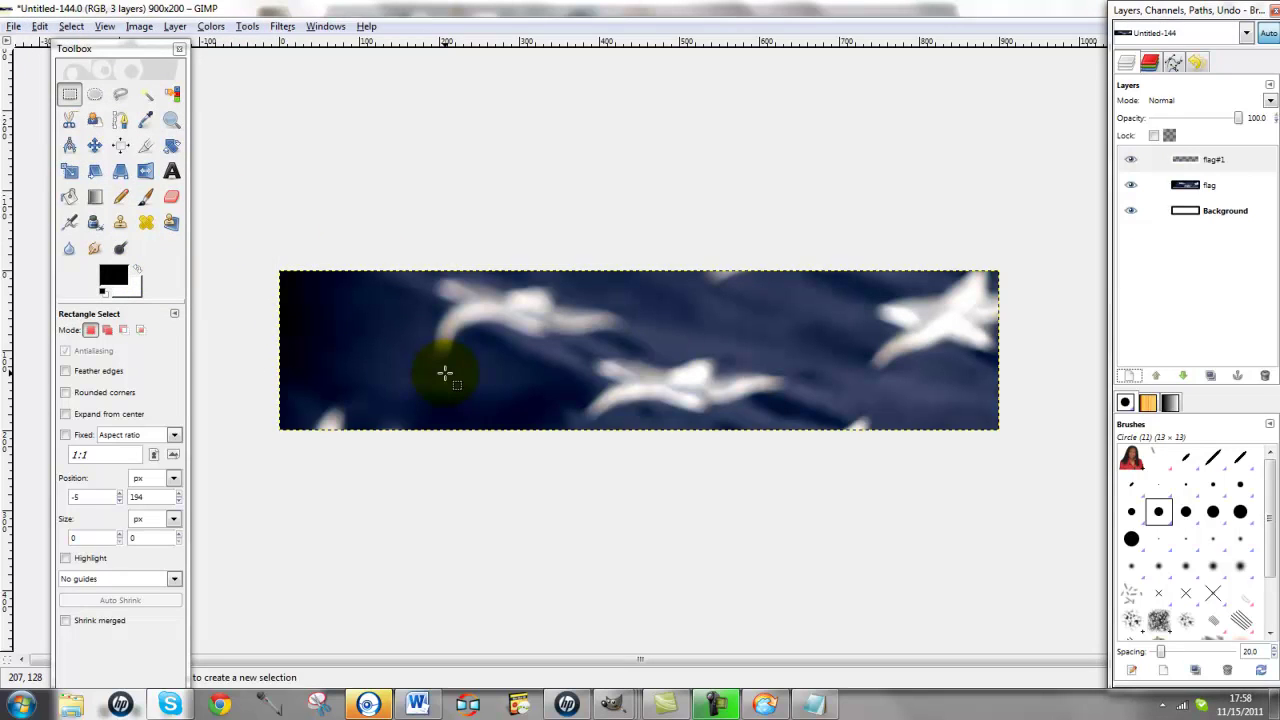
# Paste the woman's portrait onto the flag#1 layer and anchor it.
pyautogui.hotkey('ctrl', 'v')
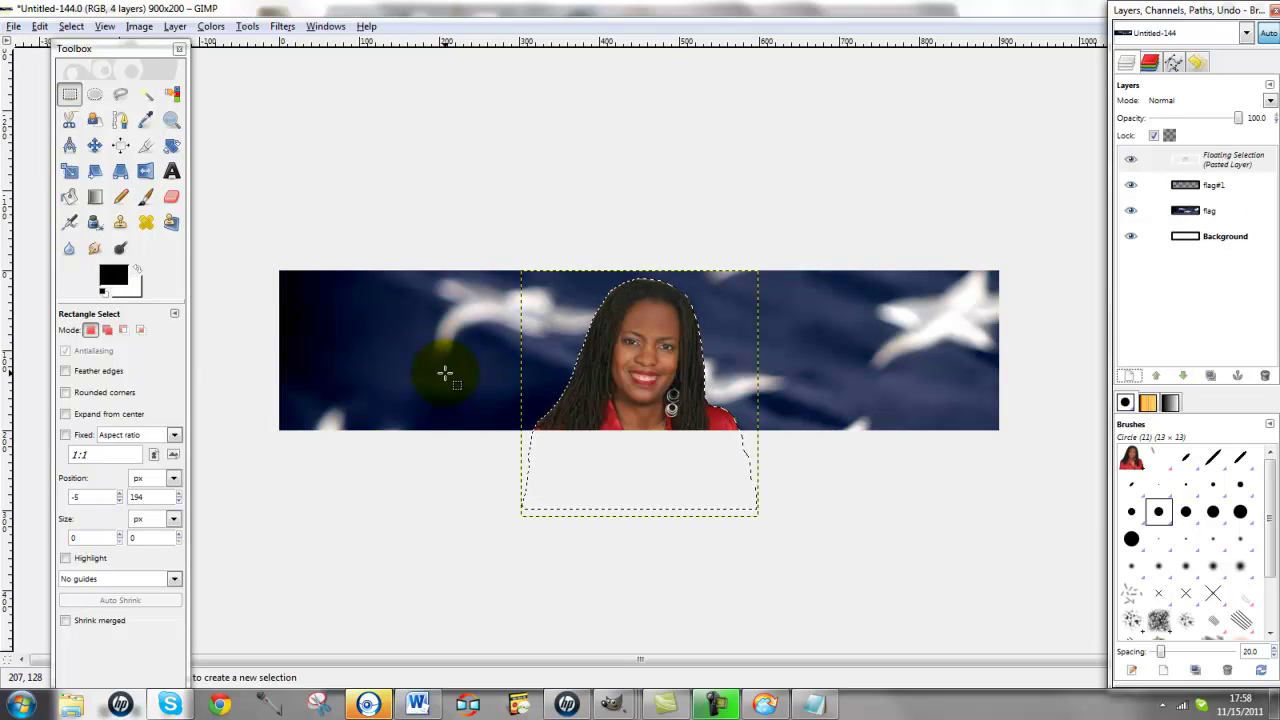
pyautogui.click(516, 353)
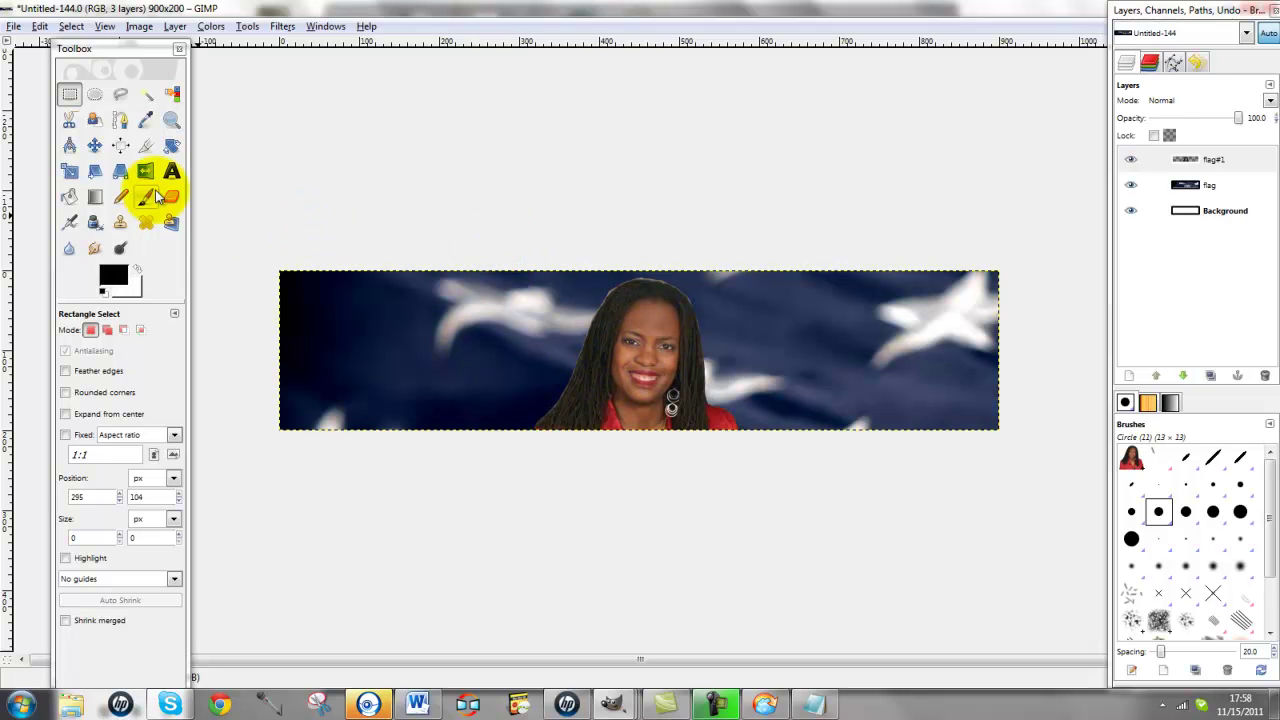
# Try scaling flag#1 by editing its width value, then cancel the attempt.
pyautogui.click(70, 171)
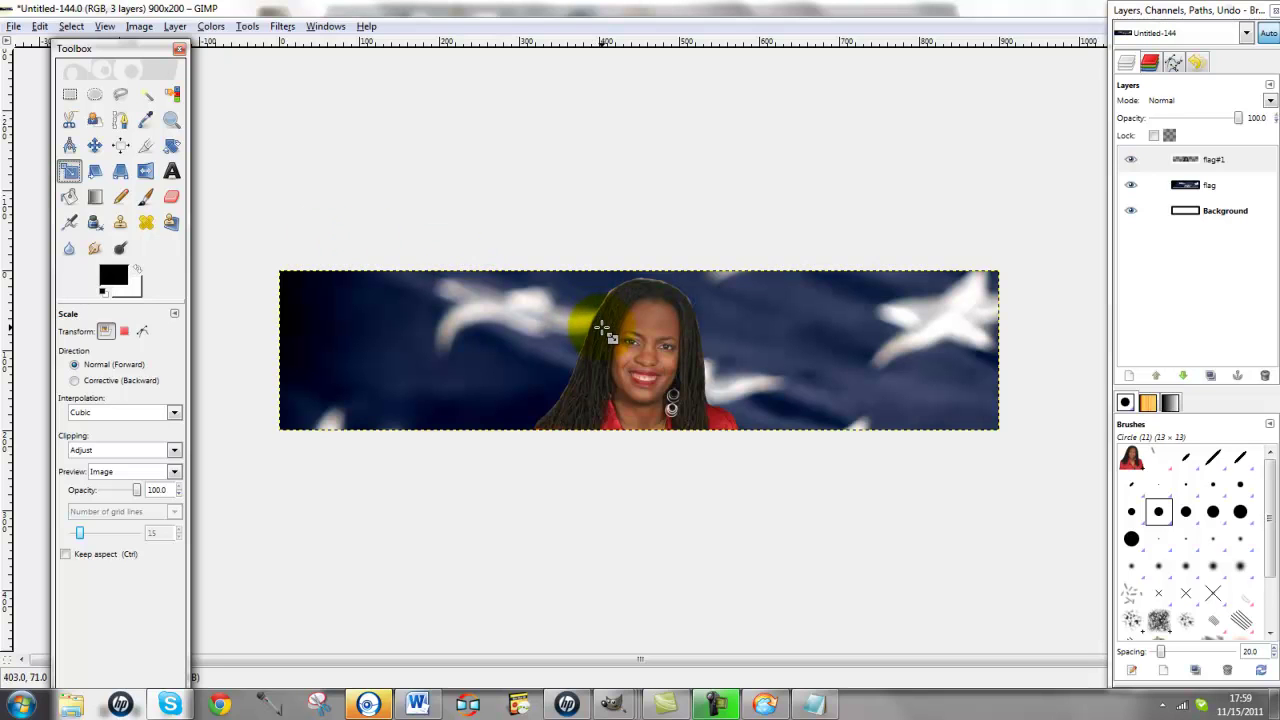
pyautogui.click(603, 329)
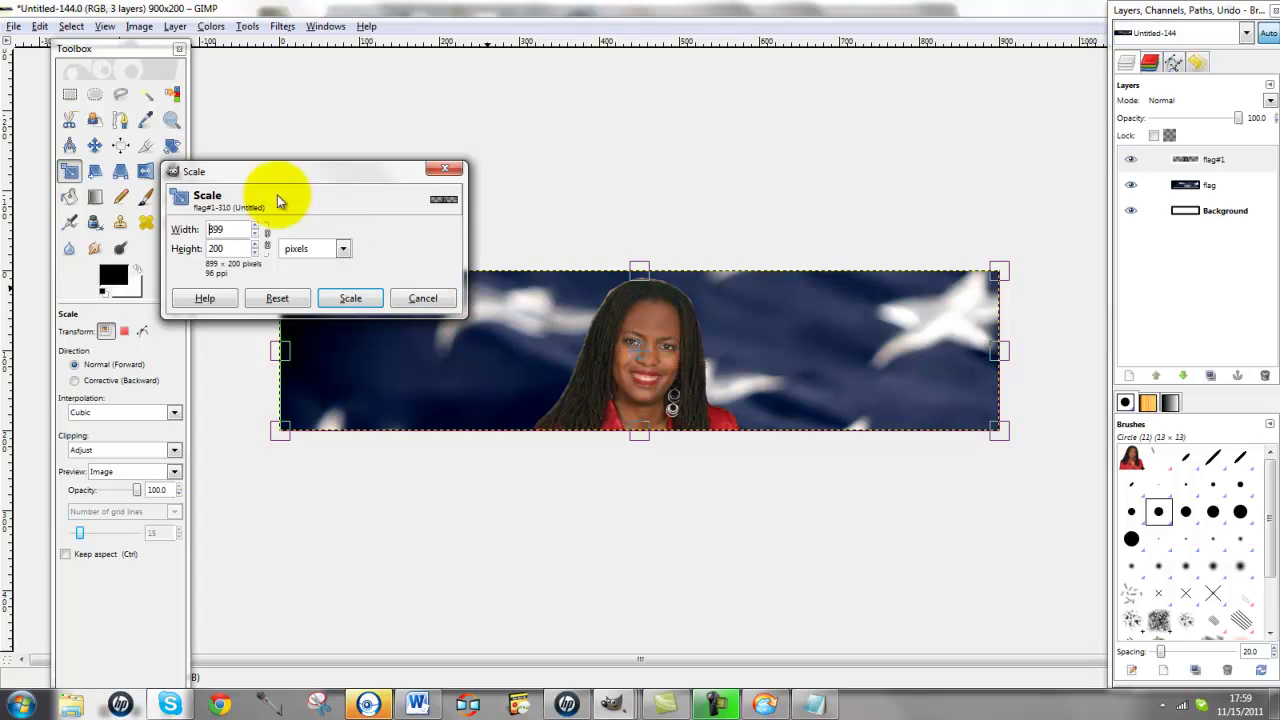
pyautogui.click(230, 230)
pyautogui.press('BackSpace')
pyautogui.write('0')
pyautogui.press('BackSpace')
pyautogui.write('9')
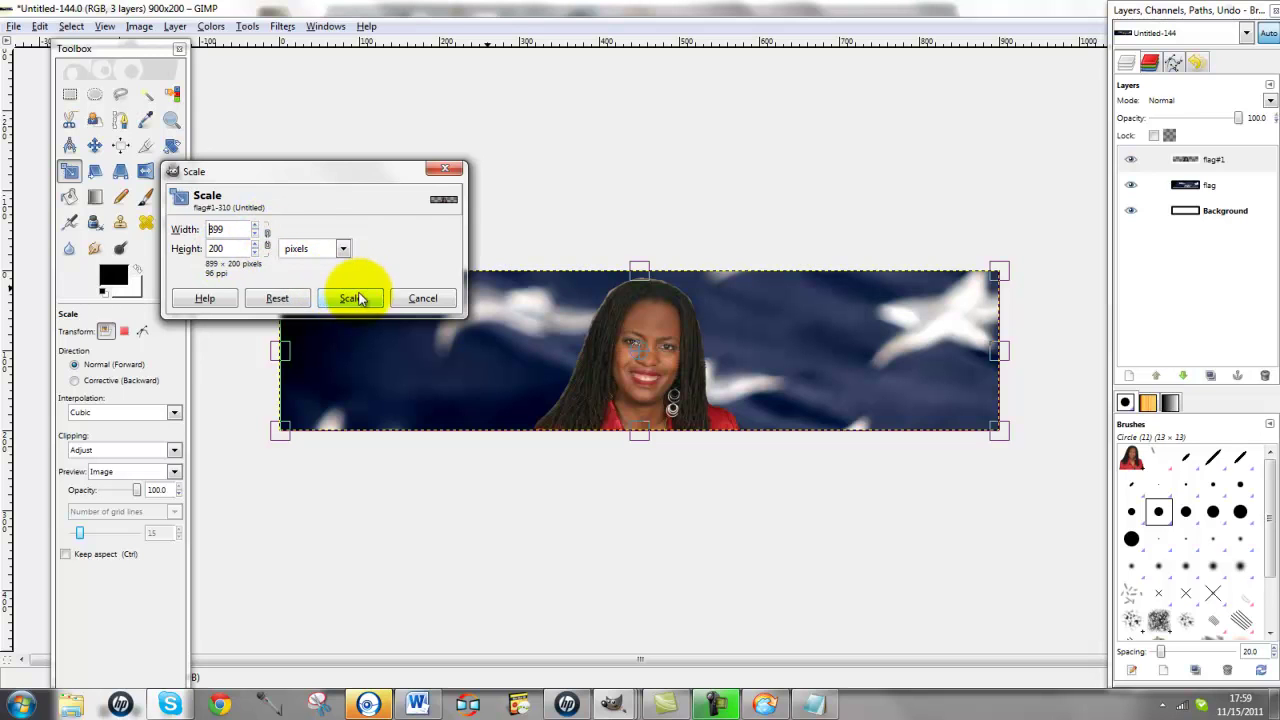
pyautogui.click(420, 298)
# Scale the portrait layer down to 684×145 by dragging its top-left handle inward.
pyautogui.click(585, 345)
pyautogui.moveTo(585, 345); pyautogui.dragTo(646, 386)
pyautogui.moveTo(645, 386); pyautogui.dragTo(757, 384)
pyautogui.press('Return')
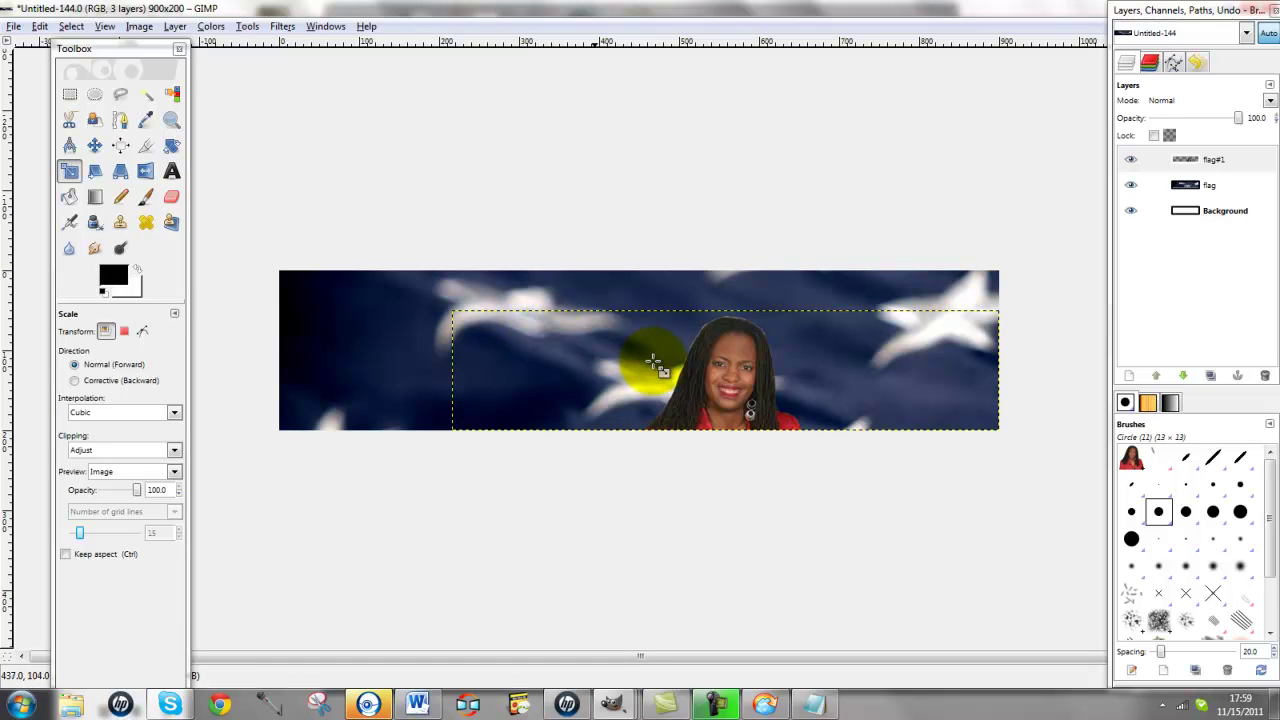
# Drag the flag#1 portrait layer to the banner's left end.
pyautogui.click(95, 148)
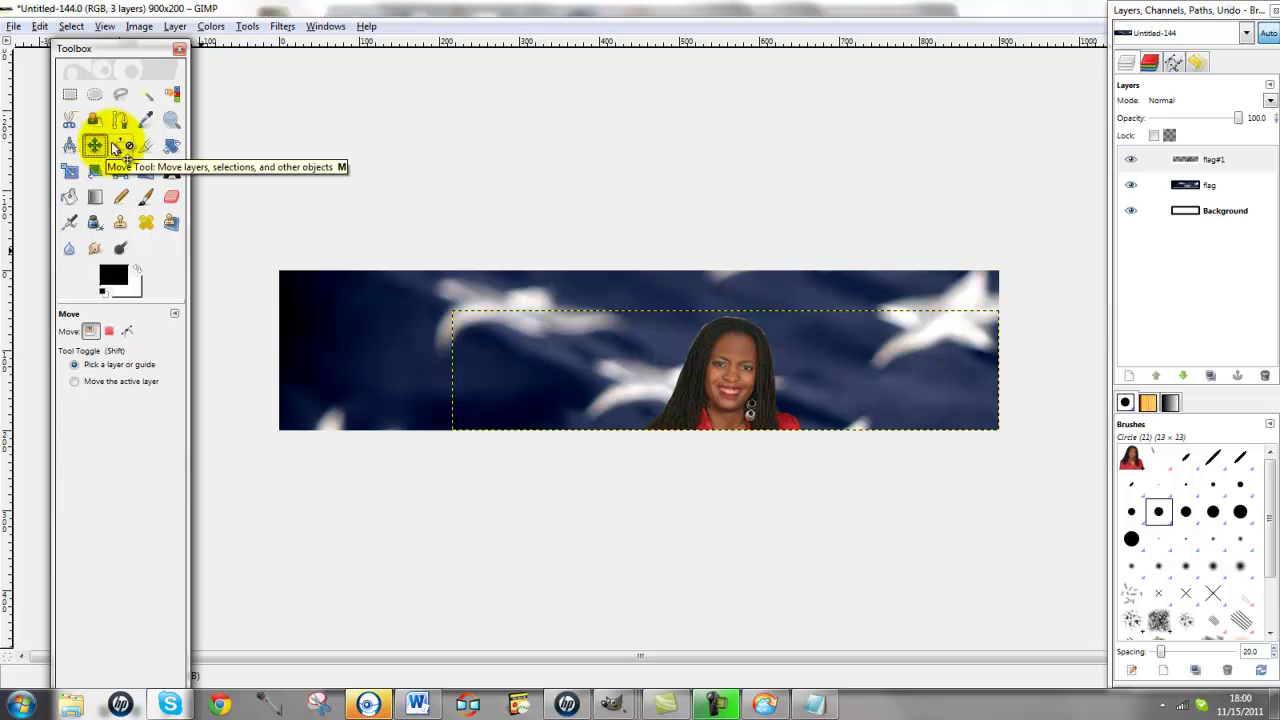
pyautogui.moveTo(734, 354); pyautogui.dragTo(373, 368)
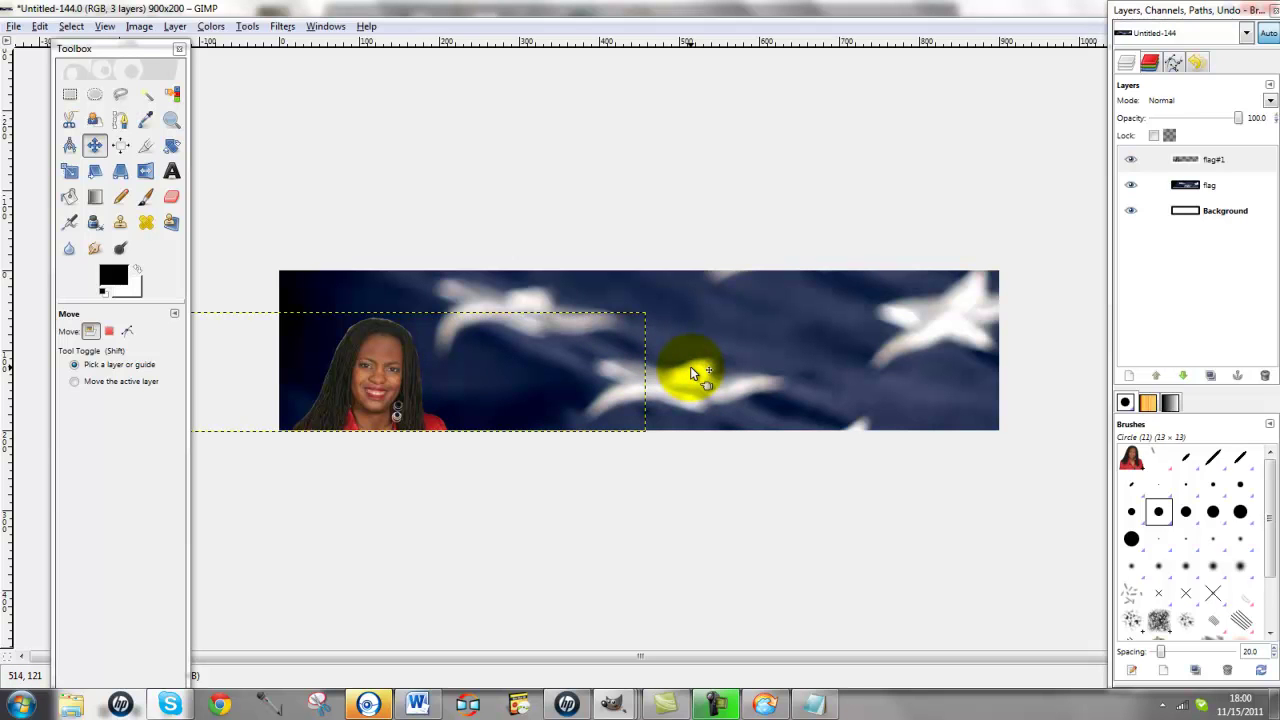
pyautogui.click(172, 172)
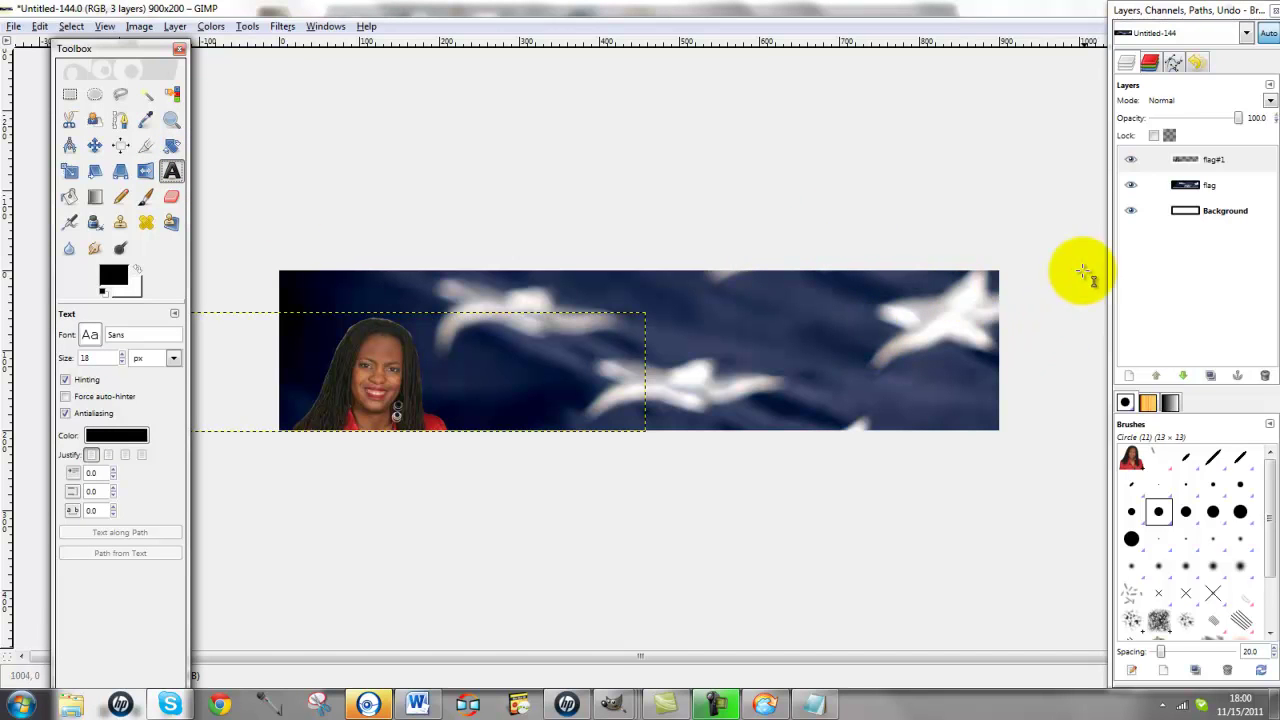
# Add a transparent 900×200 layer named 'Text' to the banner.
pyautogui.click(1130, 377)
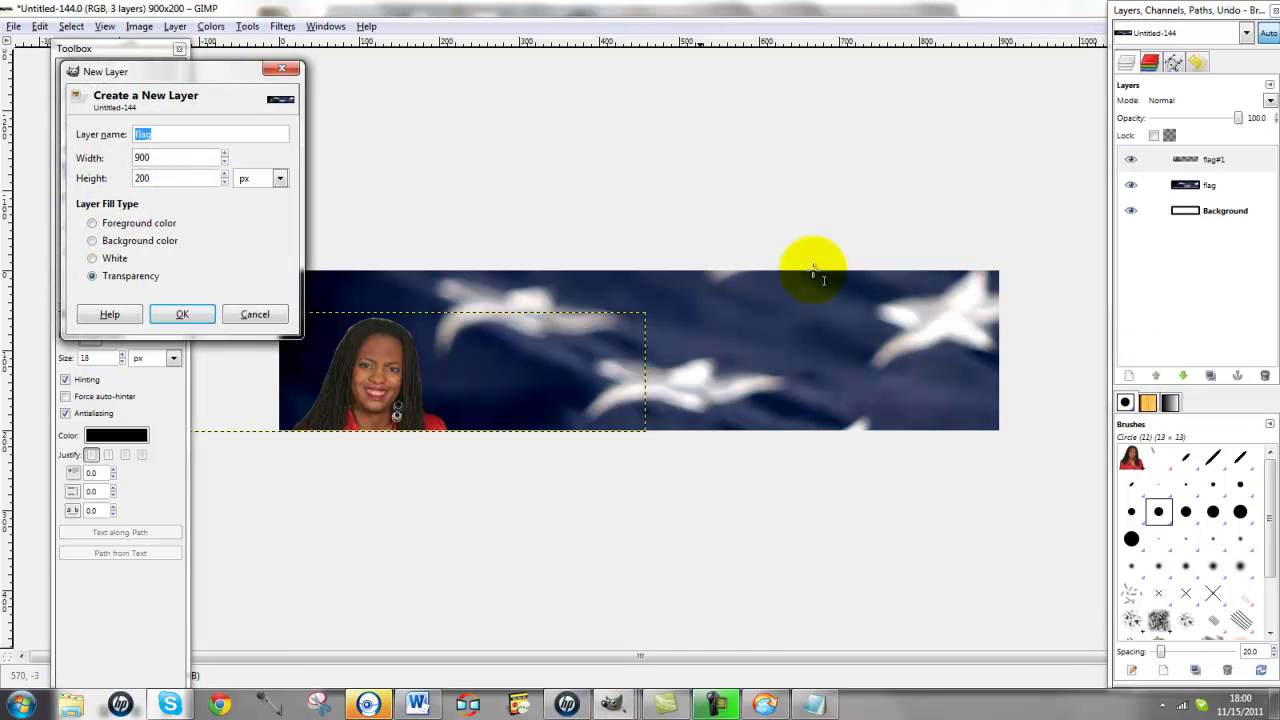
pyautogui.write('Text')
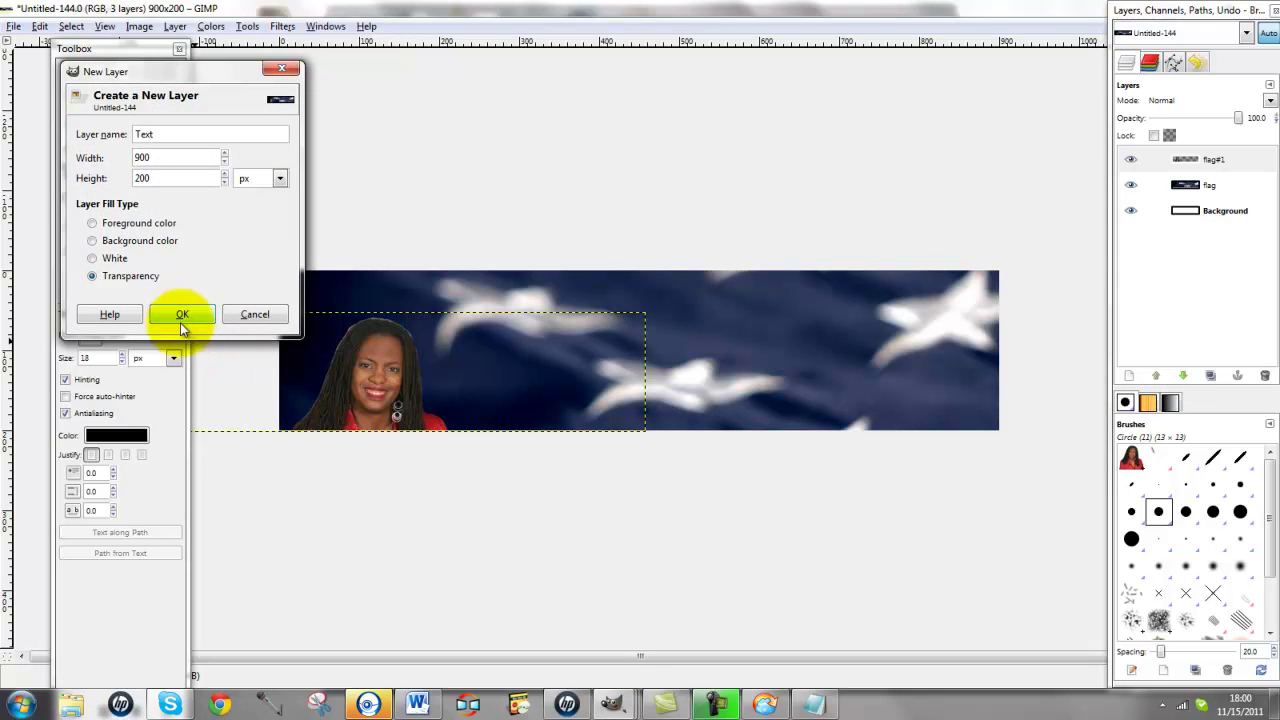
pyautogui.click(183, 318)
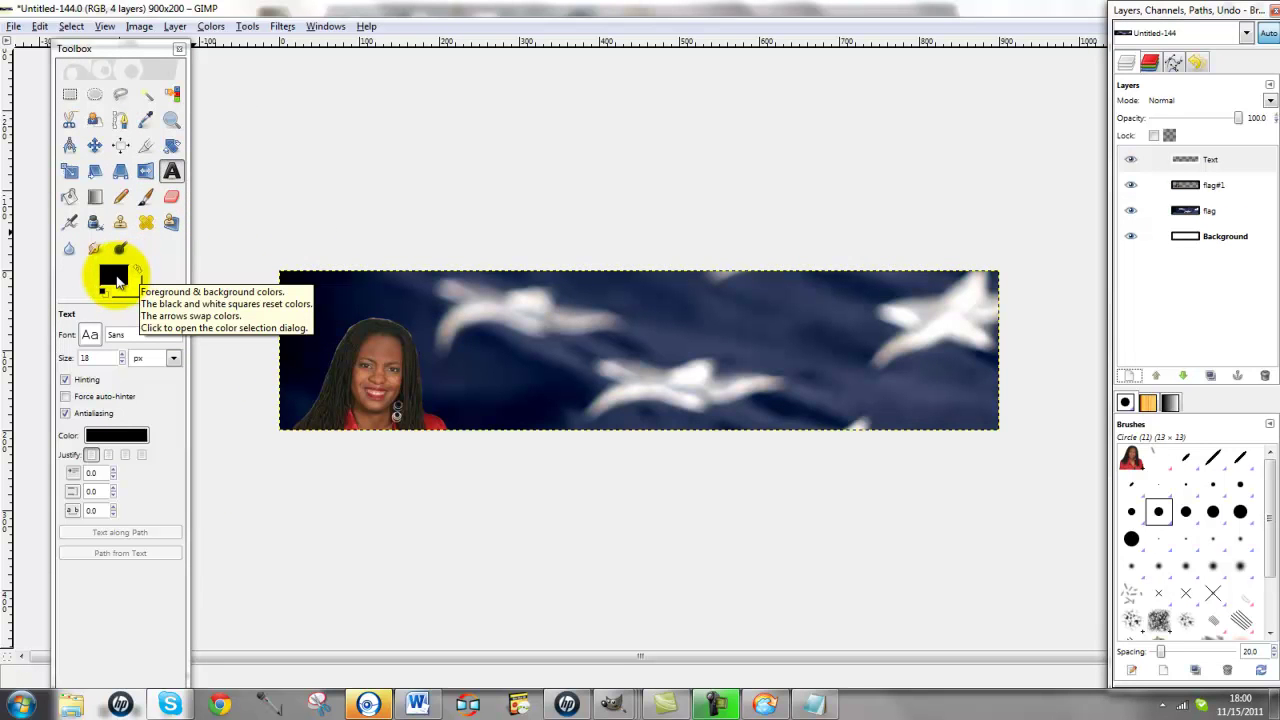
# Set the foreground colour to bright red fd0000.
pyautogui.click(113, 278)
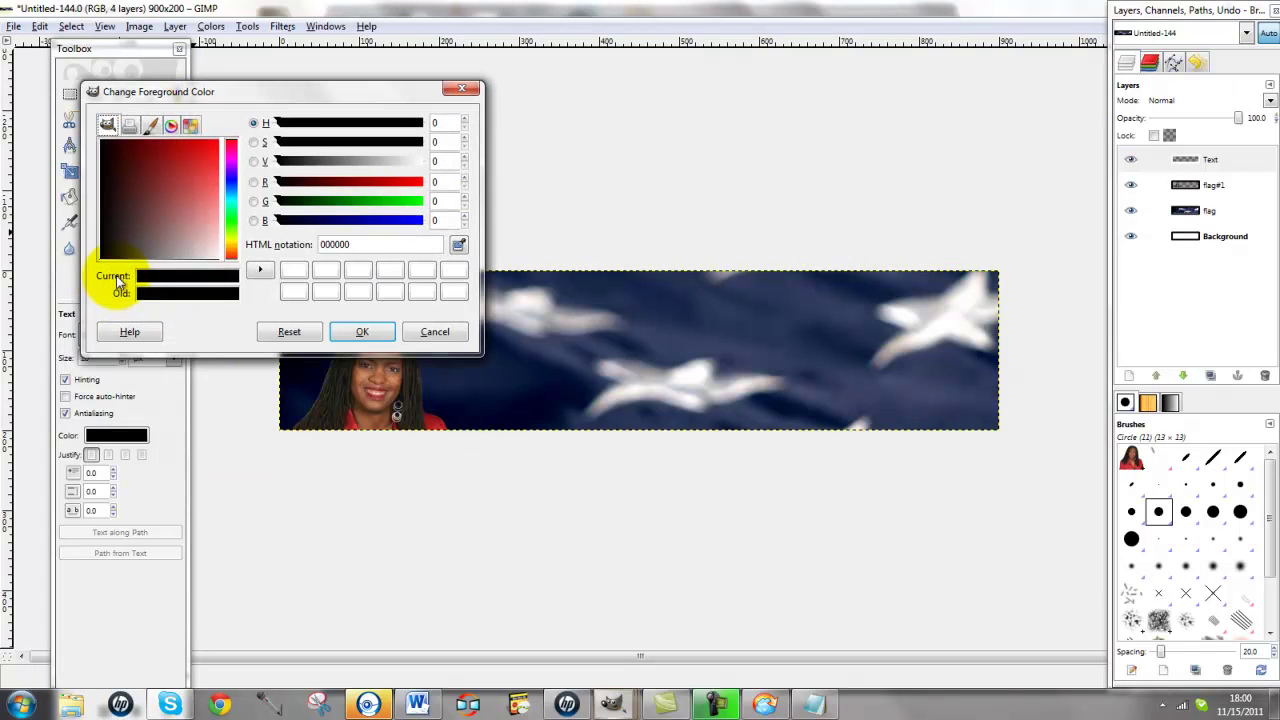
pyautogui.click(217, 148)
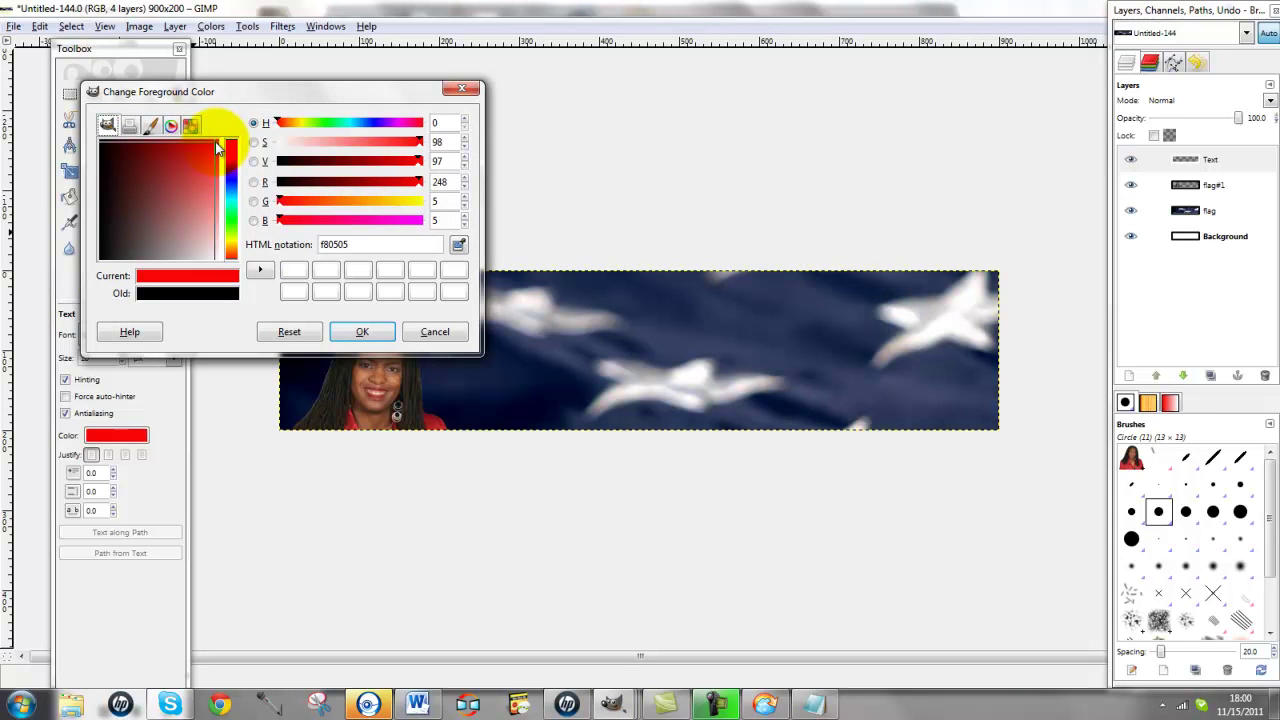
pyautogui.moveTo(215, 148); pyautogui.dragTo(220, 145)
pyautogui.click(344, 318)
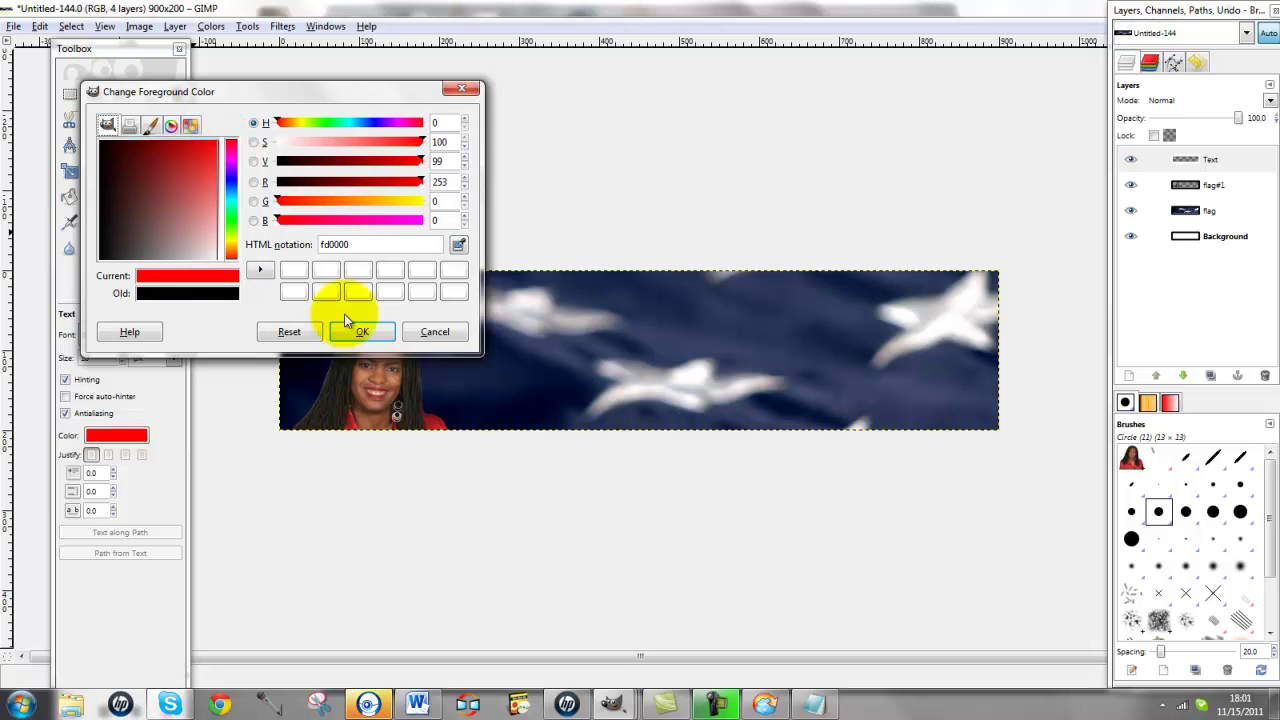
pyautogui.click(363, 334)
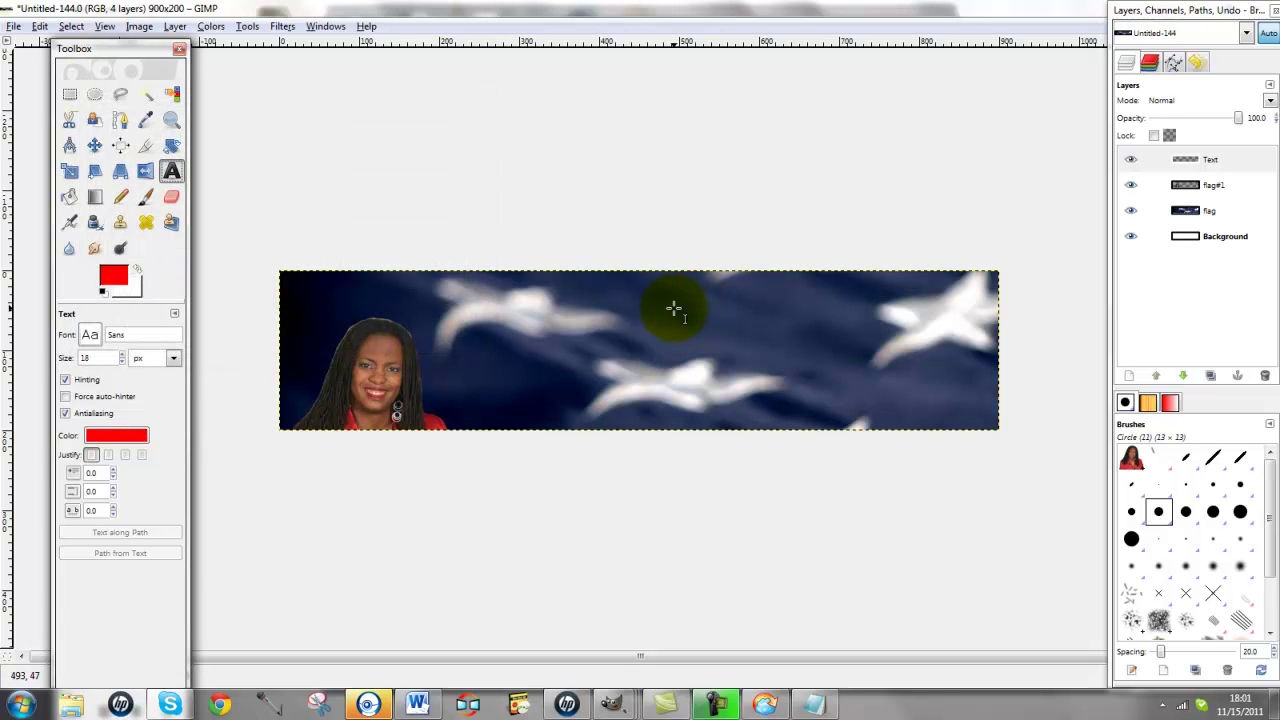
# Add a text box reading 'Happy Veterans Day', 'From The Tech eMom' and the author's name on three lines.
pyautogui.press('Tab')
pyautogui.click(586, 306)
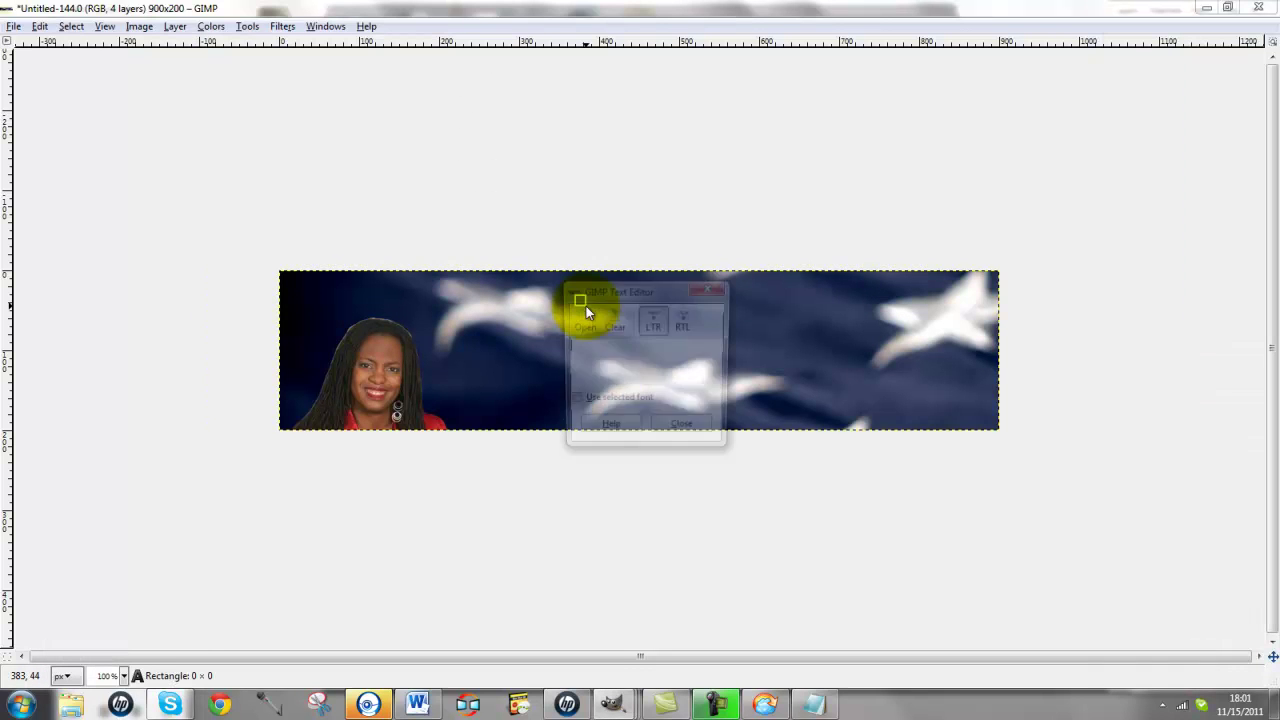
pyautogui.write('Happy ')
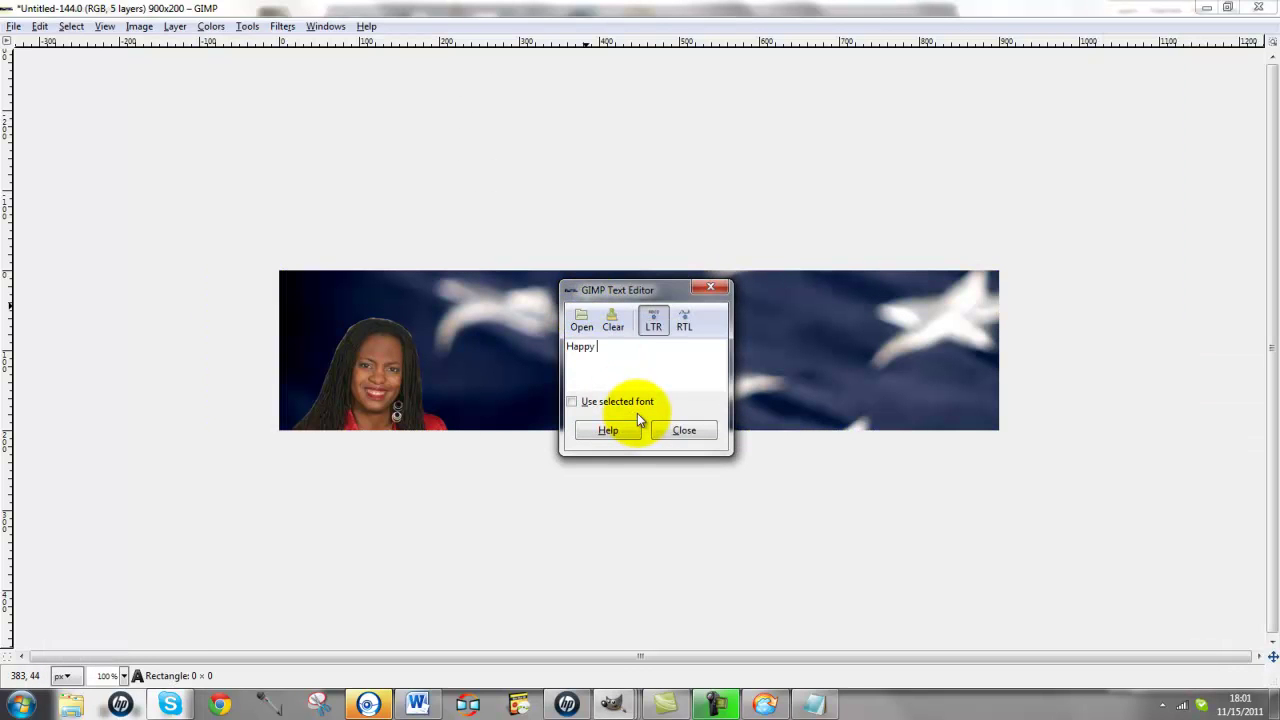
pyautogui.write('Veterans Day')
pyautogui.press('Return')
pyautogui.write('From The Tech eMom')
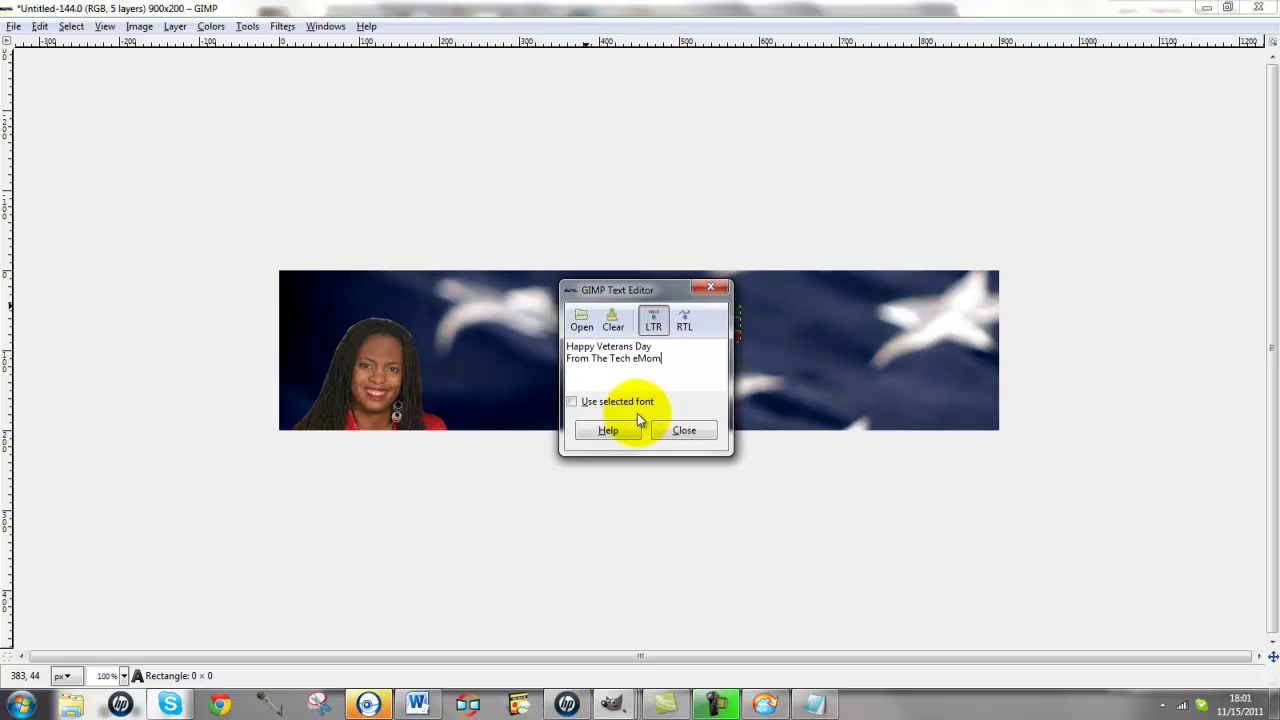
pyautogui.press('Return')
pyautogui.write('Holly Suso')
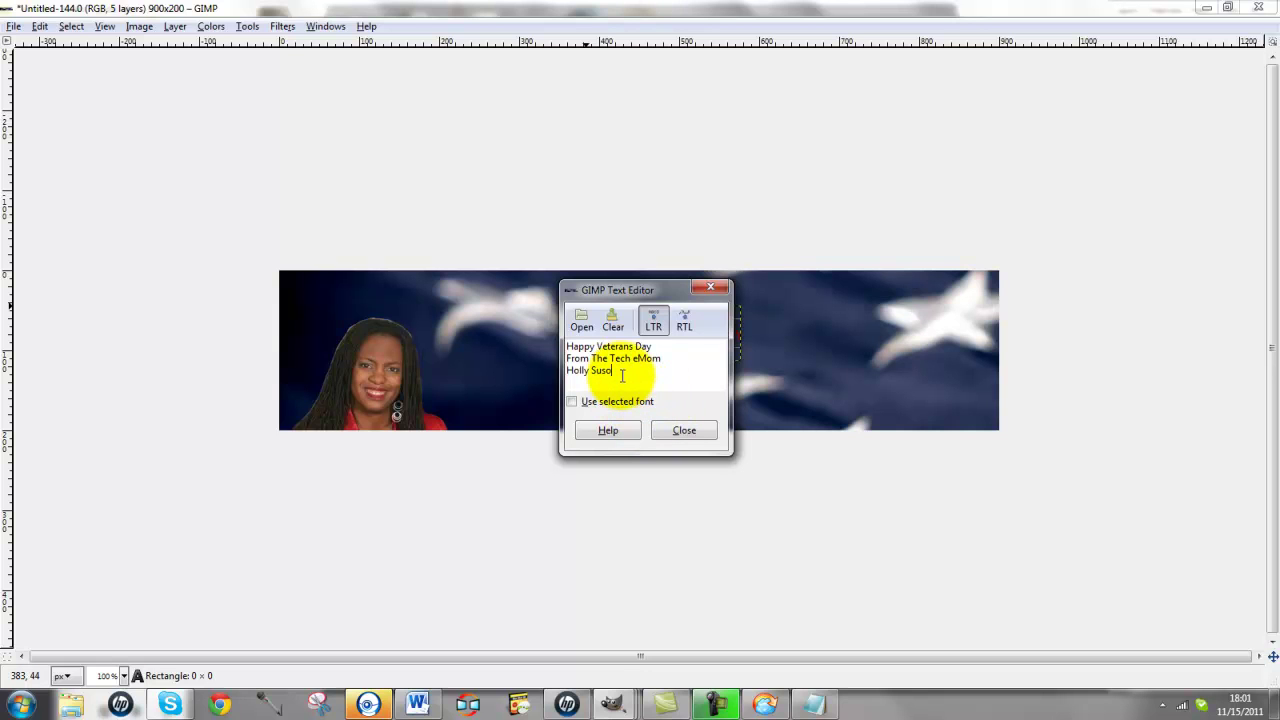
pyautogui.click(684, 430)
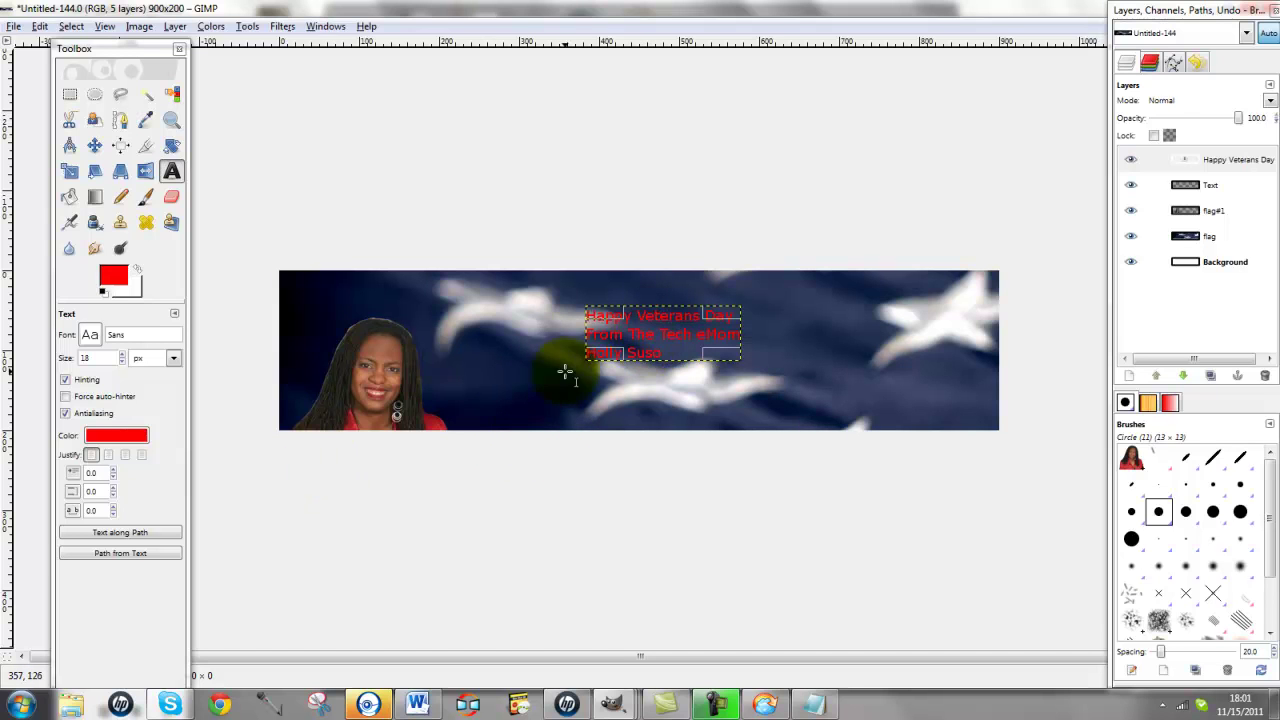
# Reopen the greeting text in the Text Editor and select its three lines.
pyautogui.click(669, 348)
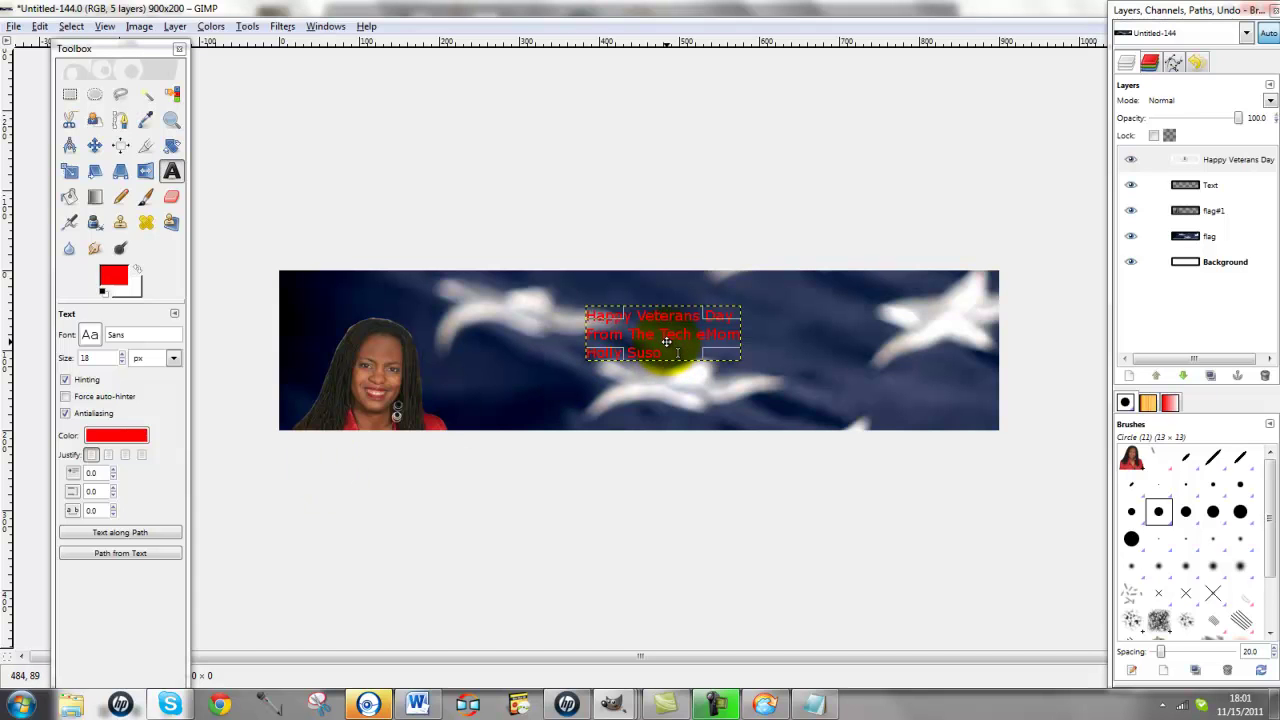
pyautogui.press('Tab')
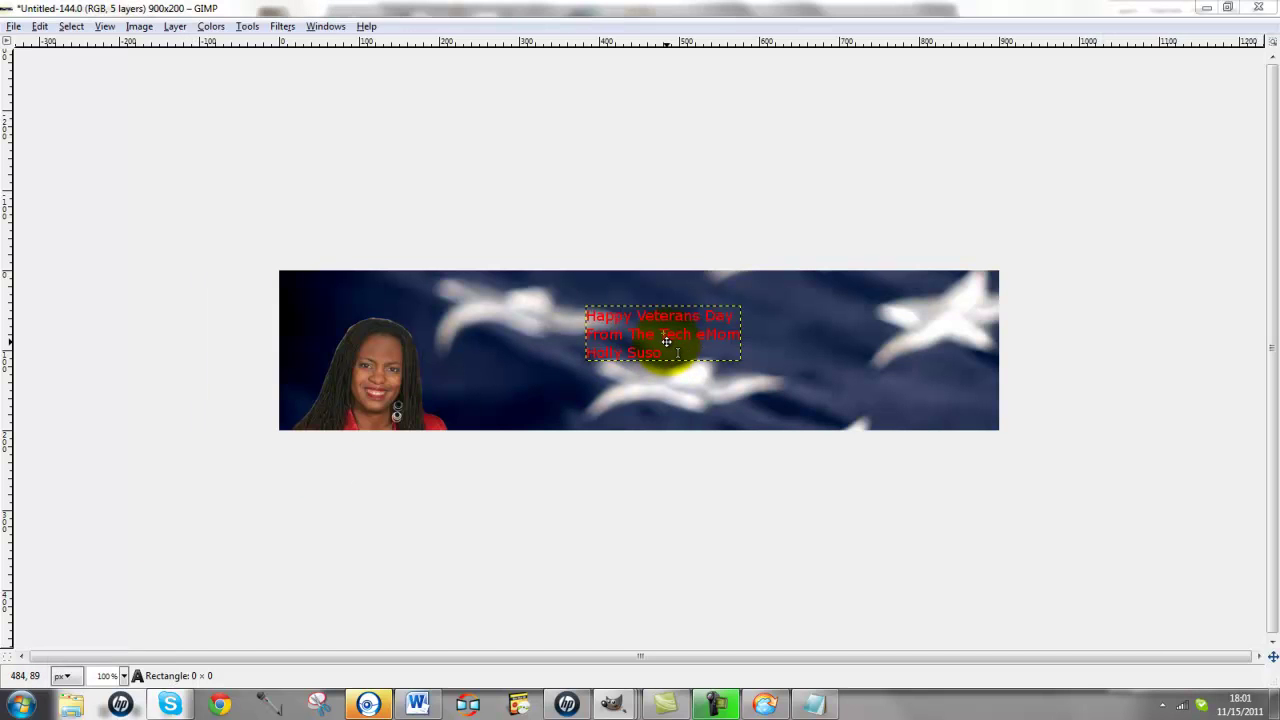
pyautogui.click(663, 346)
pyautogui.moveTo(620, 372); pyautogui.dragTo(580, 320)
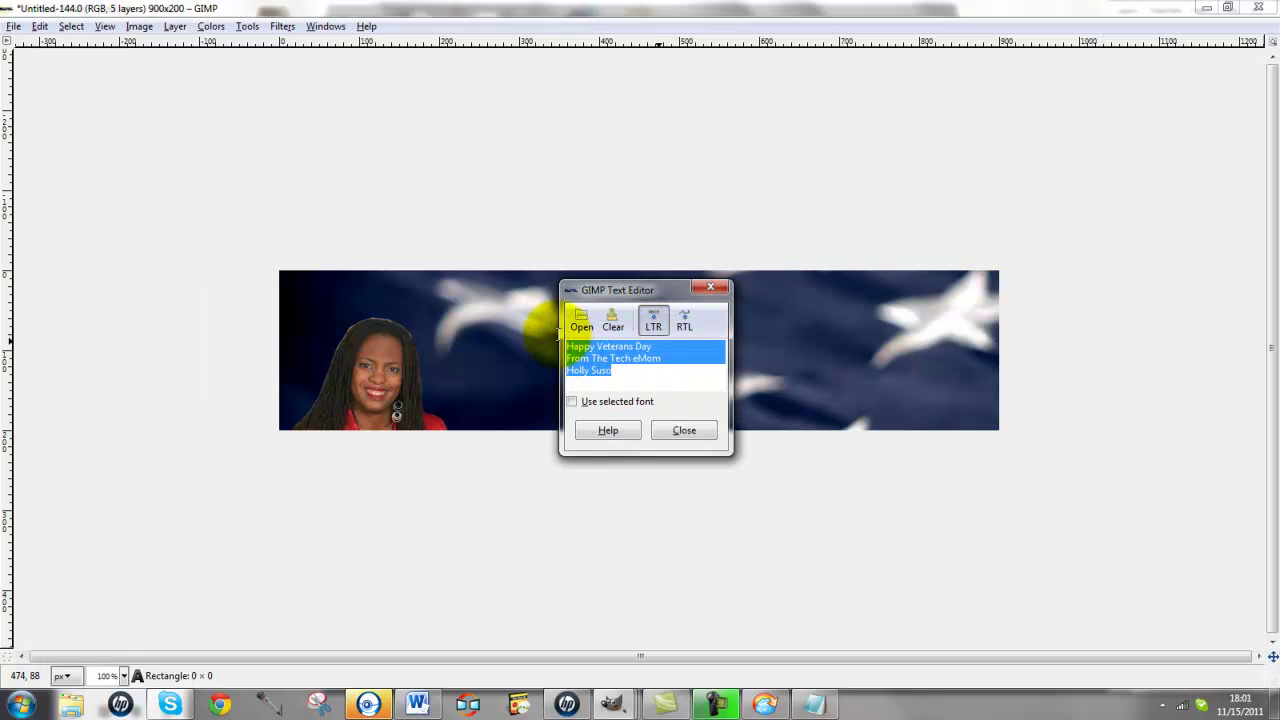
pyautogui.click(684, 431)
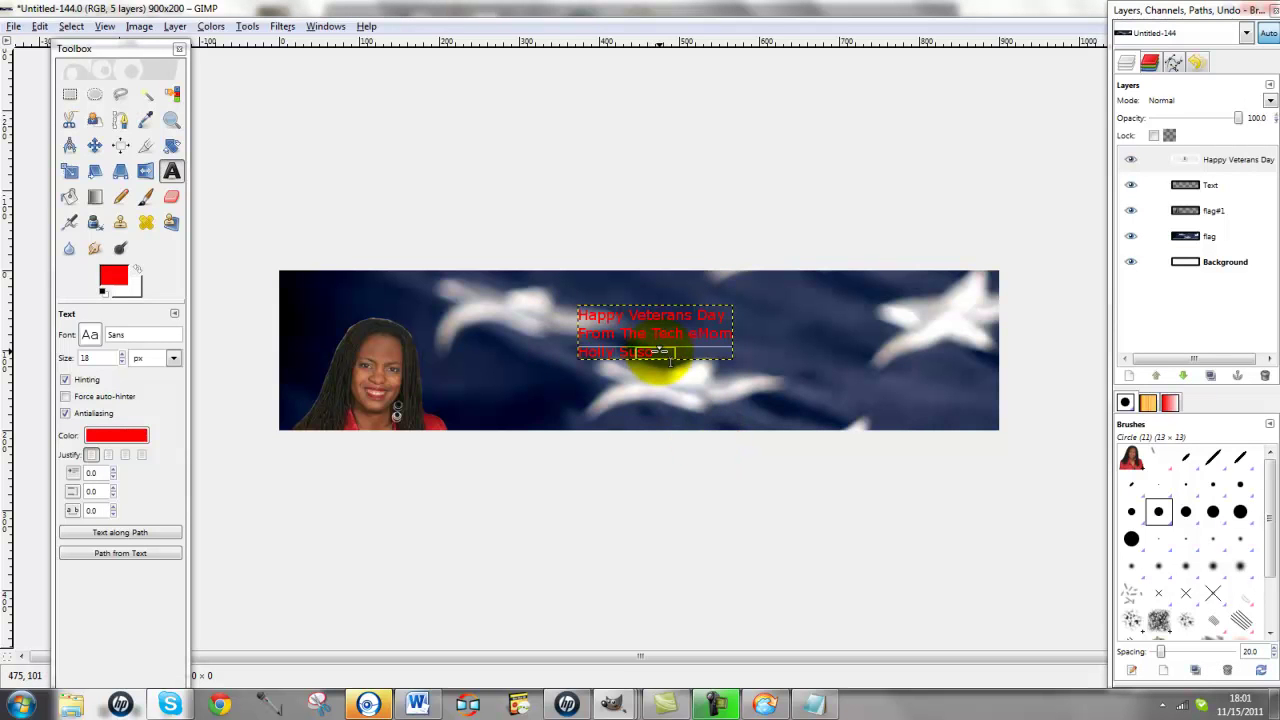
# Right-justify the greeting text, then check the lines again in the Text Editor.
pyautogui.click(641, 330)
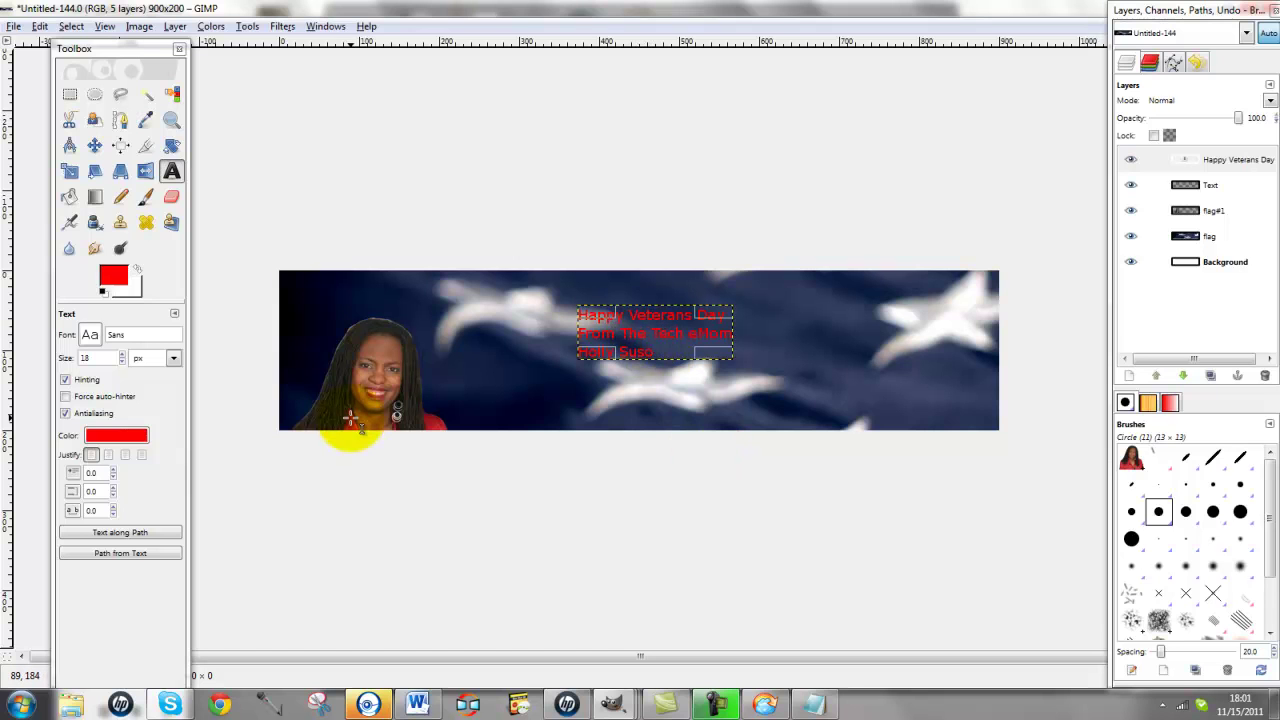
pyautogui.click(110, 456)
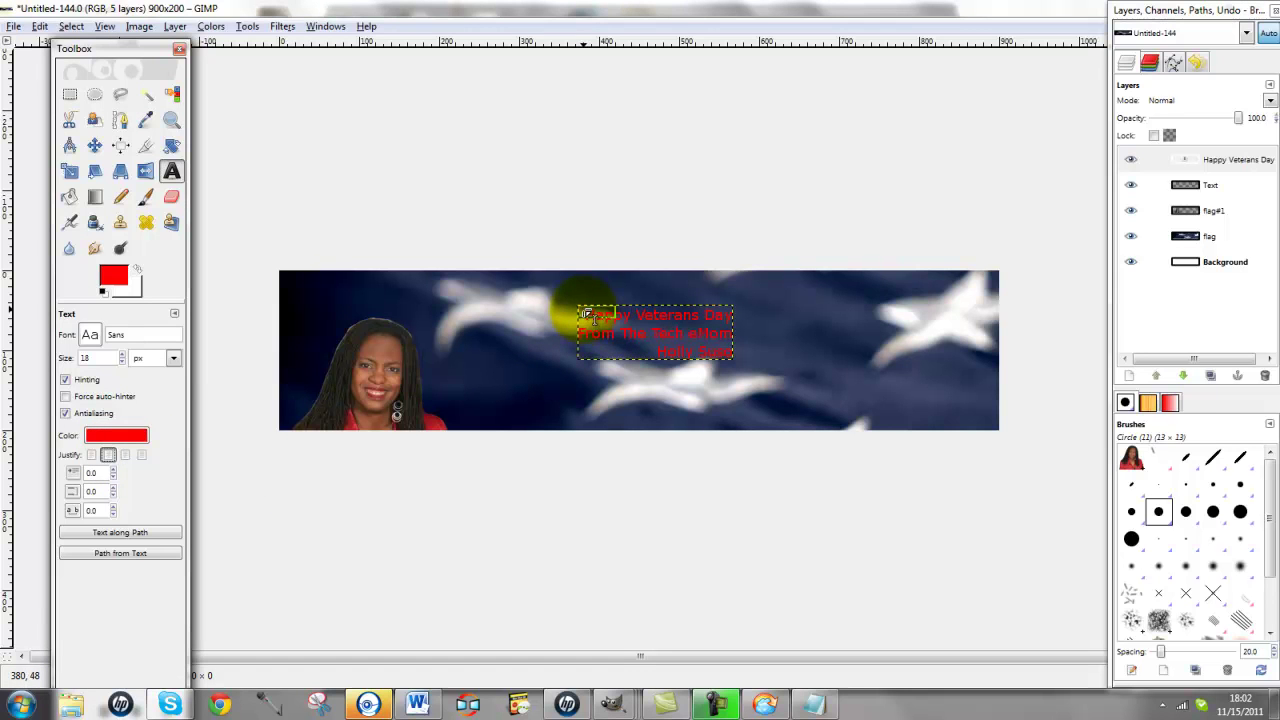
pyautogui.press('Tab')
pyautogui.click(658, 331)
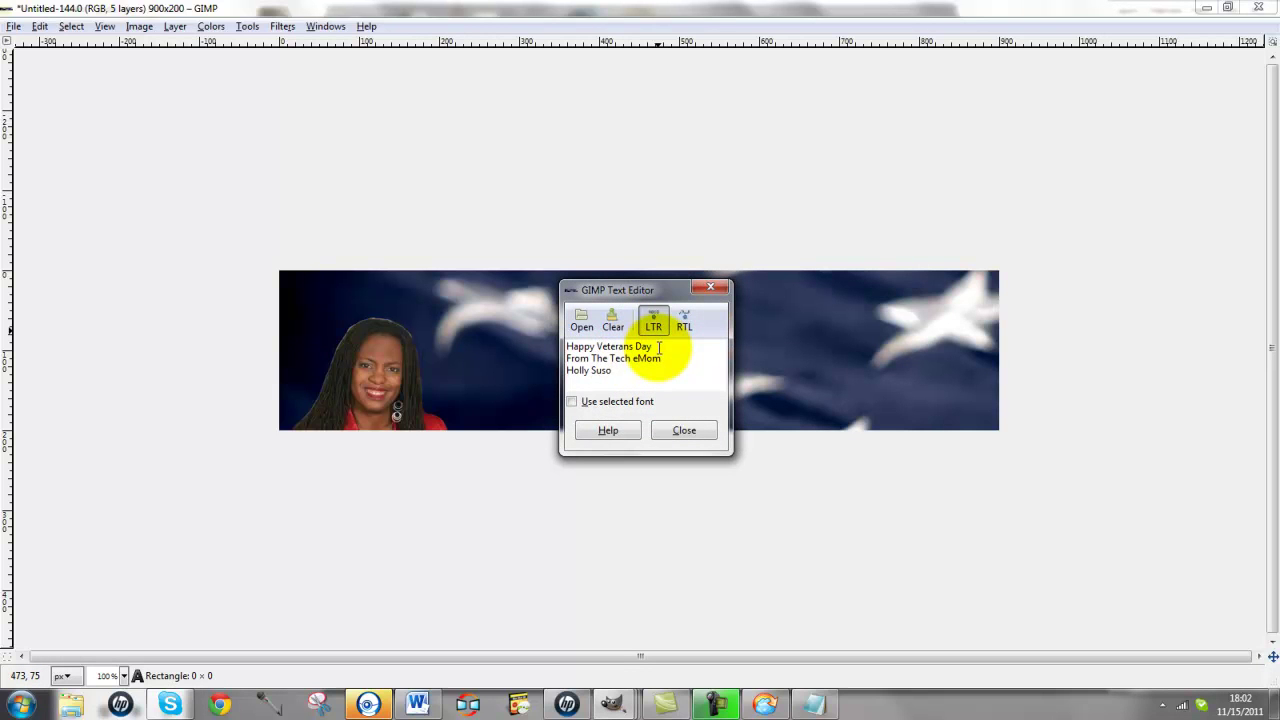
pyautogui.moveTo(659, 347); pyautogui.dragTo(567, 346)
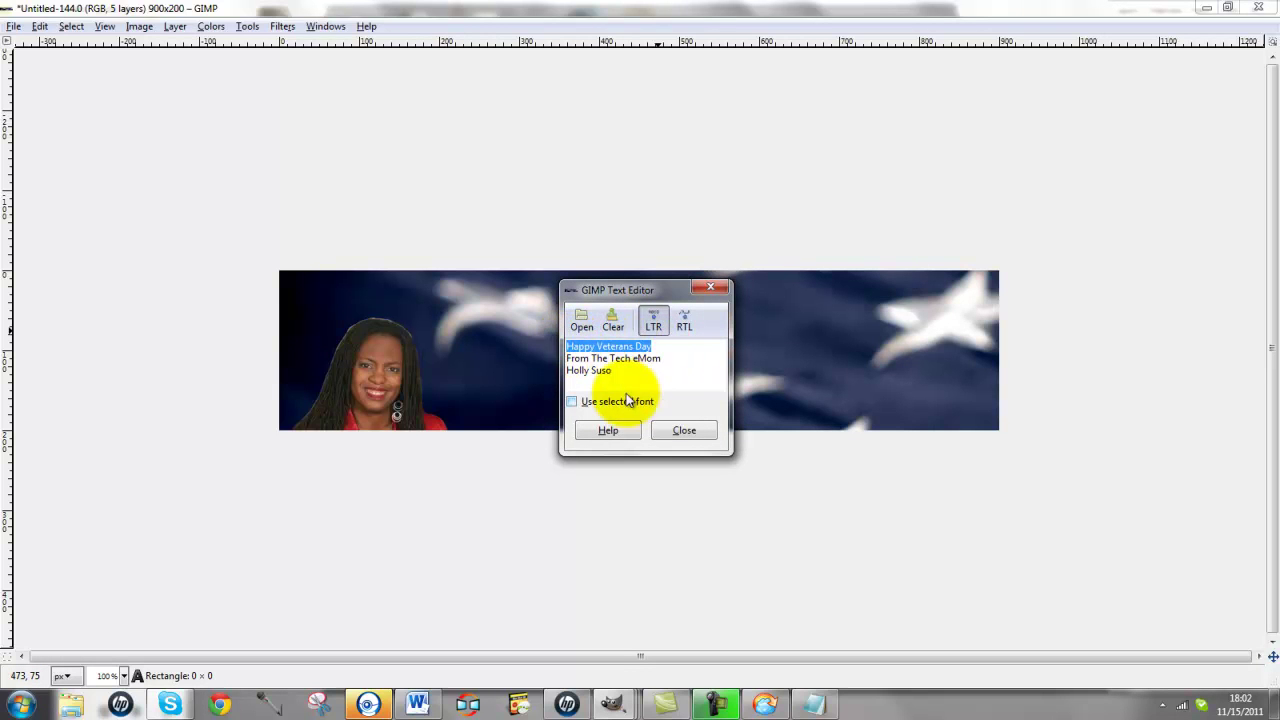
pyautogui.click(683, 431)
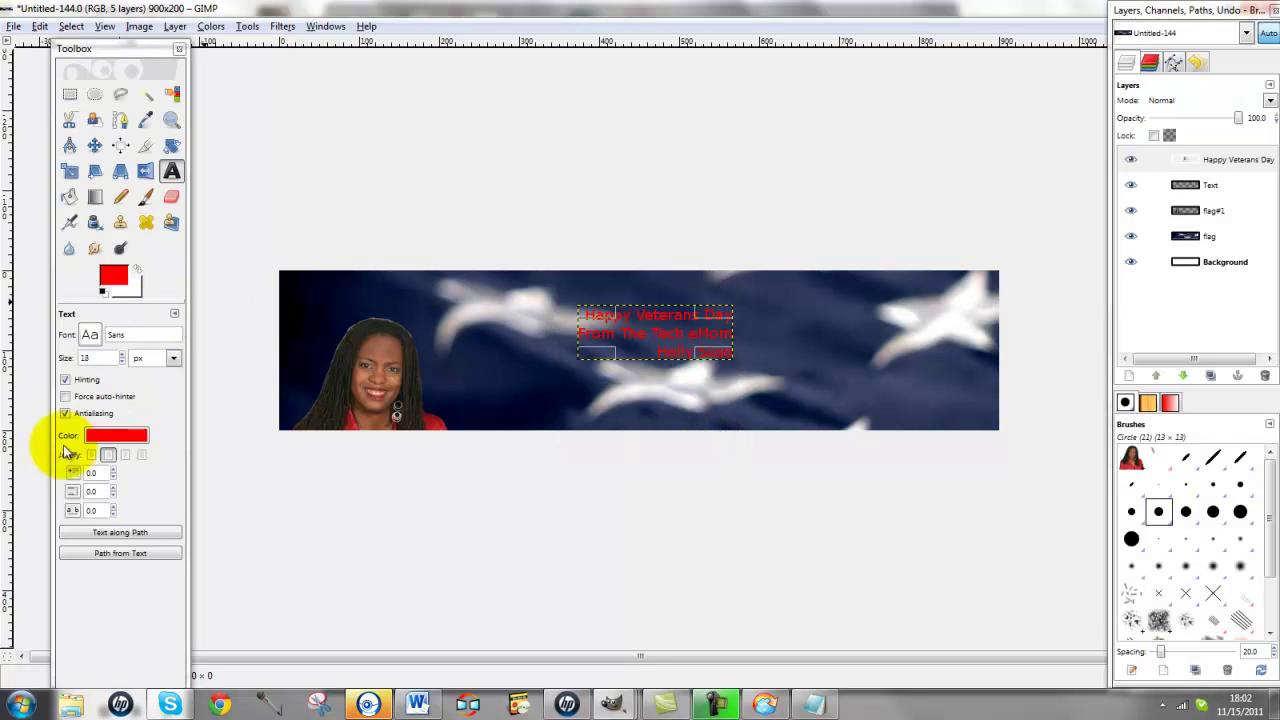
# Center-justify the greeting and set its text size to 22.
pyautogui.click(105, 458)
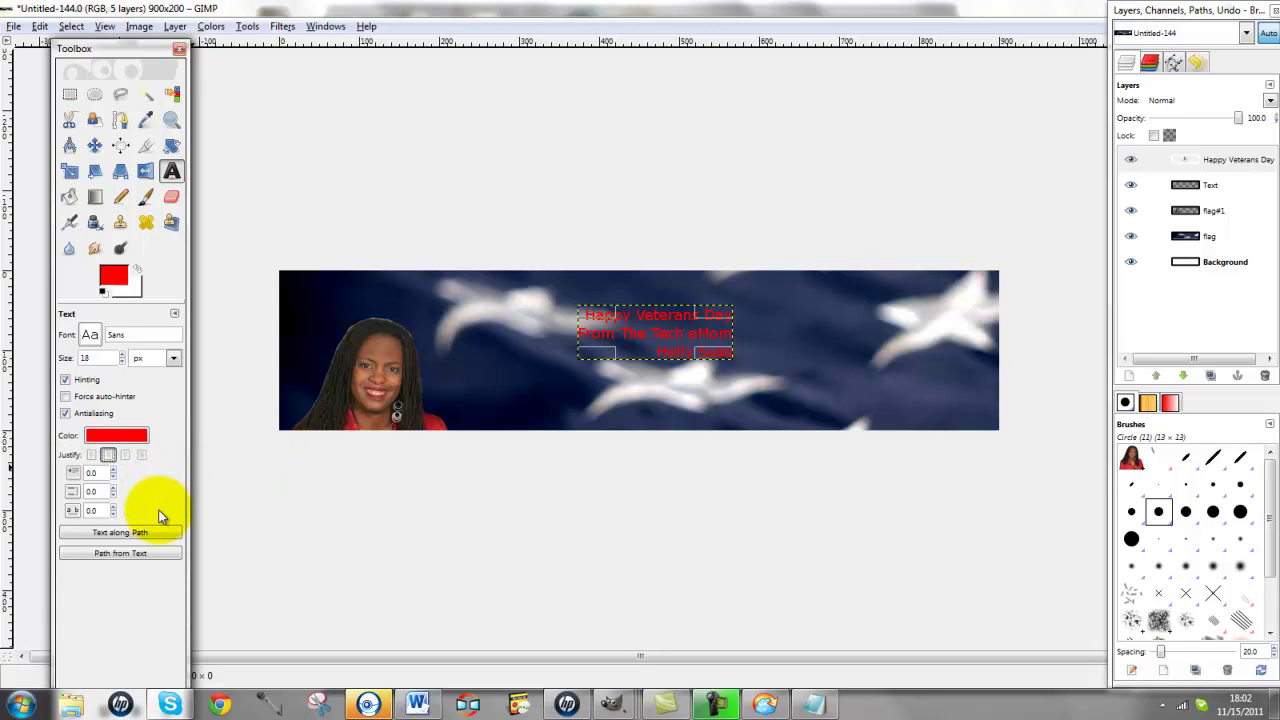
pyautogui.click(127, 457)
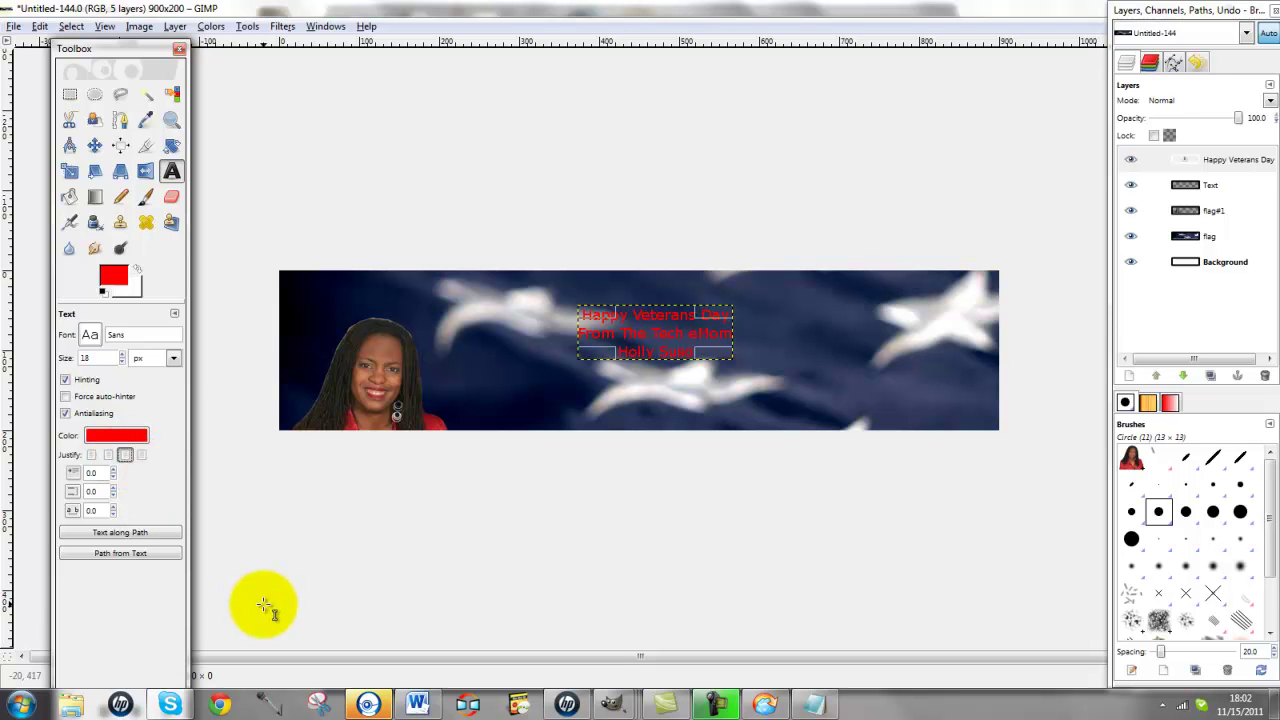
pyautogui.click(122, 364)
pyautogui.click(123, 357)
pyautogui.click(123, 357)
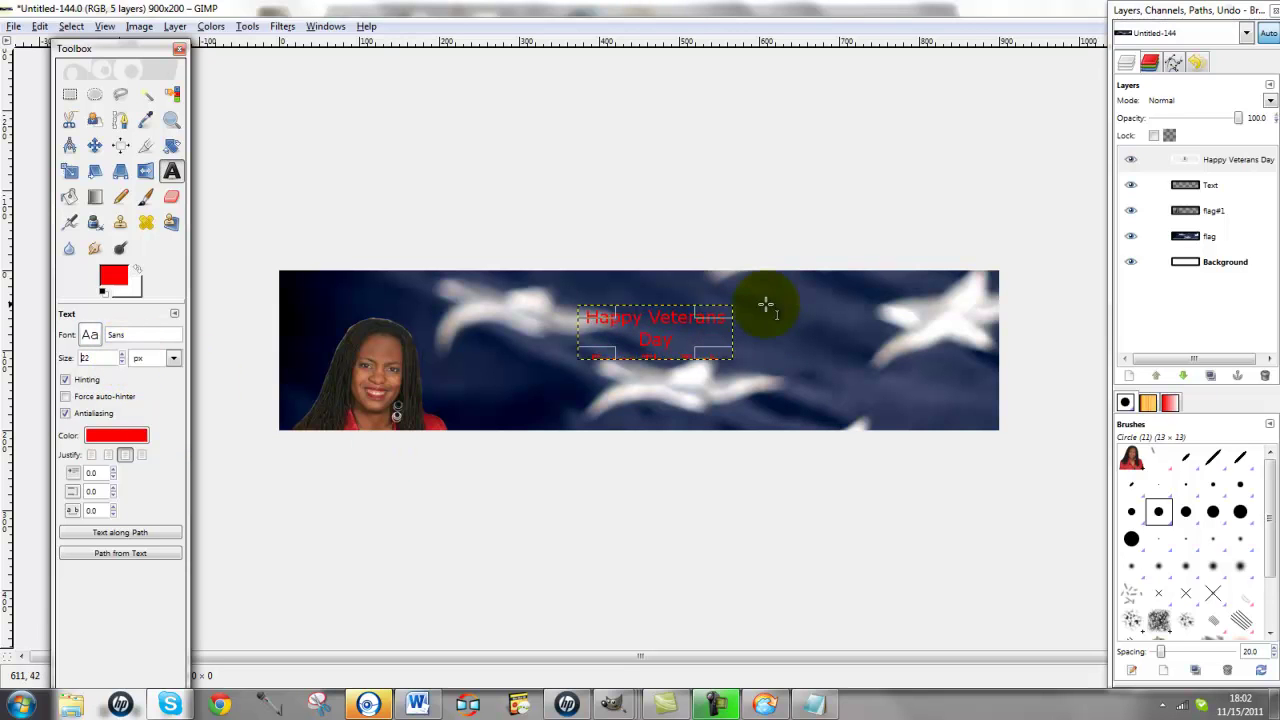
# Widen the greeting's text box so the lines fit.
pyautogui.press('Tab')
pyautogui.click(735, 368)
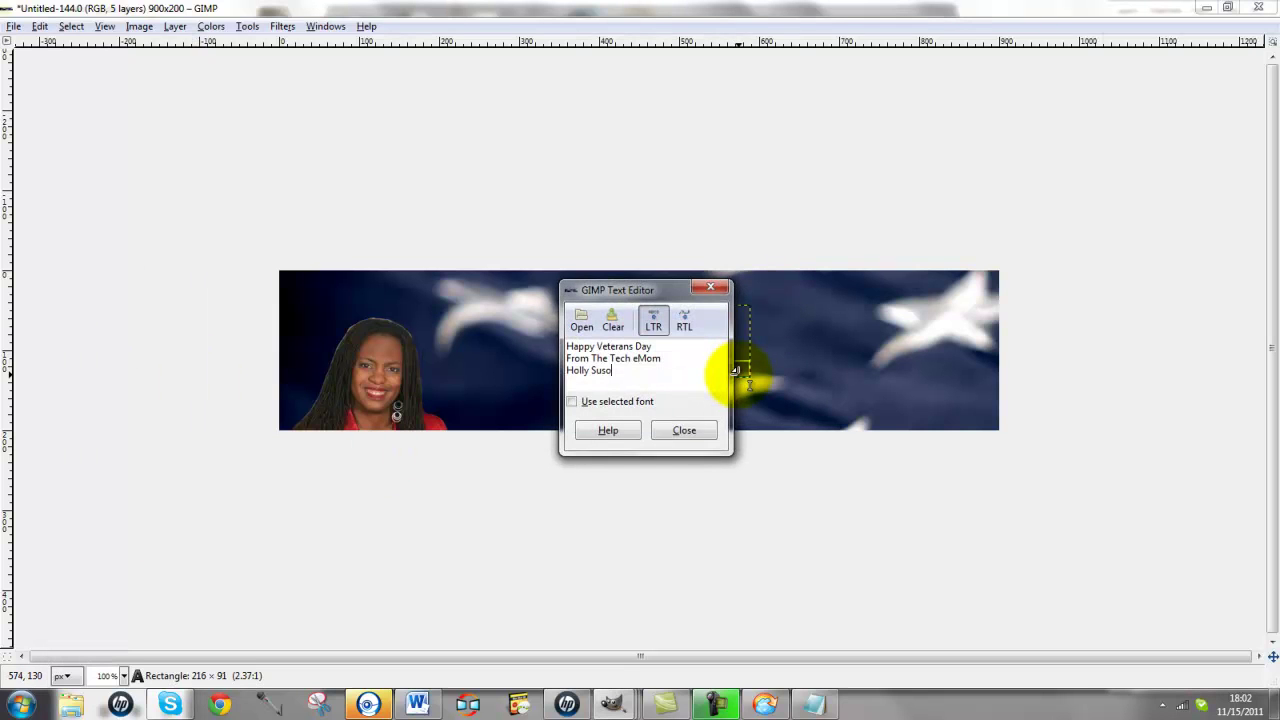
pyautogui.click(678, 428)
pyautogui.press('Tab')
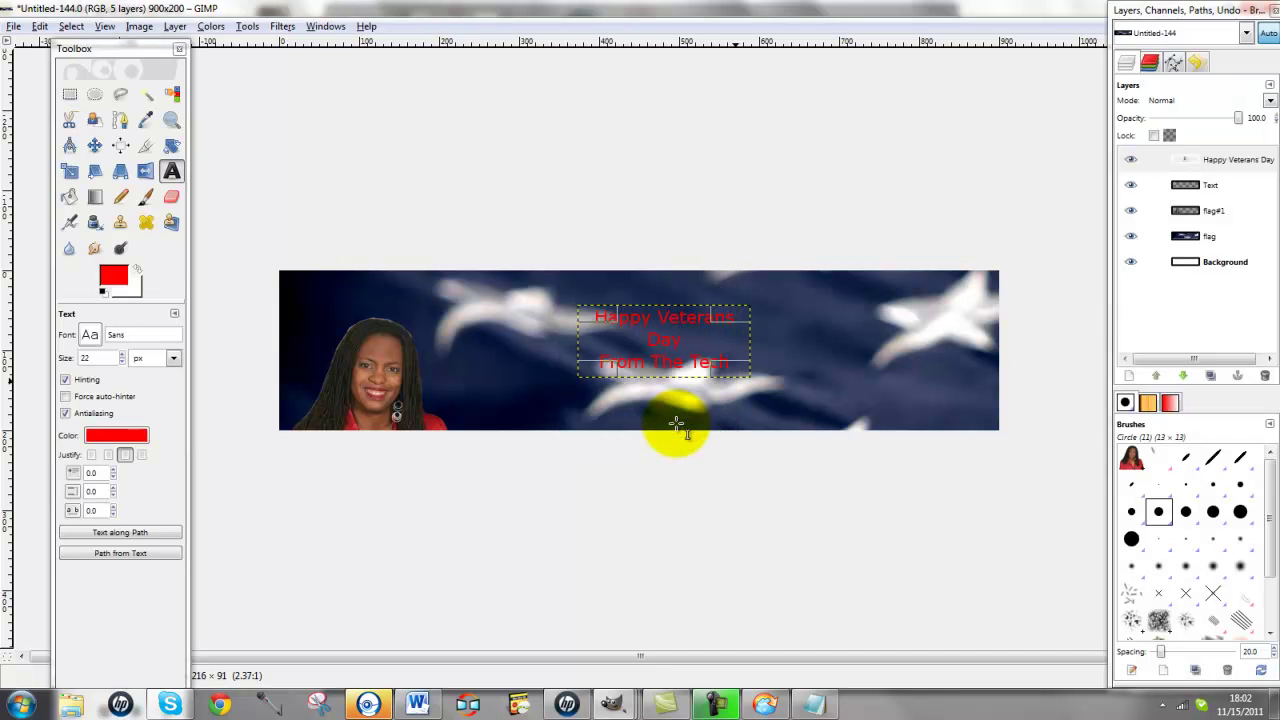
pyautogui.press('Tab')
pyautogui.moveTo(737, 368); pyautogui.dragTo(754, 381)
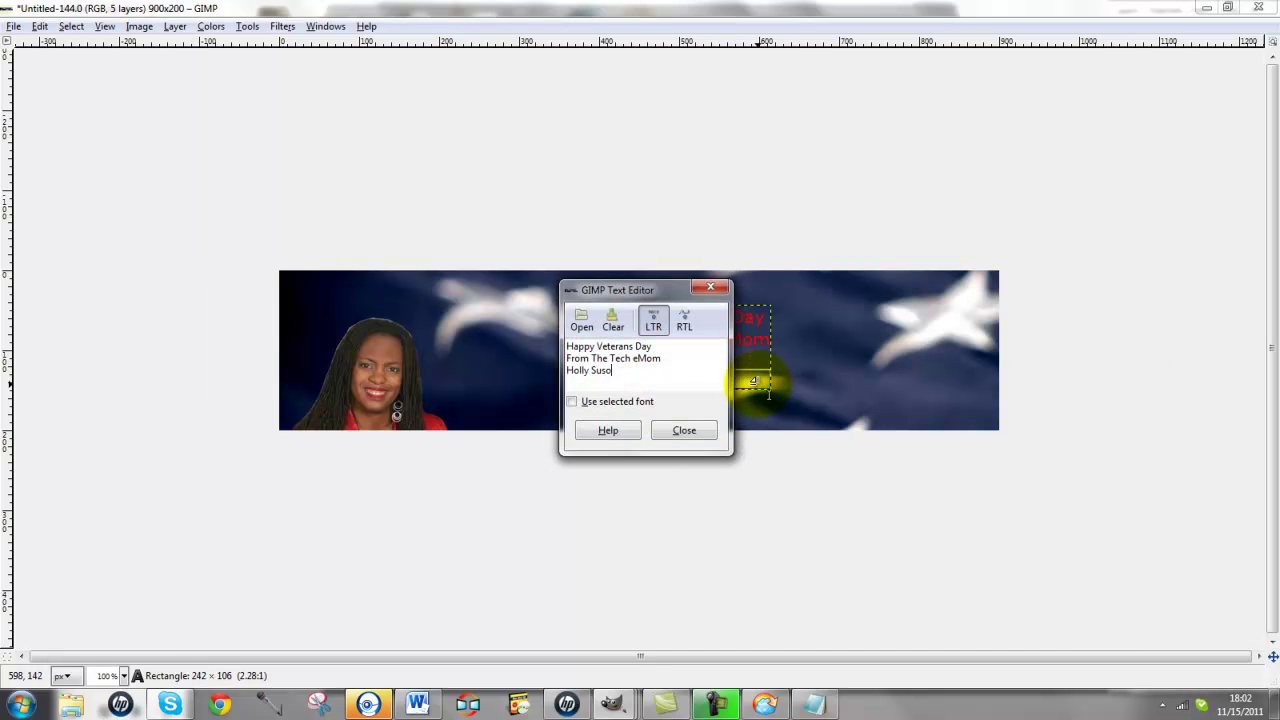
pyautogui.click(697, 428)
# Raise the text size to 23 and enlarge the box so 'From The Tech eMom' fits one line.
pyautogui.press('Tab')
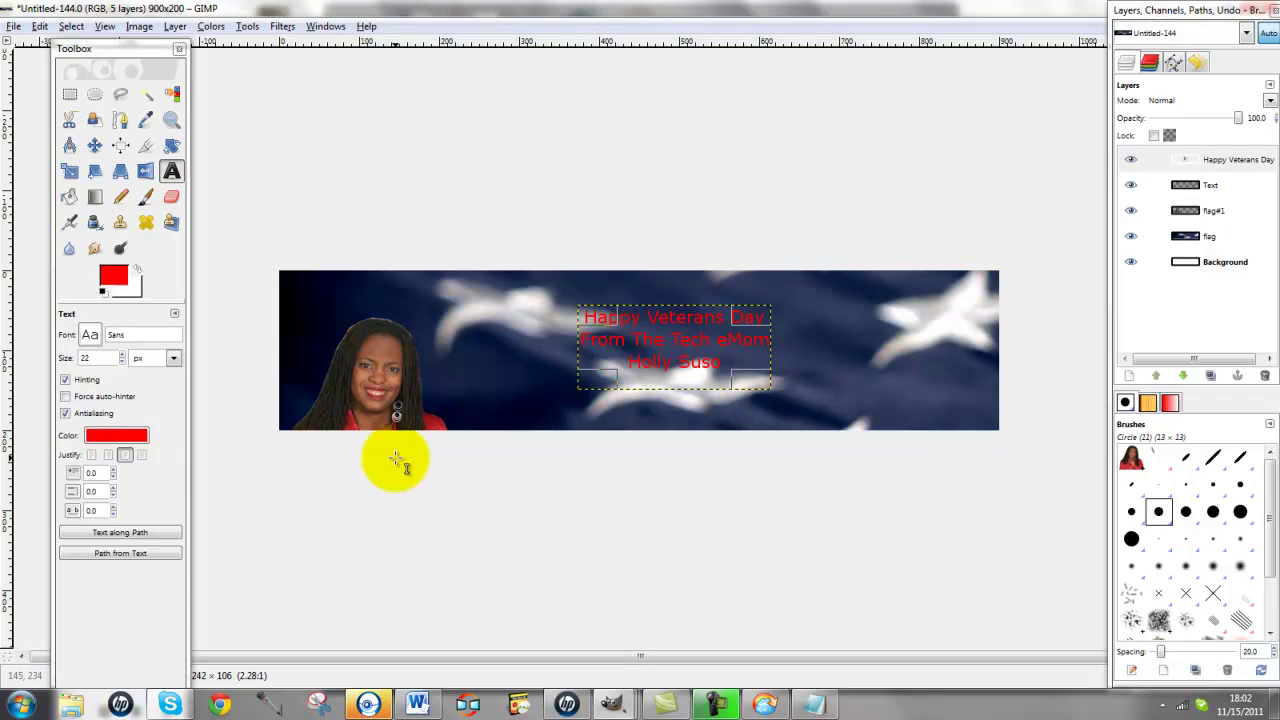
pyautogui.click(121, 355)
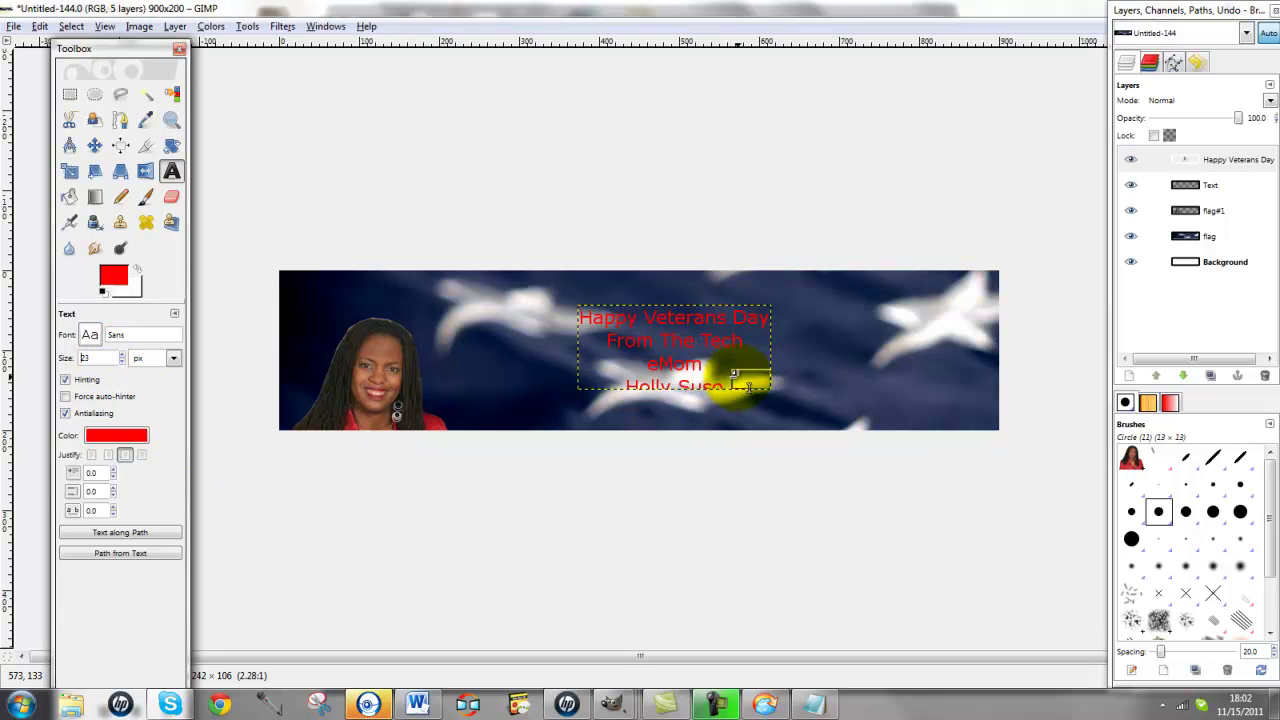
pyautogui.press('Tab')
pyautogui.moveTo(748, 385); pyautogui.dragTo(767, 397)
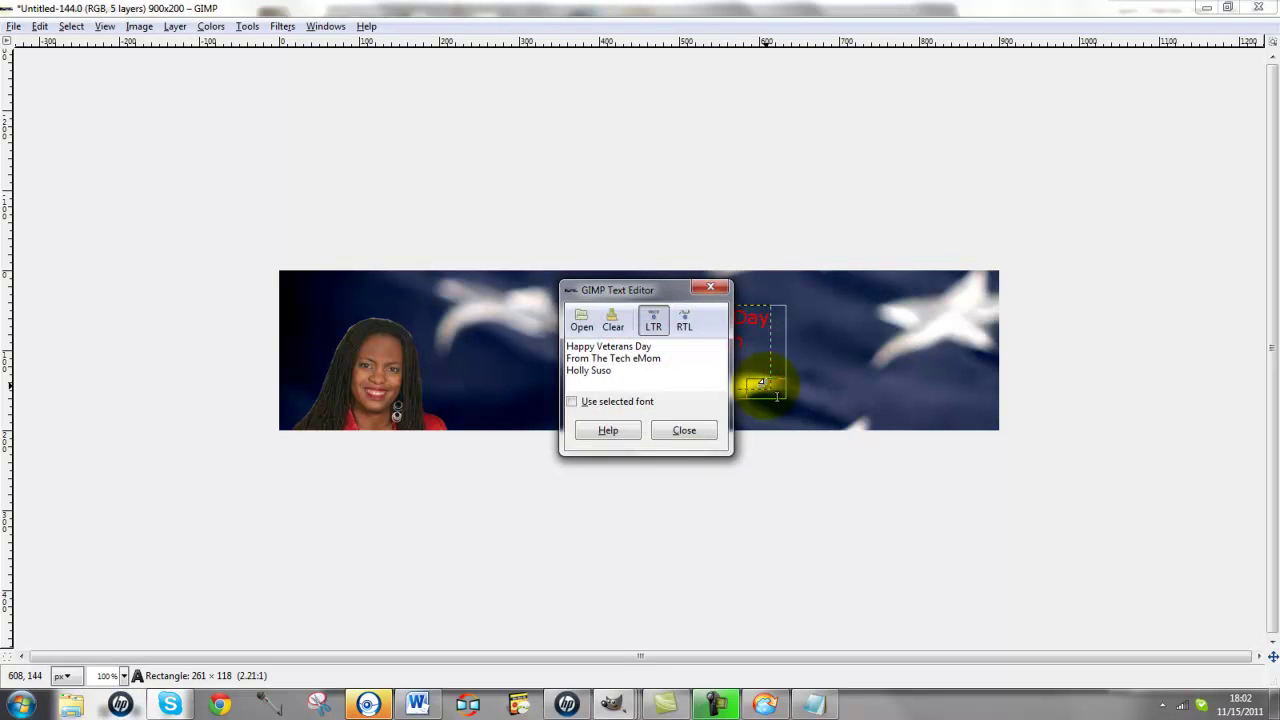
pyautogui.press('Tab')
pyautogui.click(684, 430)
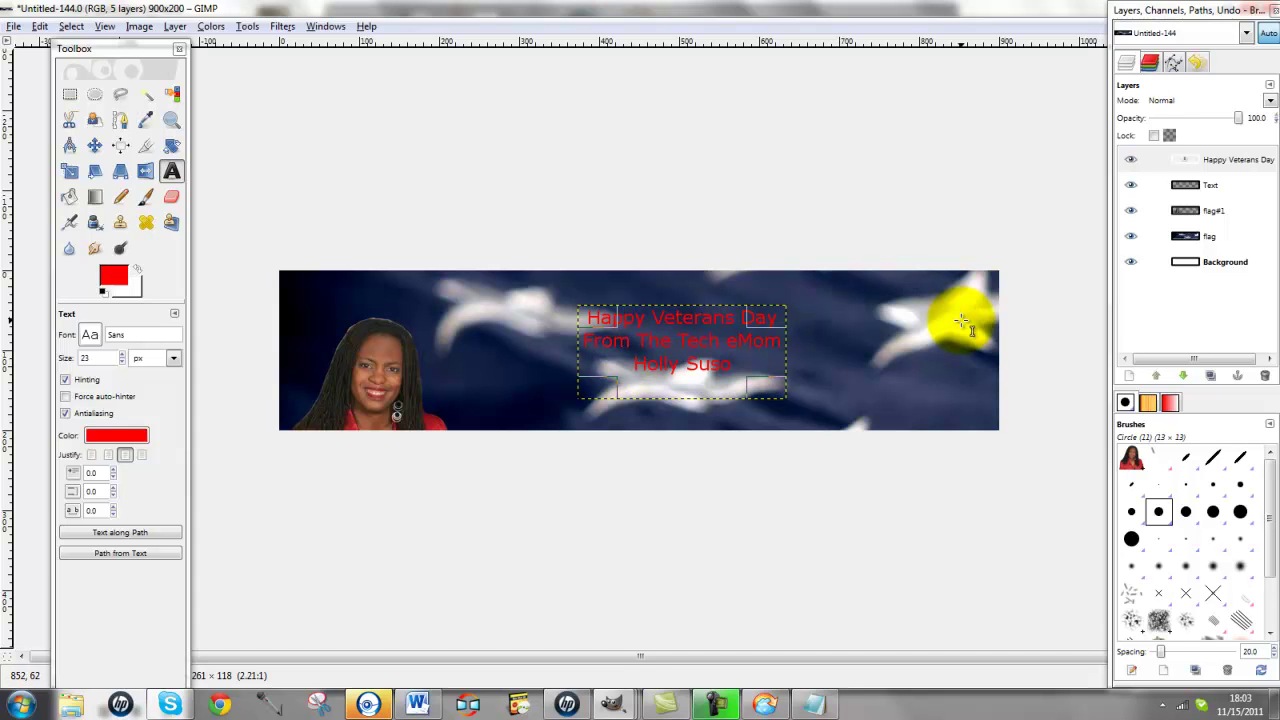
# Merge the Happy Veterans Day layer down into the Text layer and select the merged layer.
pyautogui.rightClick(1220, 167)
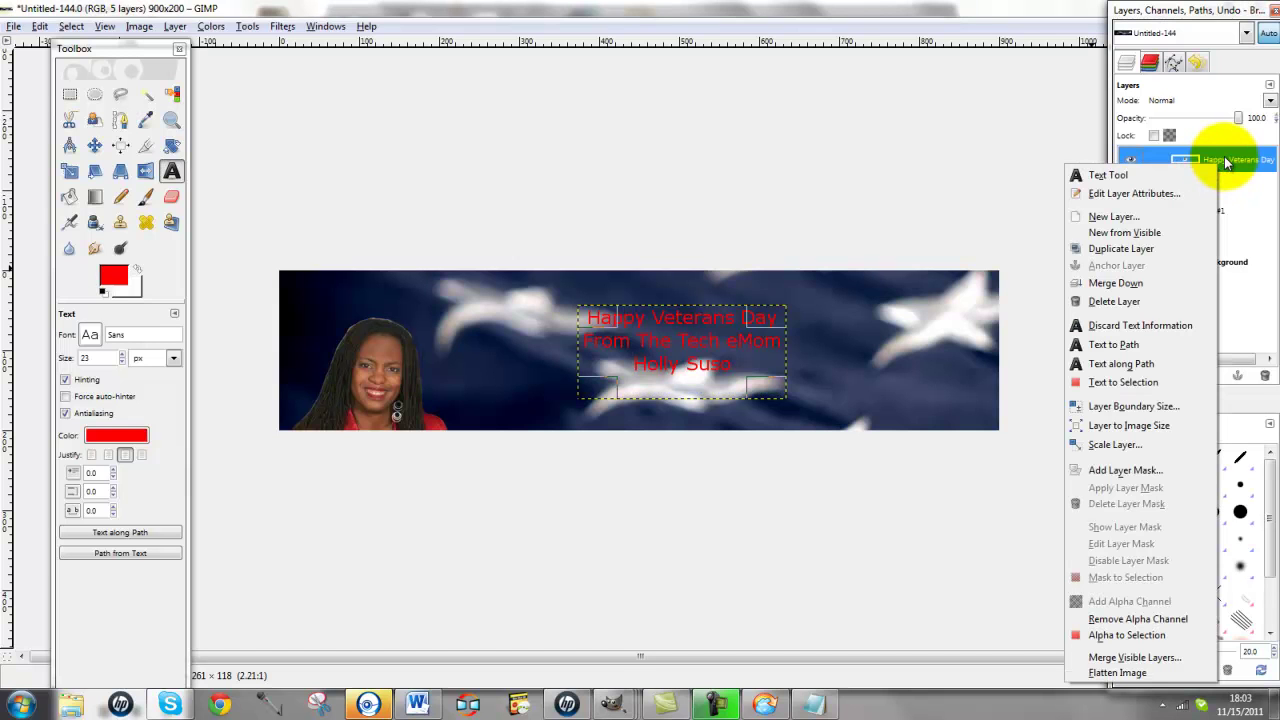
pyautogui.click(1226, 162)
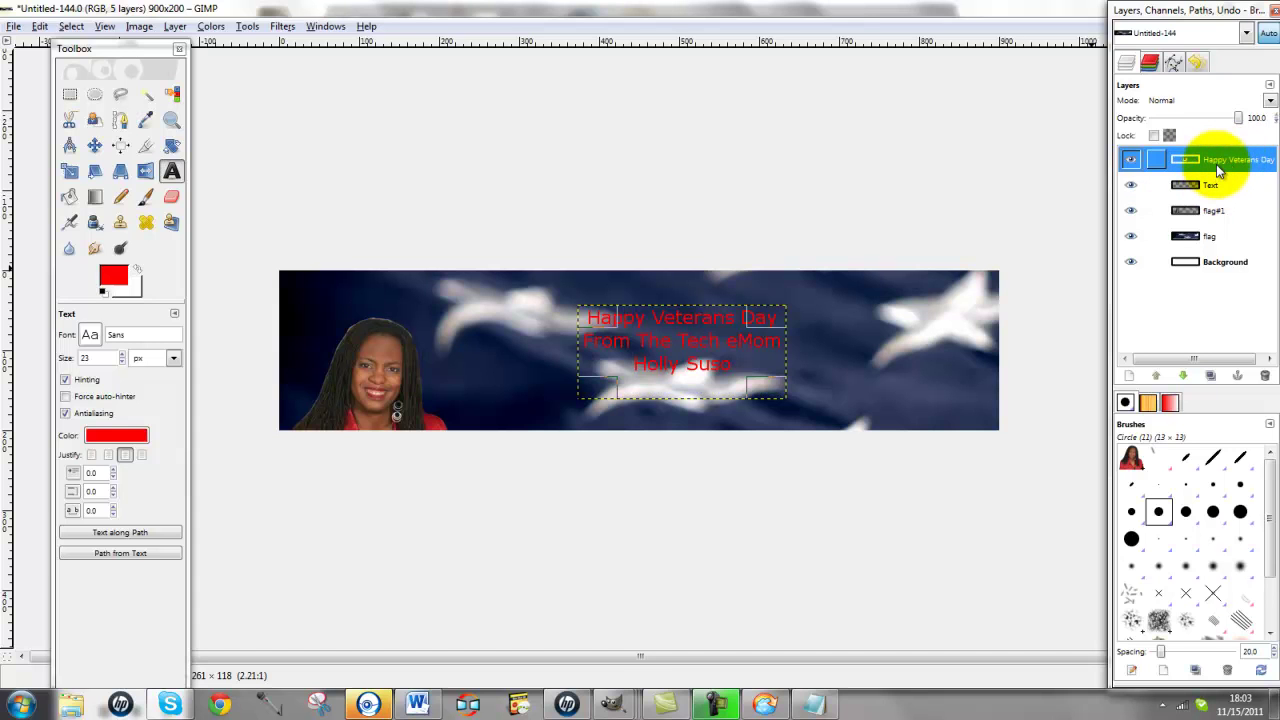
pyautogui.rightClick(1216, 164)
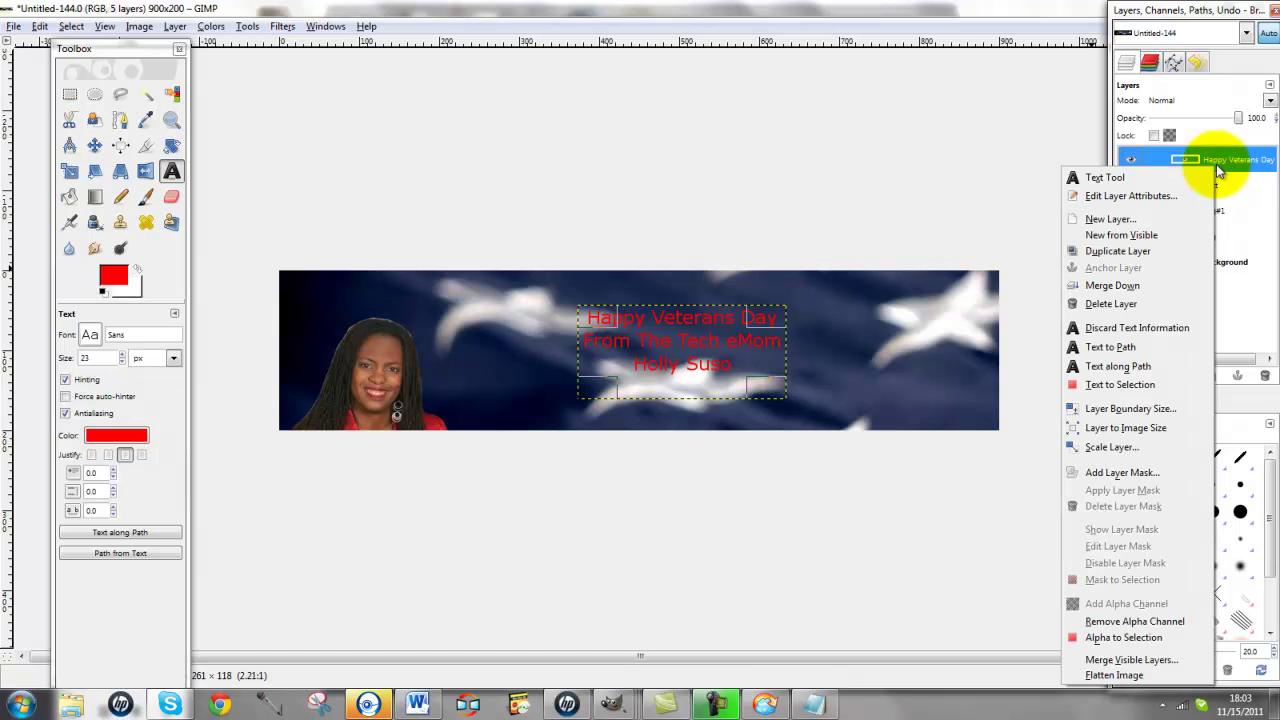
pyautogui.click(1136, 286)
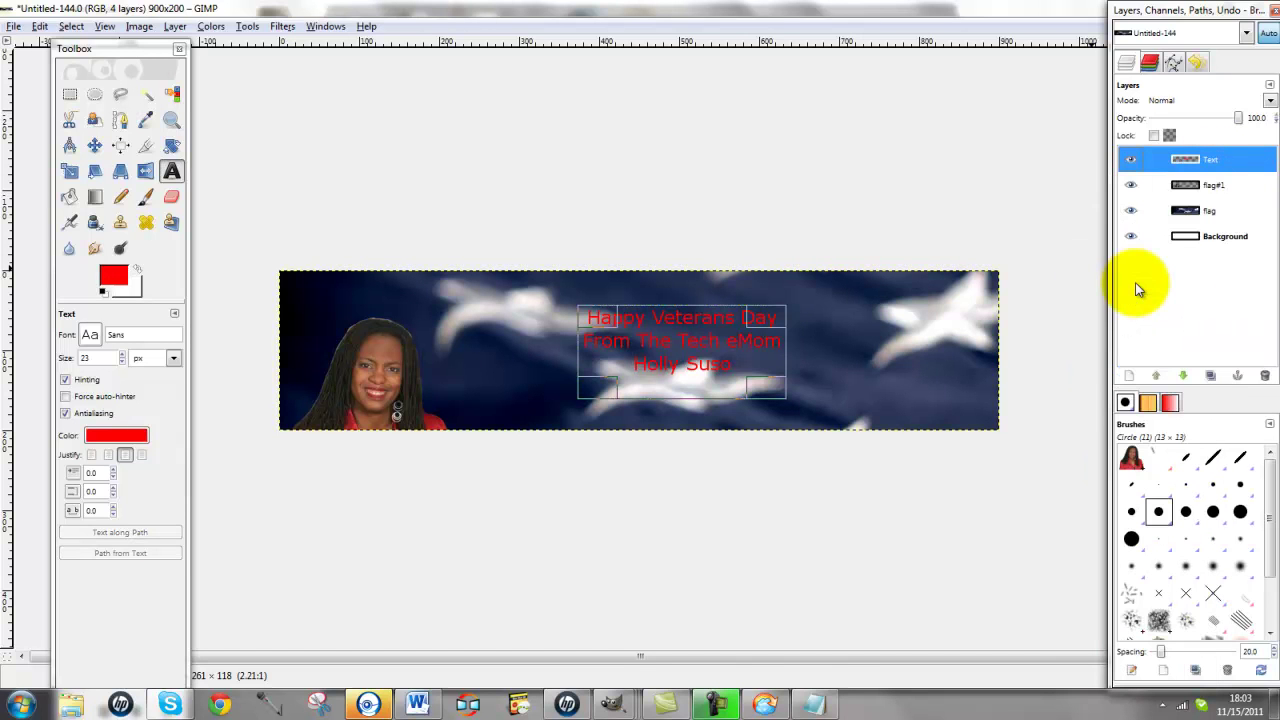
pyautogui.click(1214, 162)
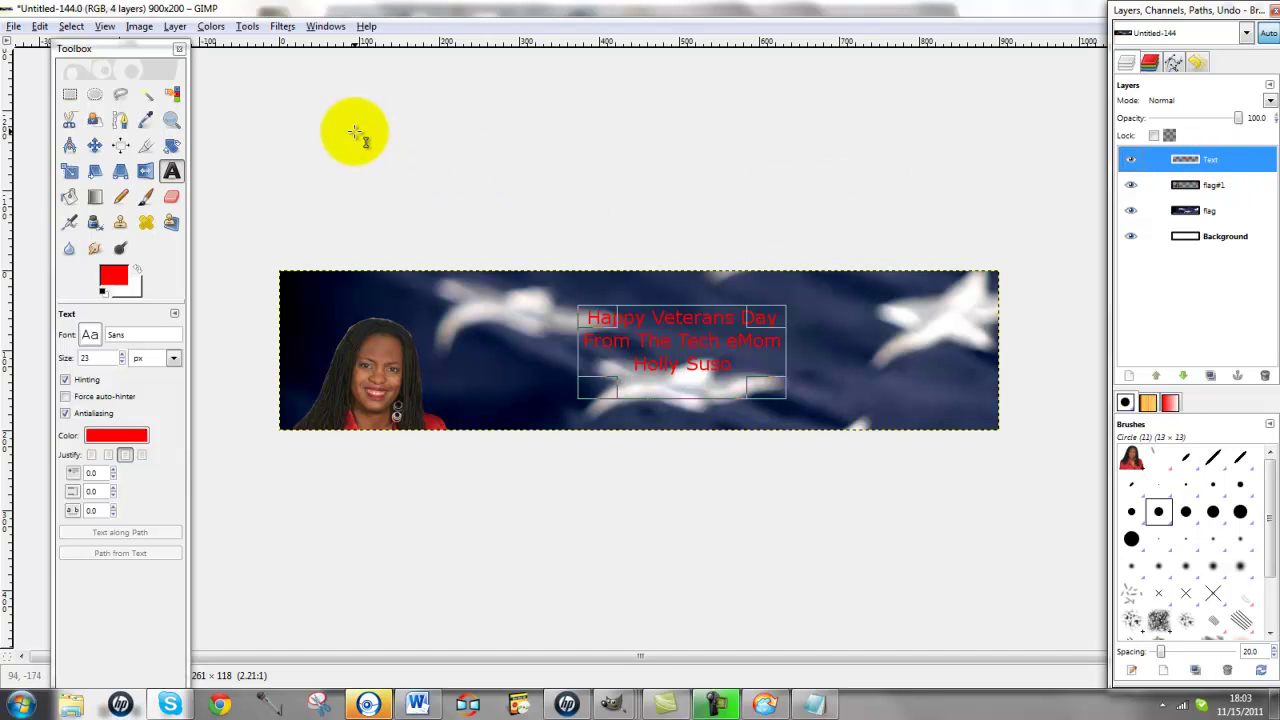
pyautogui.click(280, 28)
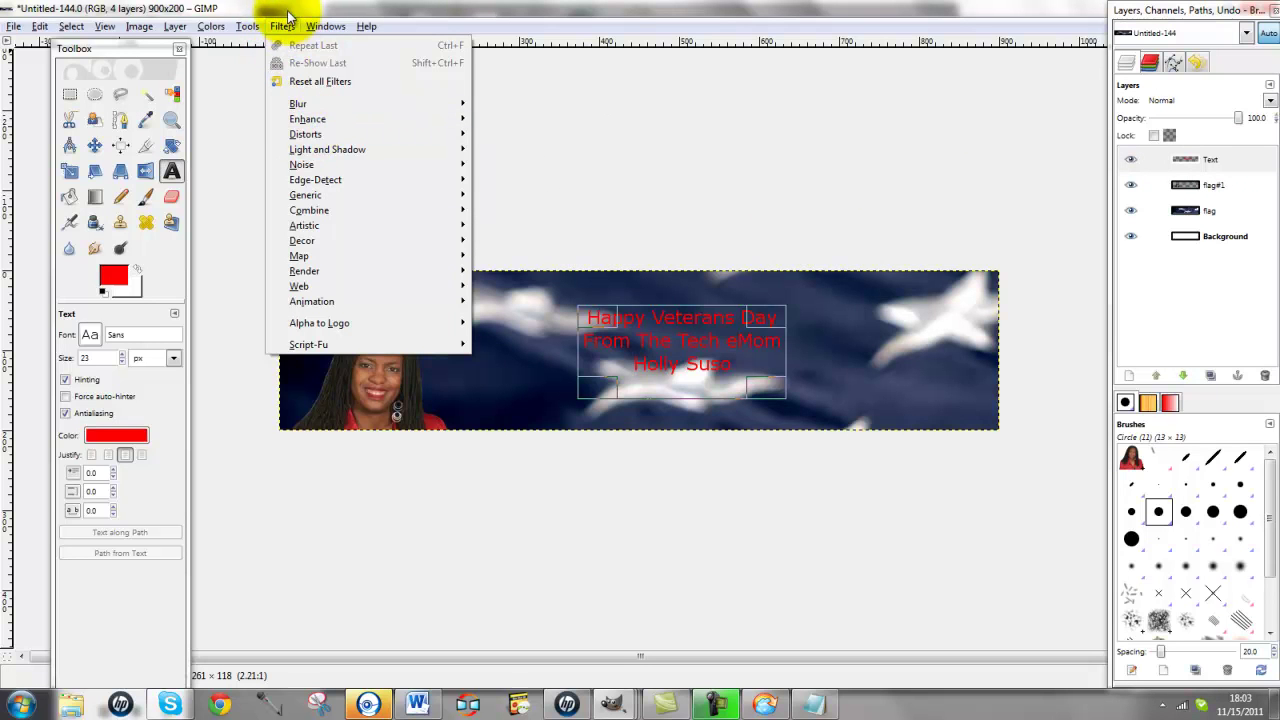
pyautogui.moveTo(304, 136)
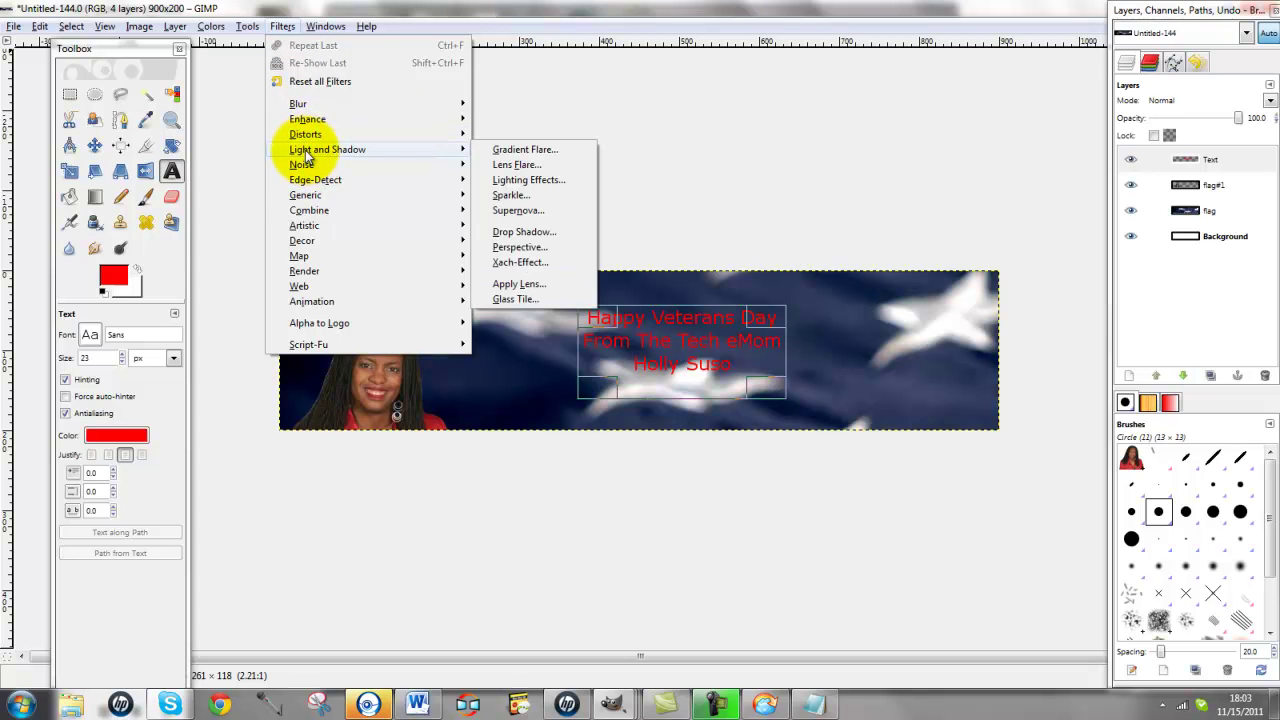
pyautogui.click(516, 233)
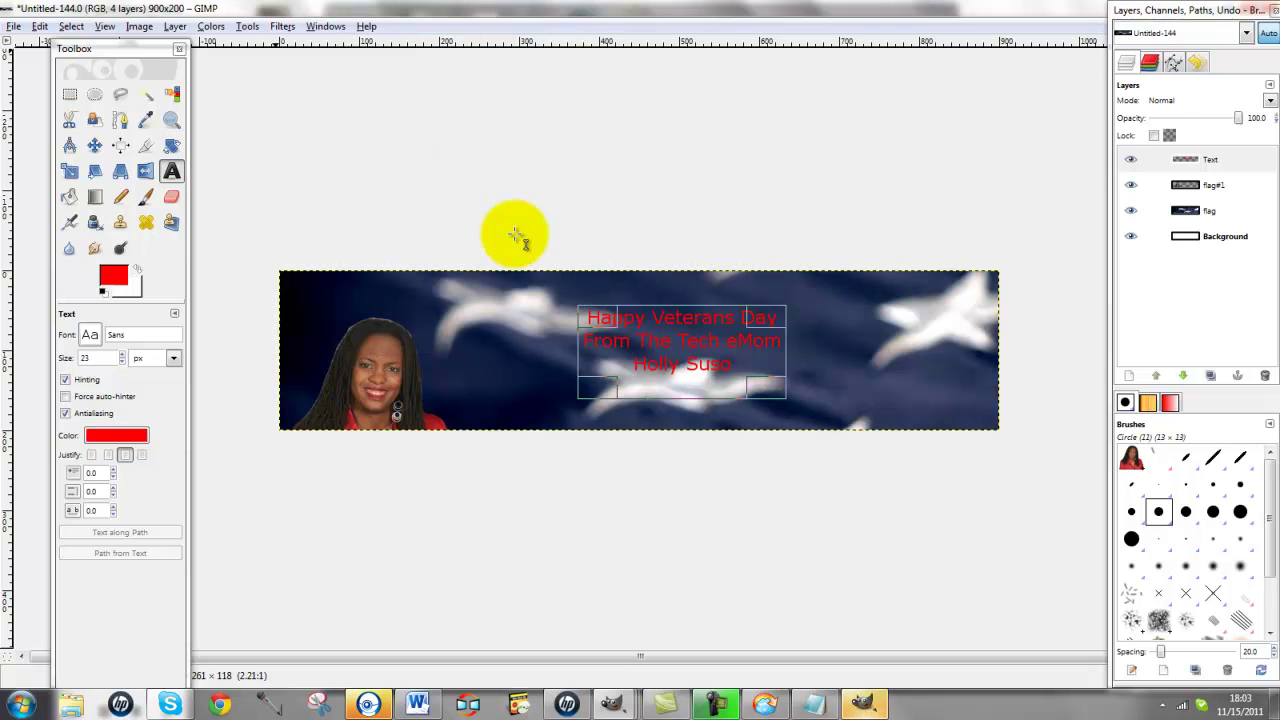
pyautogui.click(697, 363)
pyautogui.press('Tab')
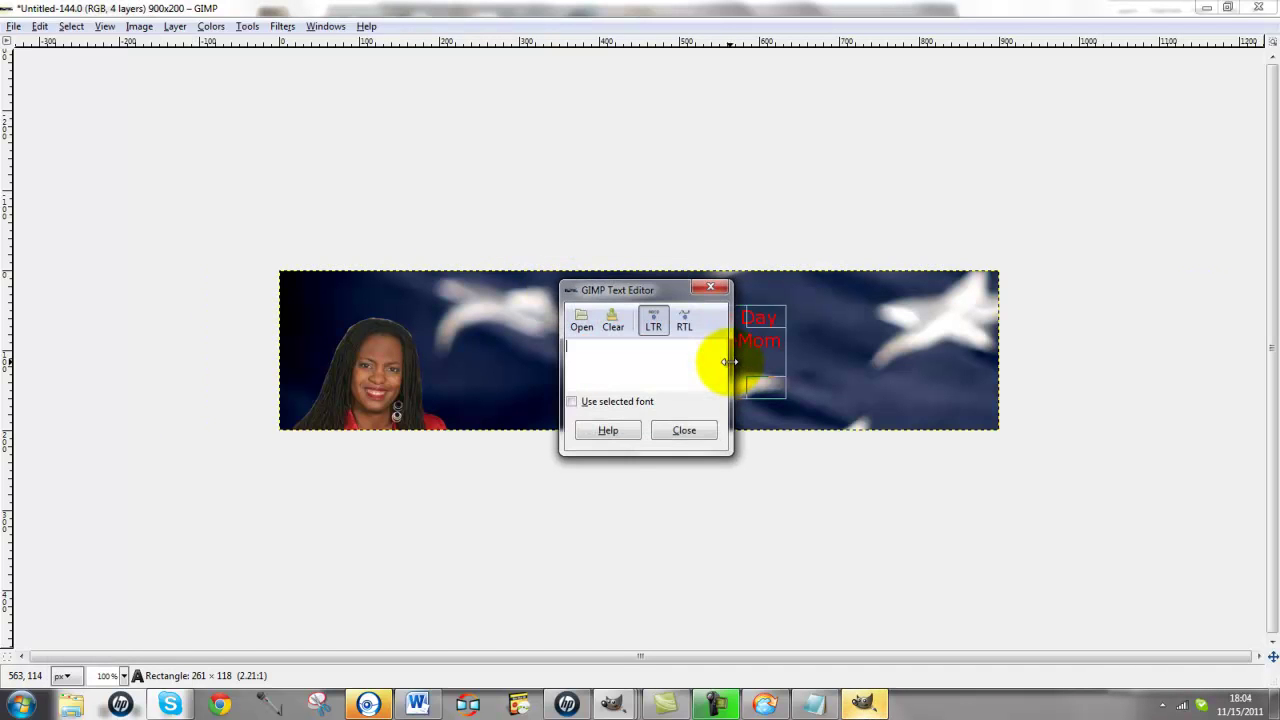
pyautogui.click(684, 430)
pyautogui.press('Tab')
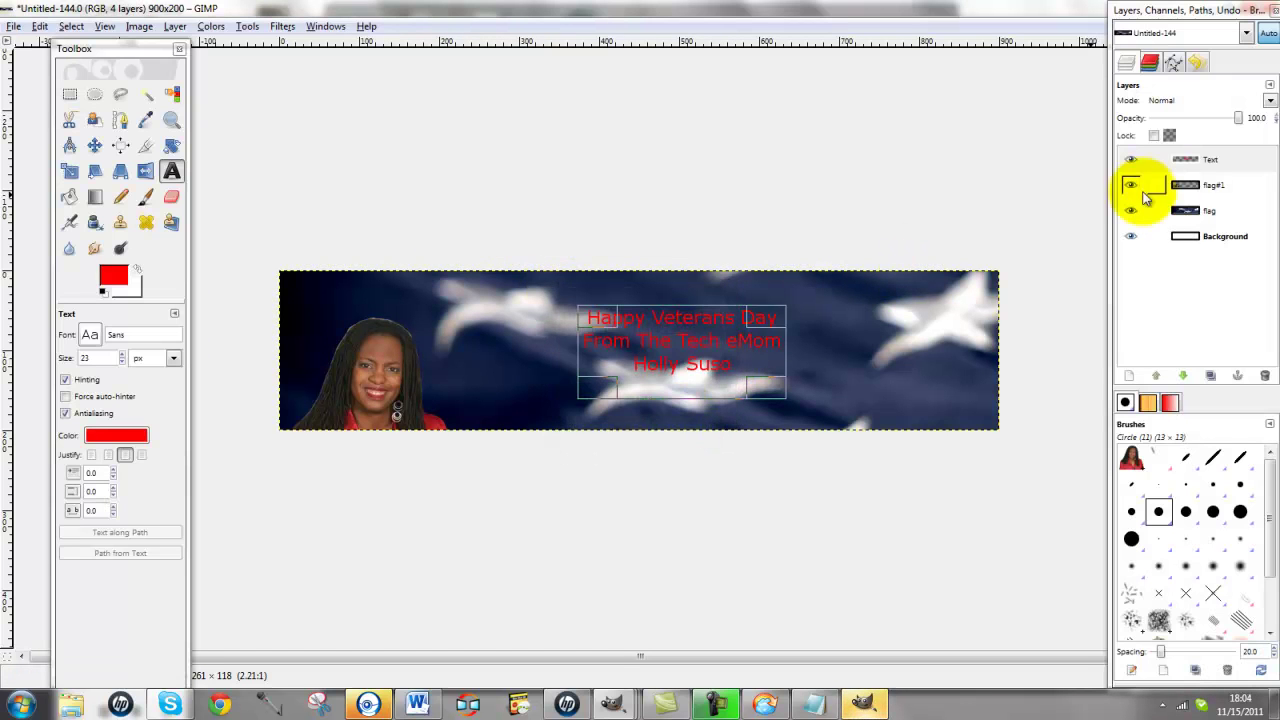
pyautogui.click(1246, 159)
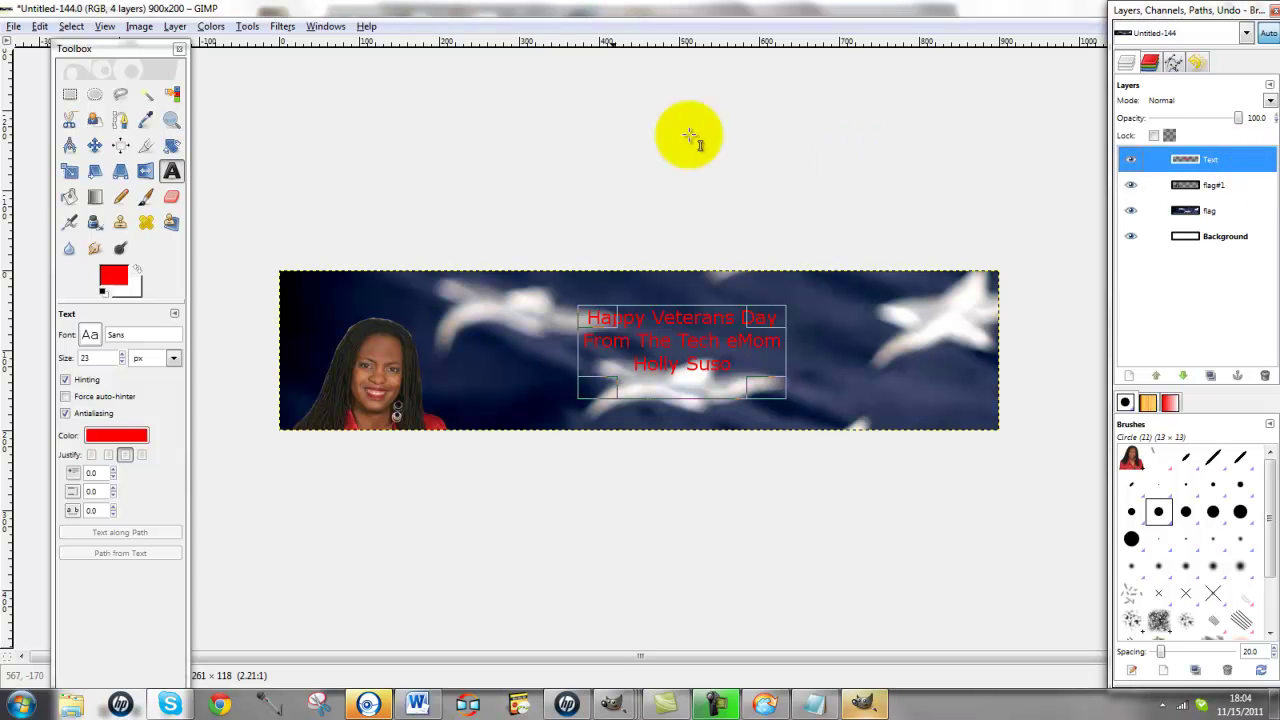
pyautogui.click(283, 26)
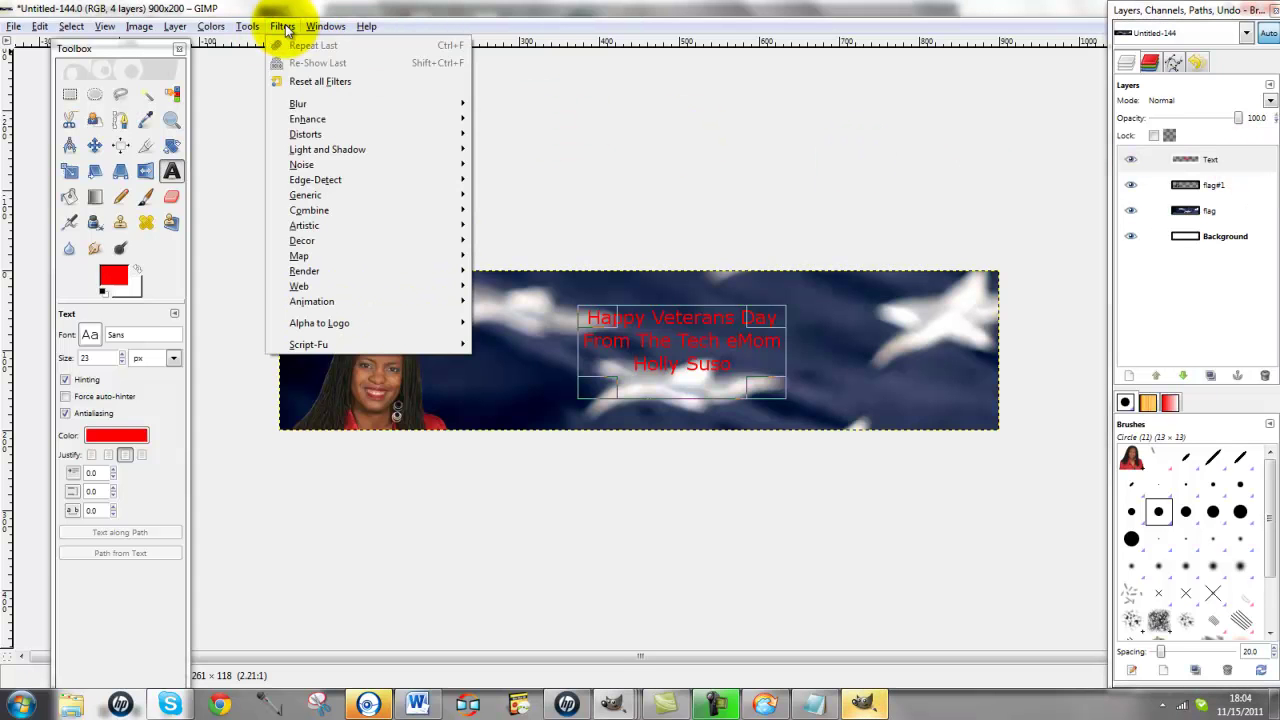
pyautogui.moveTo(313, 152)
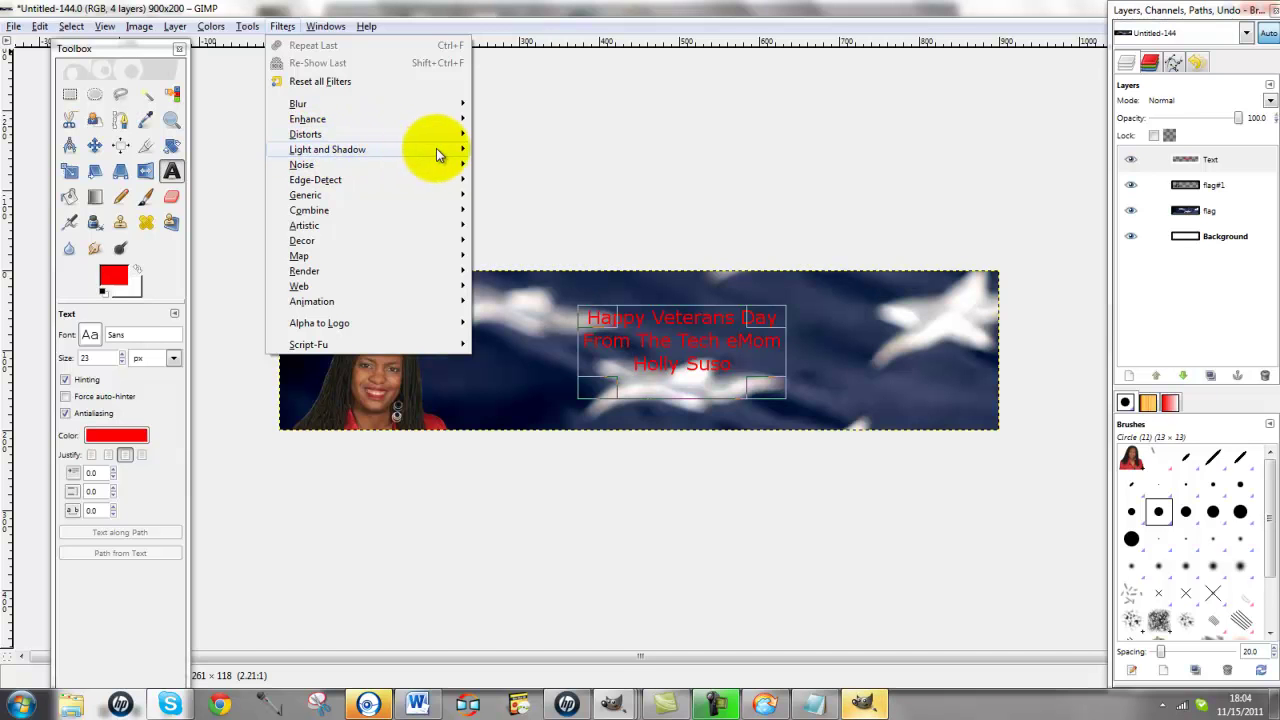
pyautogui.moveTo(462, 150)
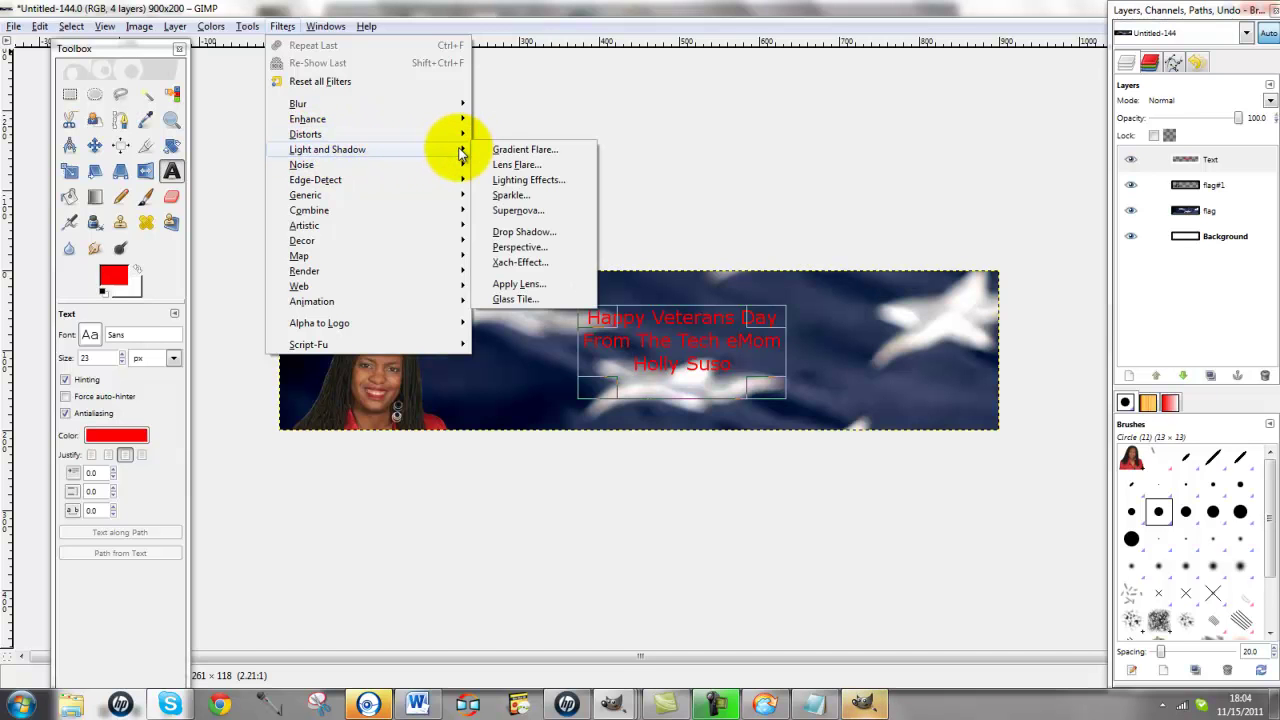
pyautogui.click(516, 233)
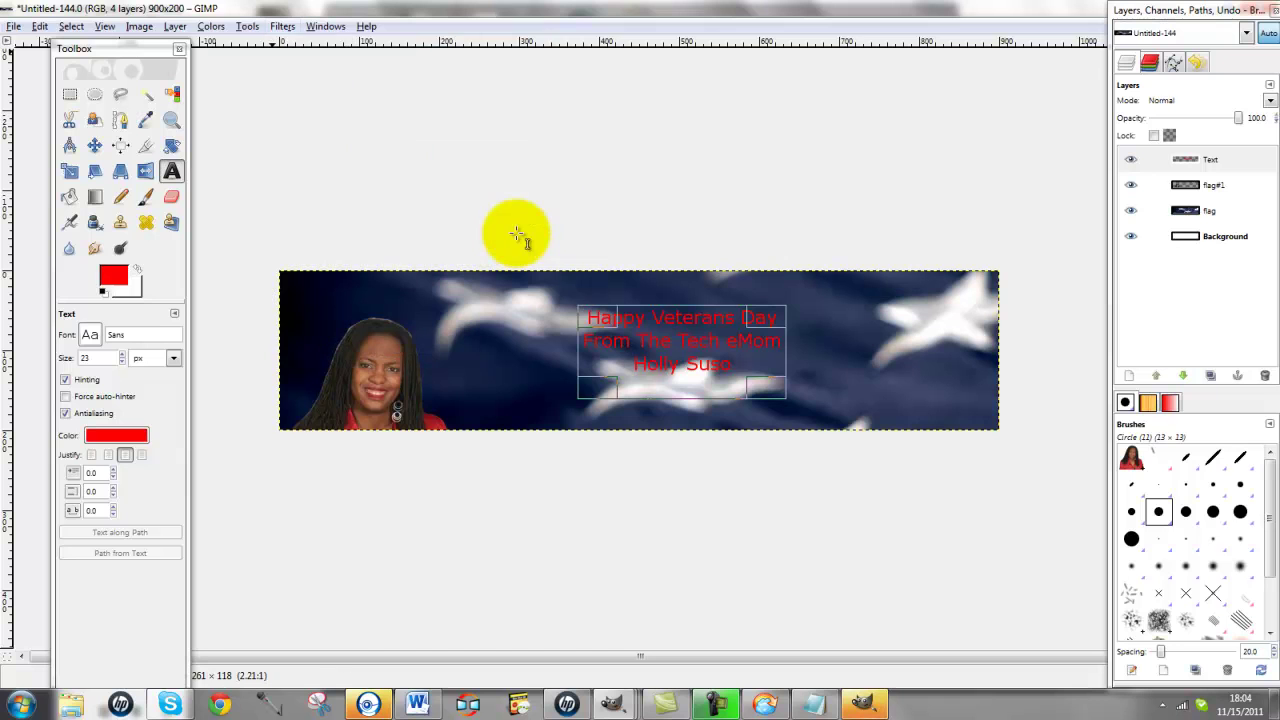
pyautogui.press('Tab')
pyautogui.click(714, 364)
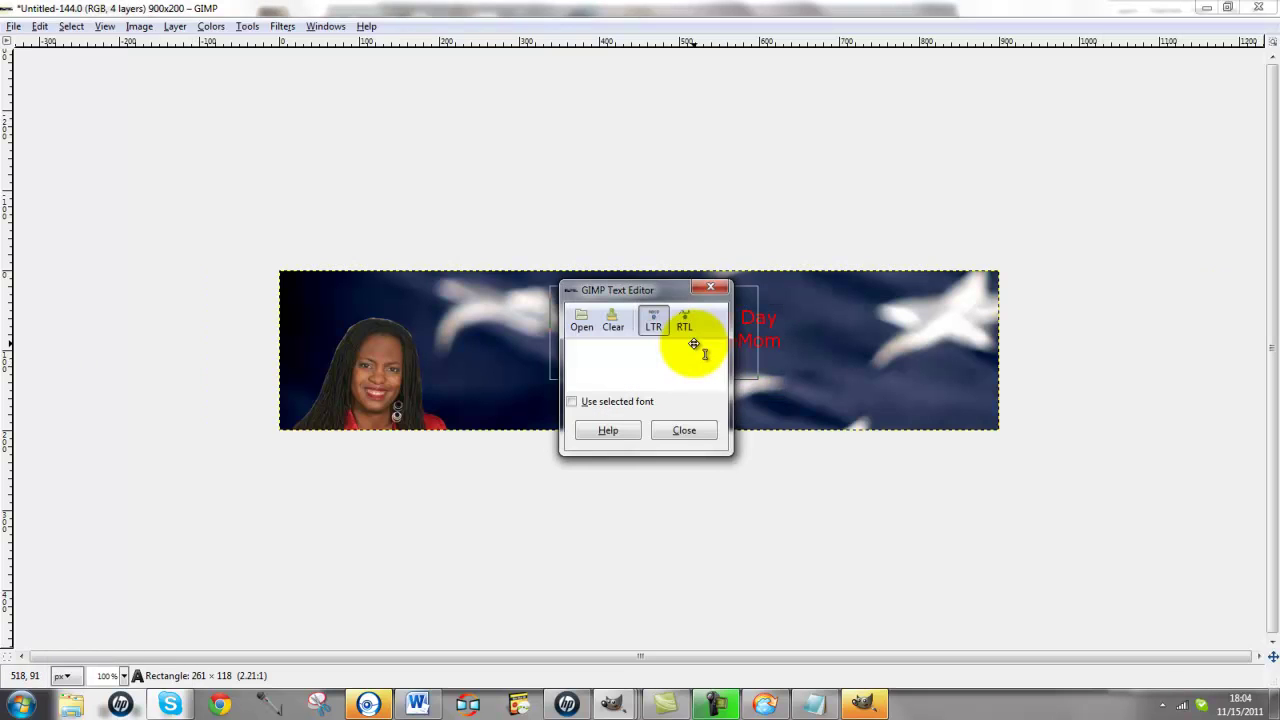
pyautogui.press('Tab')
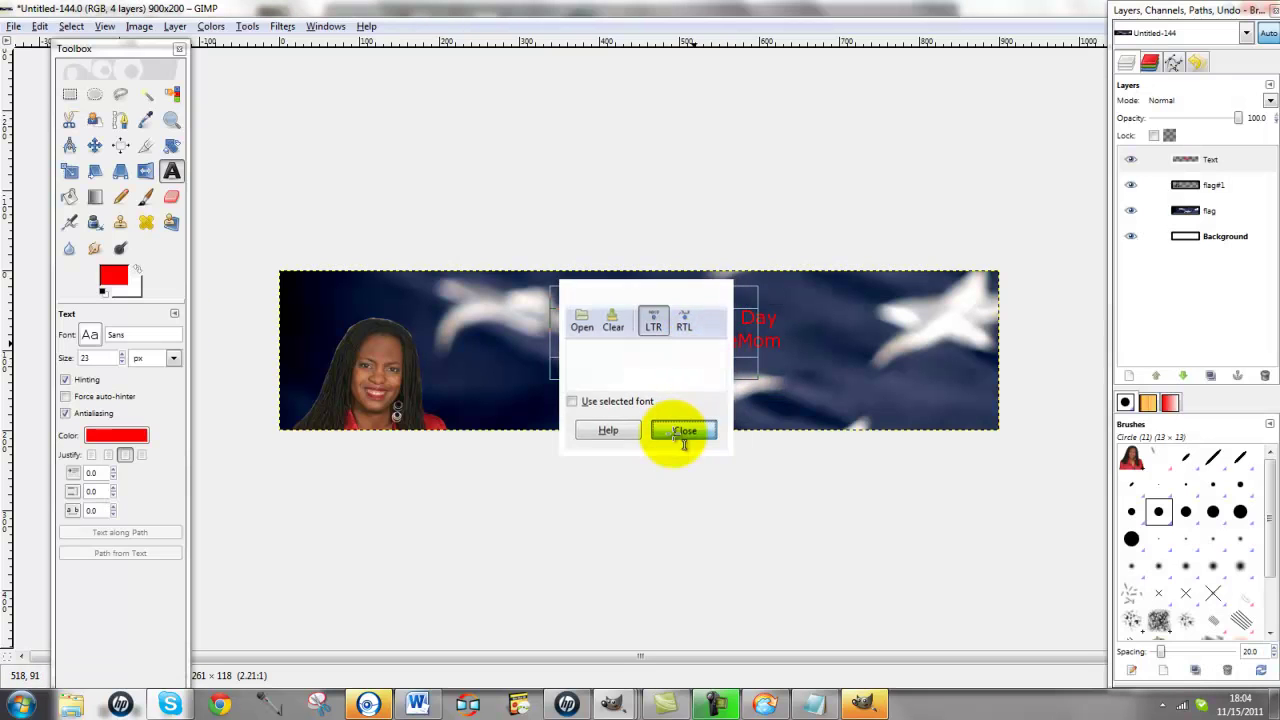
pyautogui.click(673, 434)
# Run Filters > Light and Shadow > Drop Shadow on the greeting, dismissing the warning.
pyautogui.rightClick(678, 346)
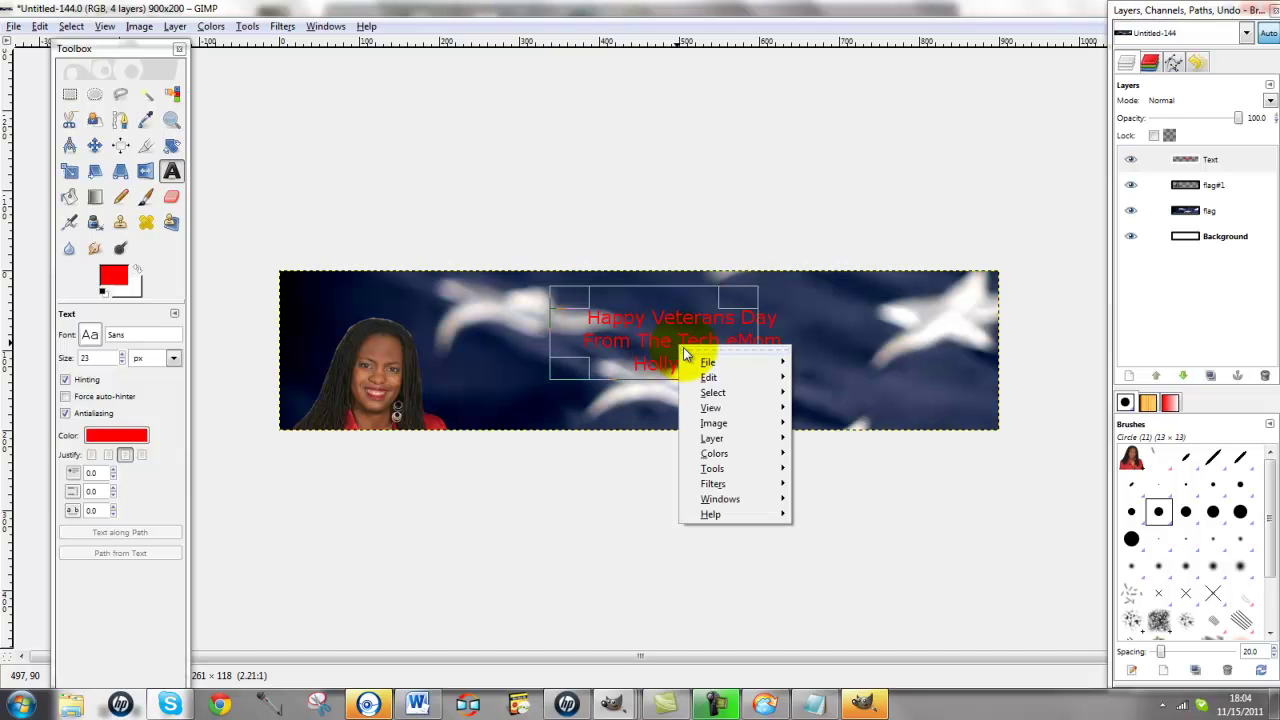
pyautogui.moveTo(713, 444)
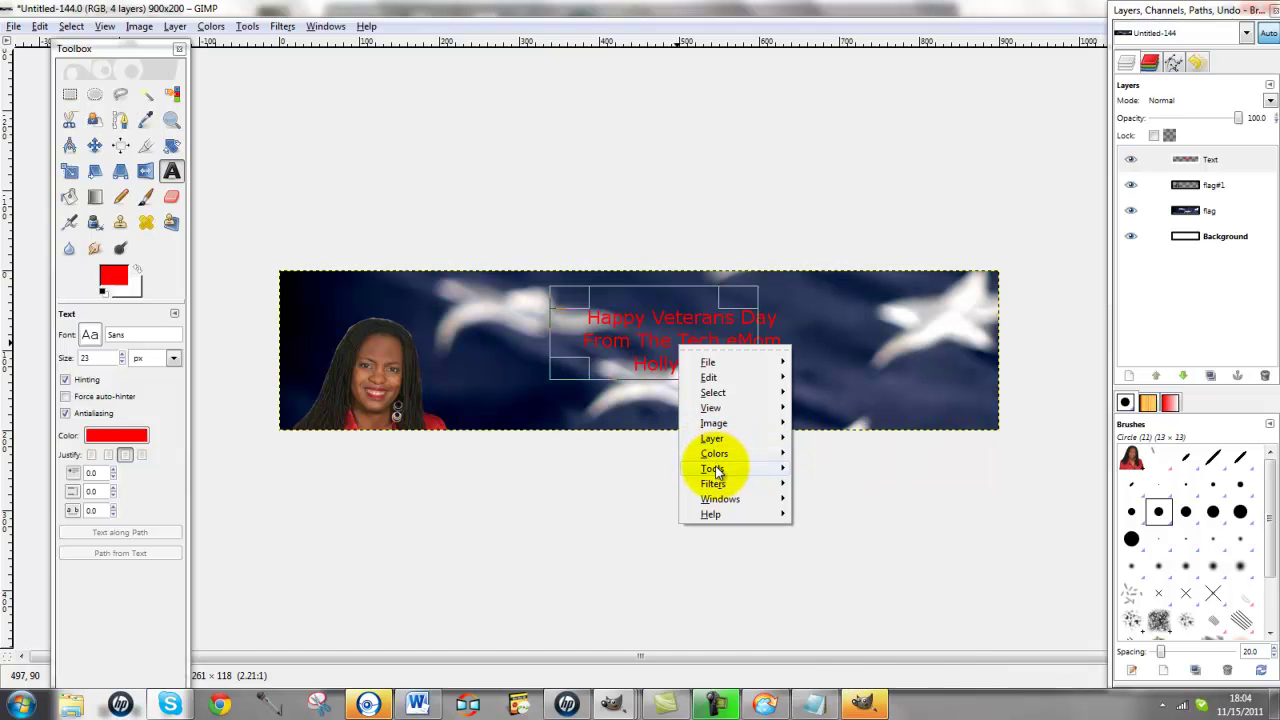
pyautogui.moveTo(716, 470)
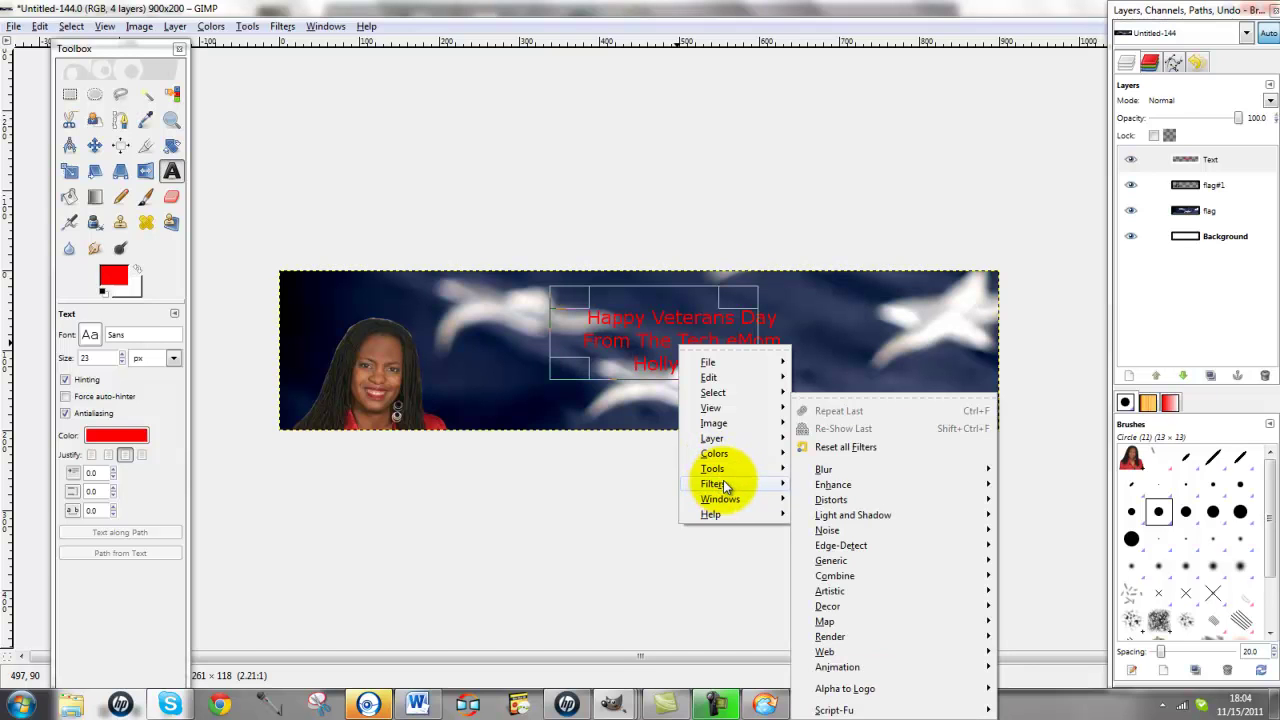
pyautogui.moveTo(838, 478)
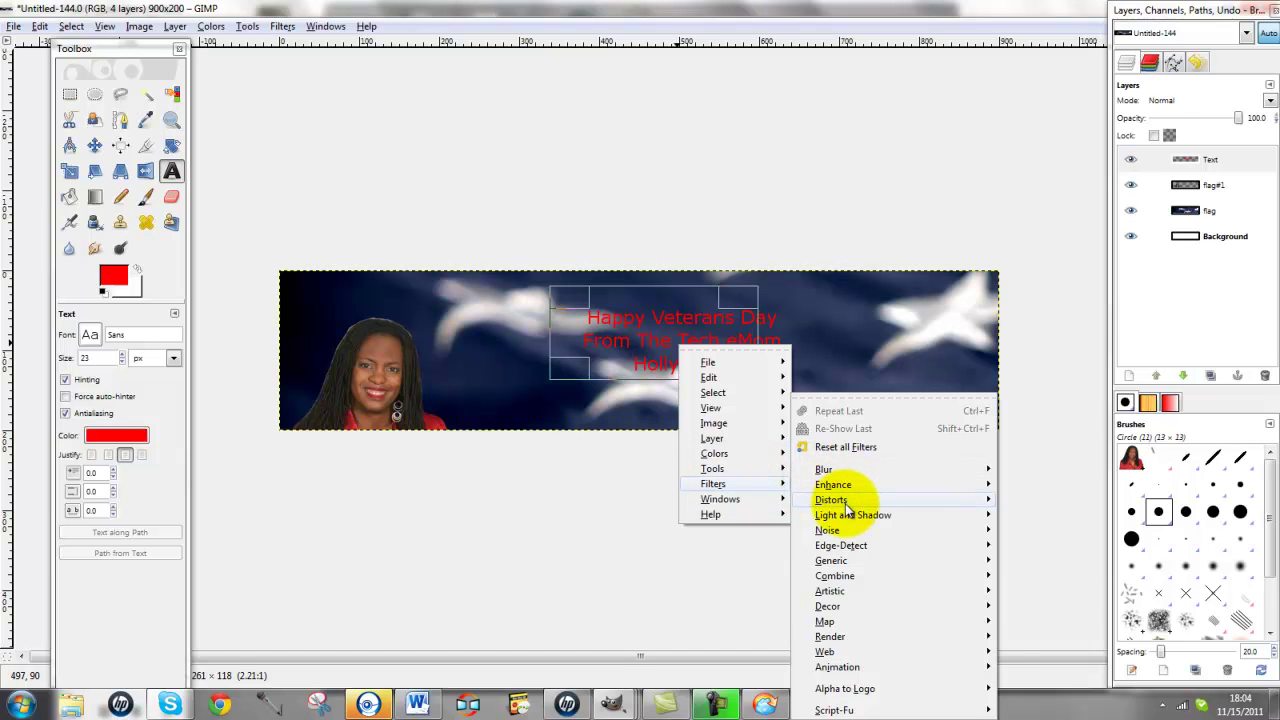
pyautogui.moveTo(833, 517)
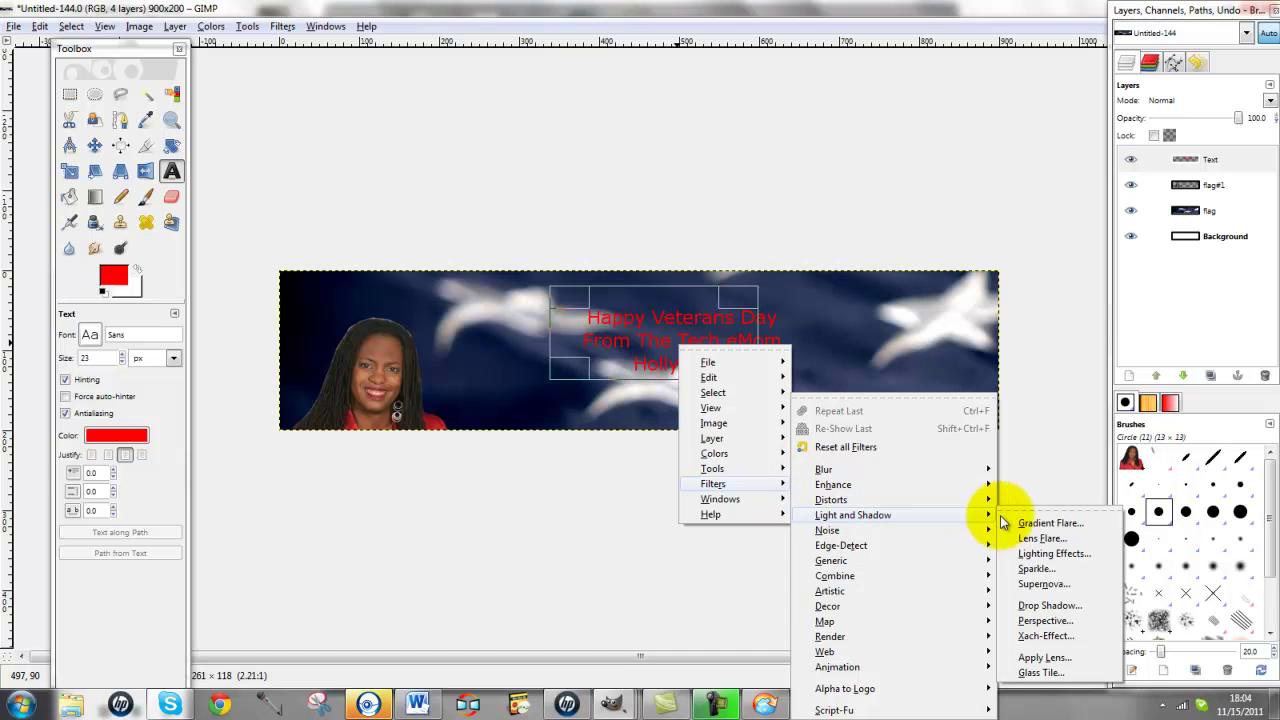
pyautogui.click(1040, 606)
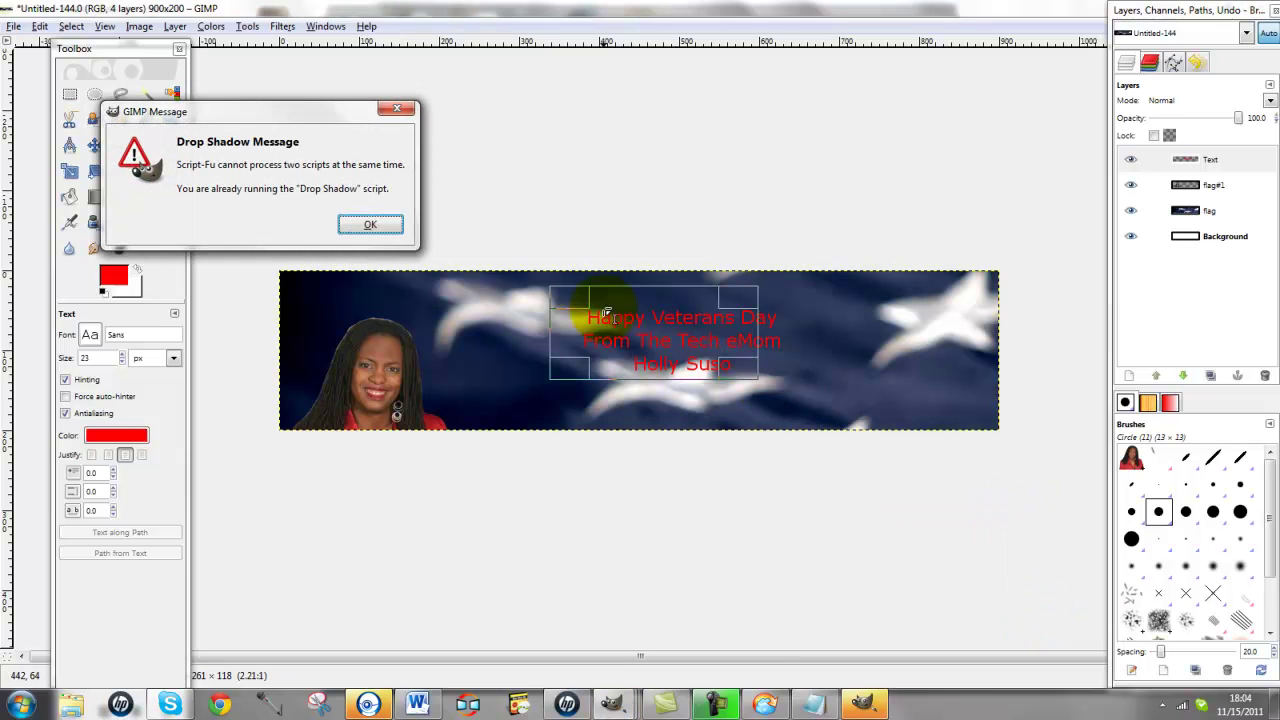
pyautogui.click(385, 225)
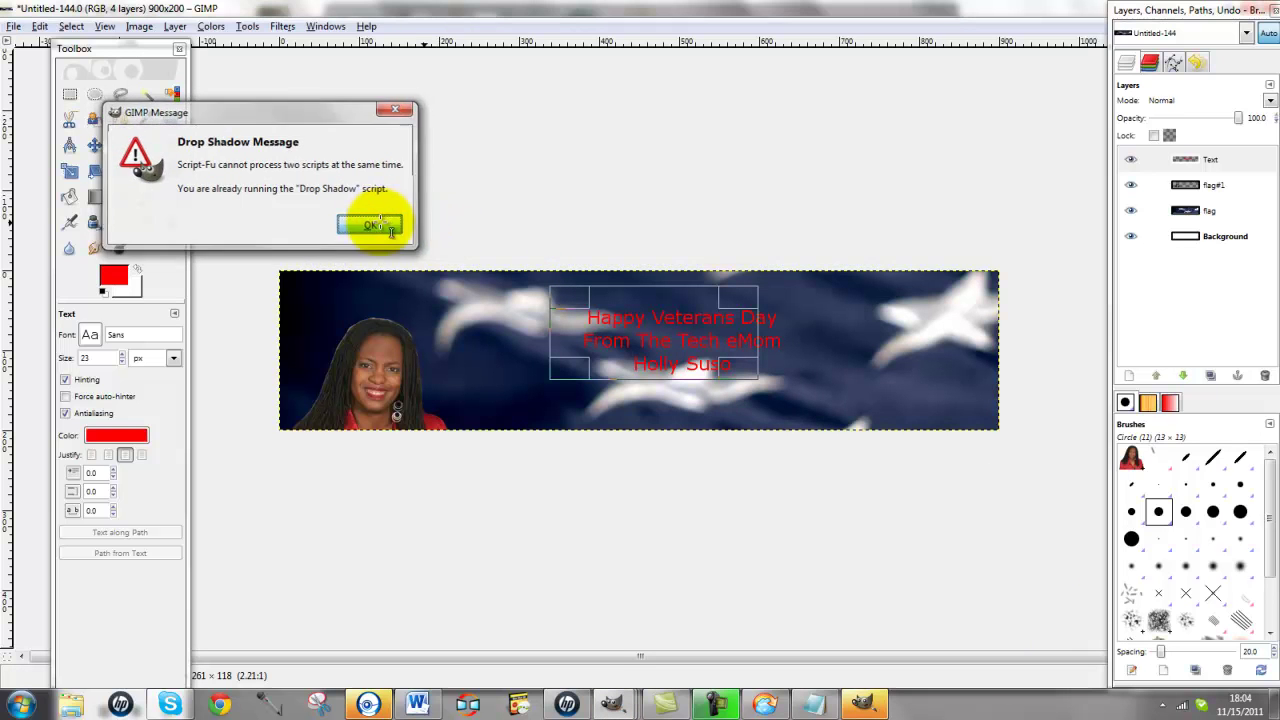
pyautogui.click(860, 700)
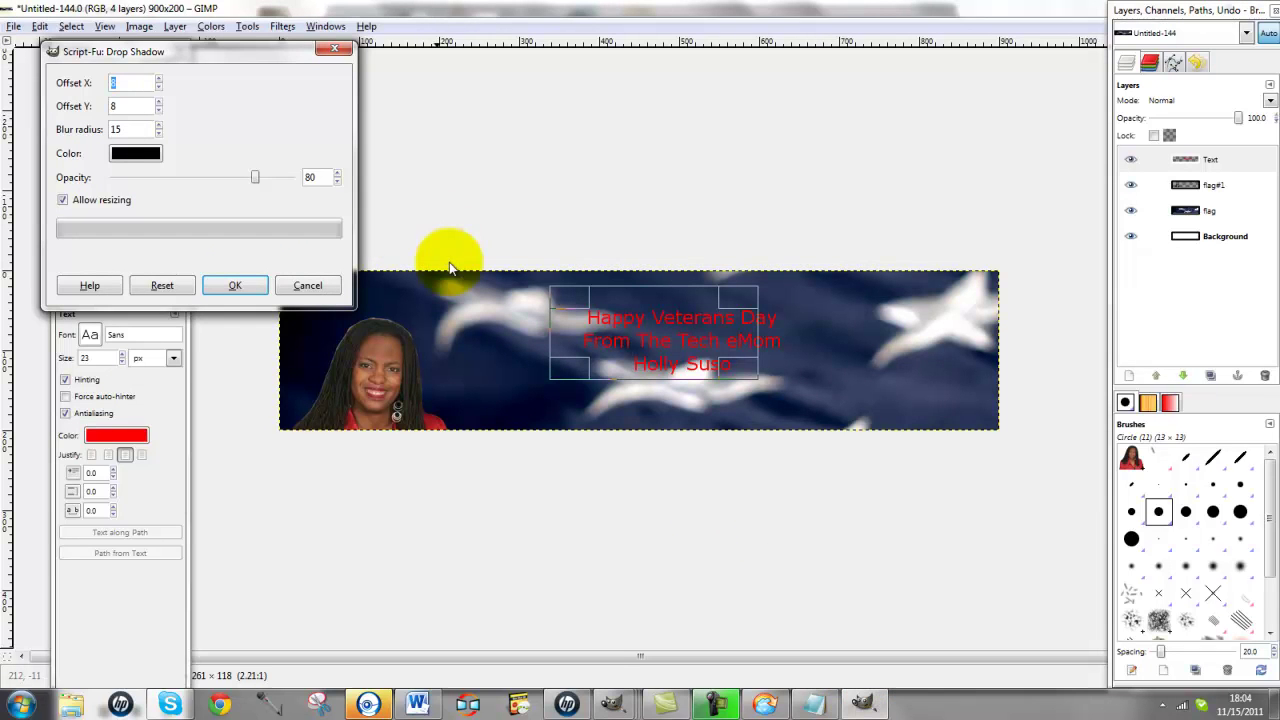
# Change the drop shadow colour from black to pure white (ffffff).
pyautogui.moveTo(180, 51); pyautogui.dragTo(348, 57)
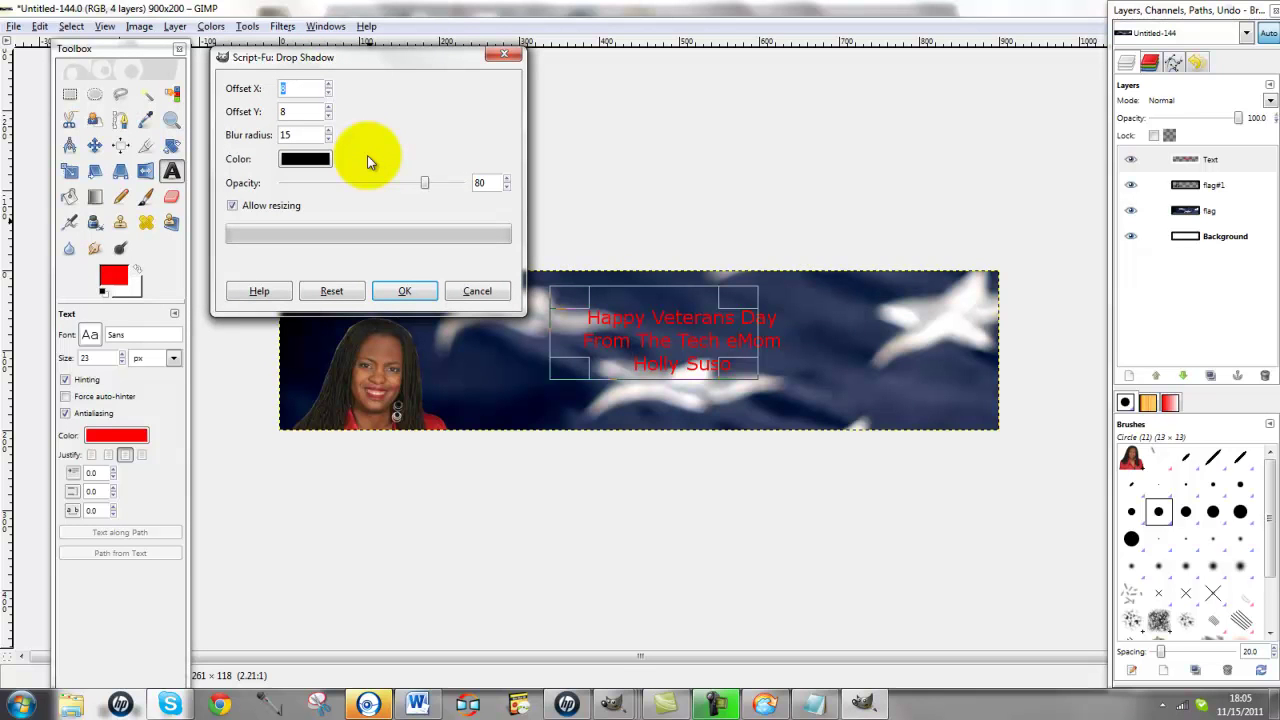
pyautogui.click(306, 162)
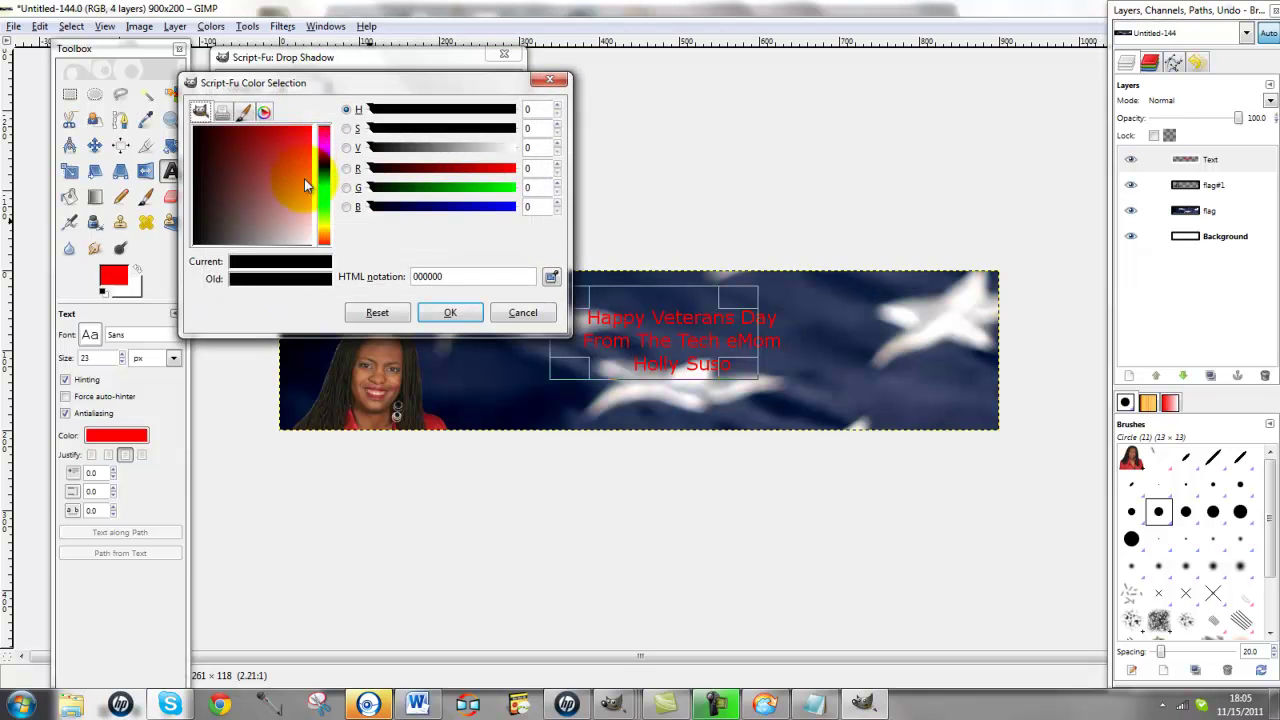
pyautogui.click(313, 246)
pyautogui.moveTo(313, 246); pyautogui.dragTo(316, 256)
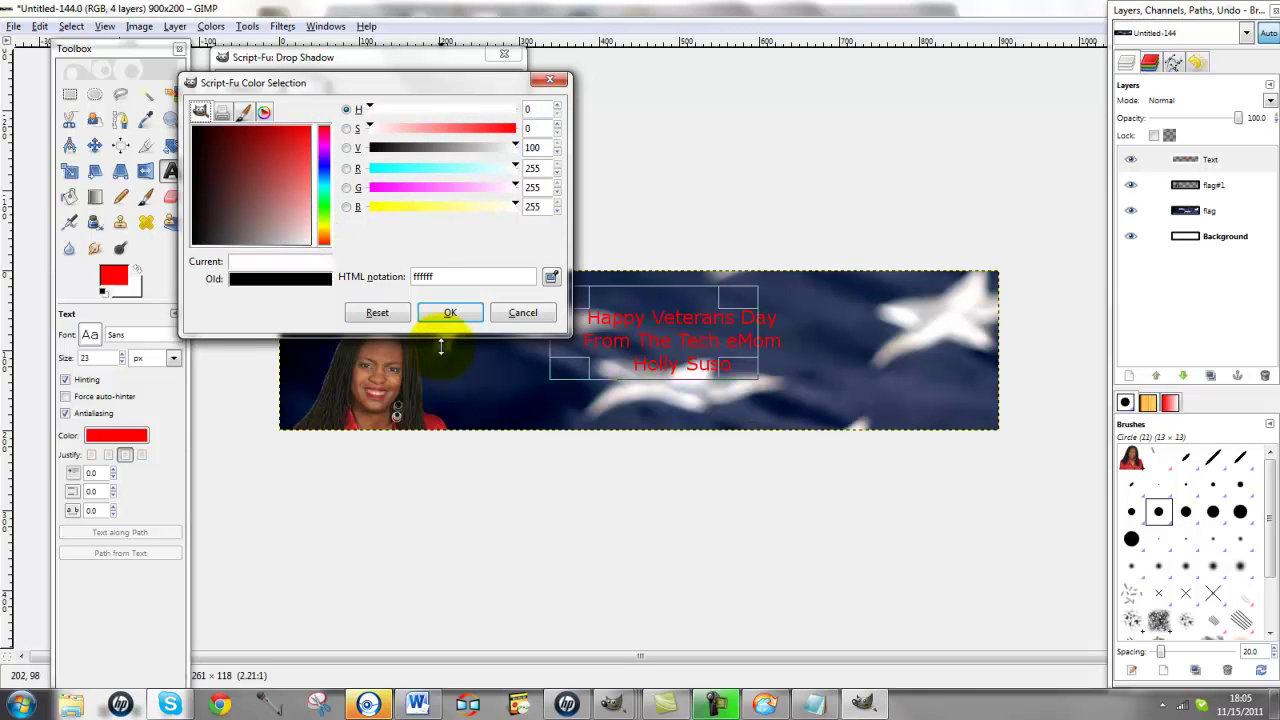
pyautogui.click(448, 311)
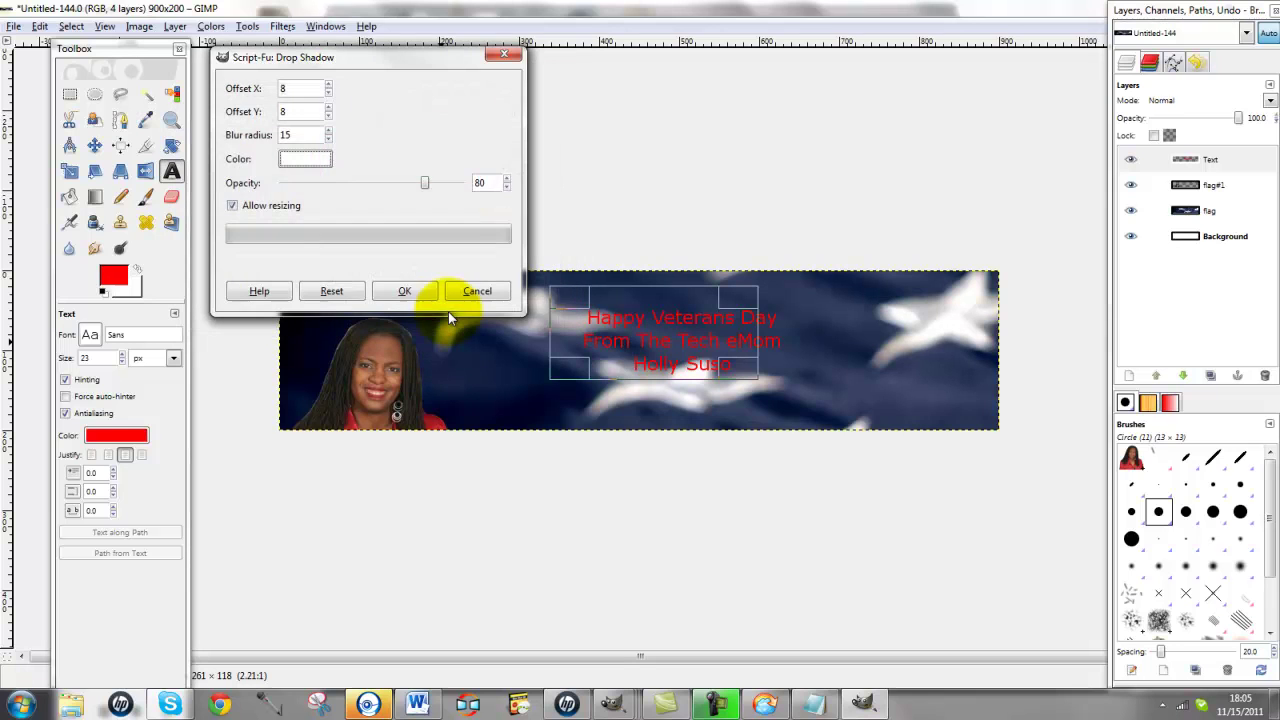
# Set the drop shadow blur radius from 15 to 5 and apply it.
pyautogui.click(289, 88)
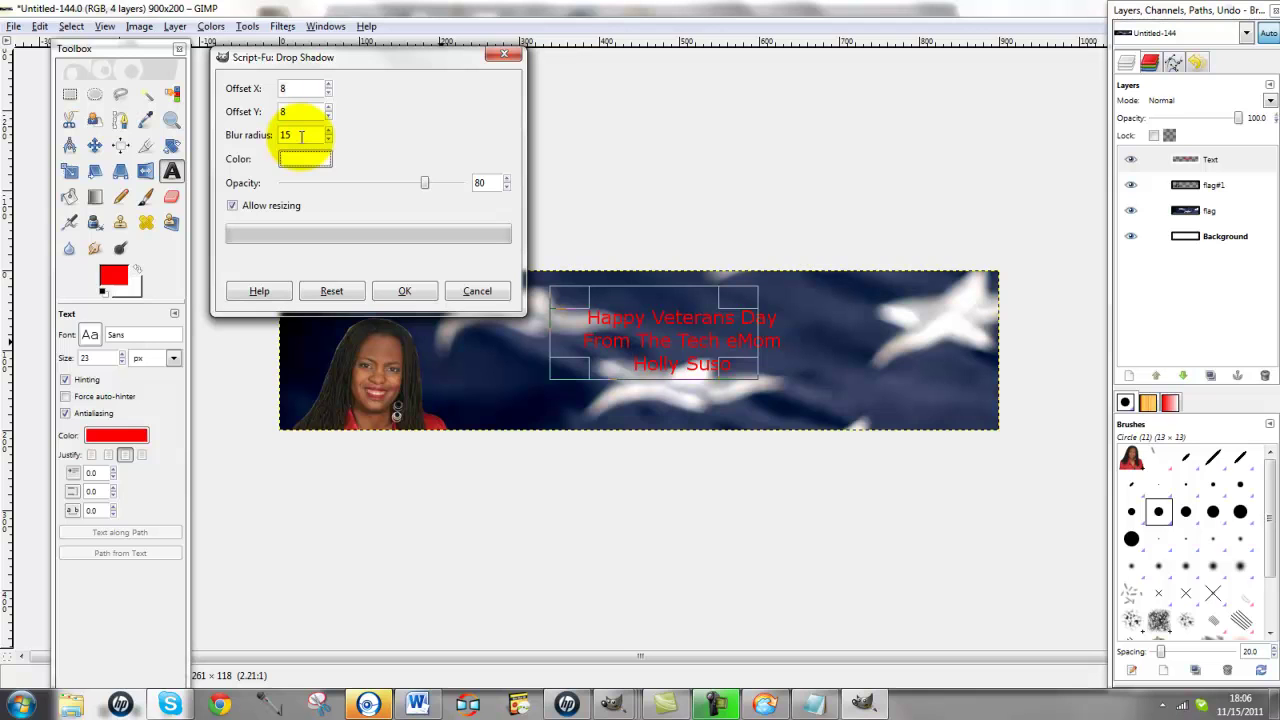
pyautogui.doubleClick(301, 135)
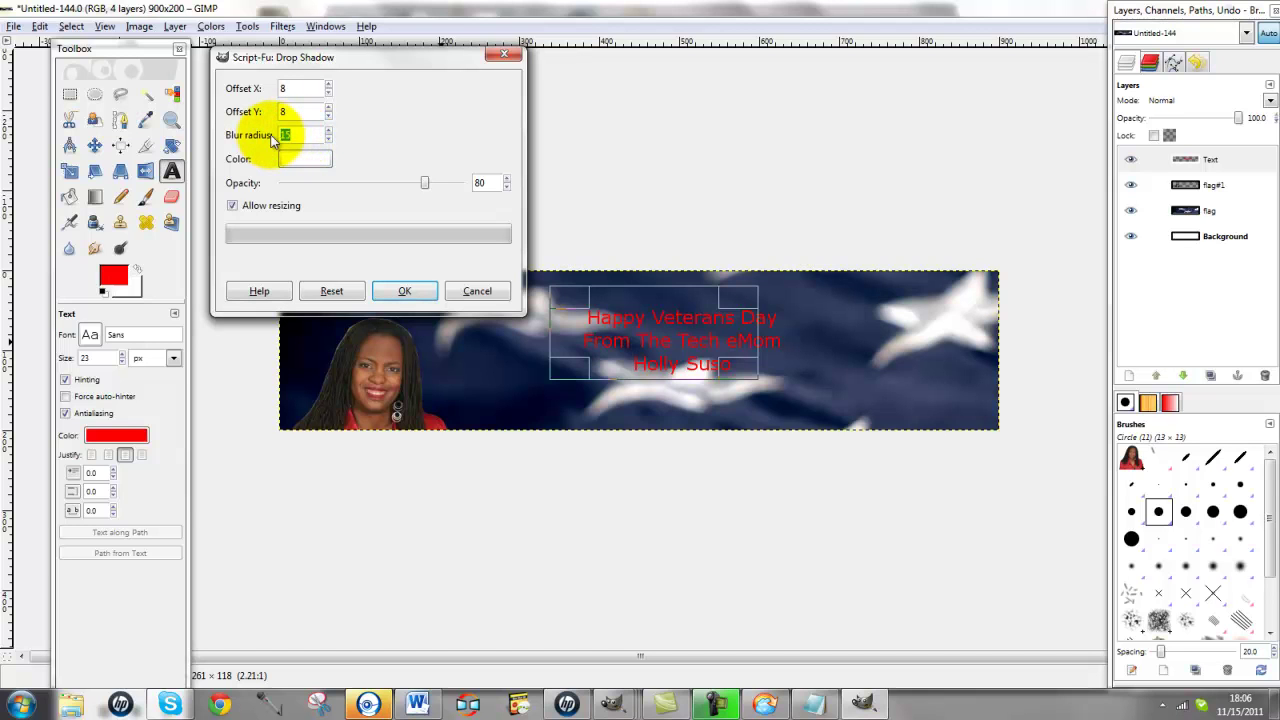
pyautogui.write('5')
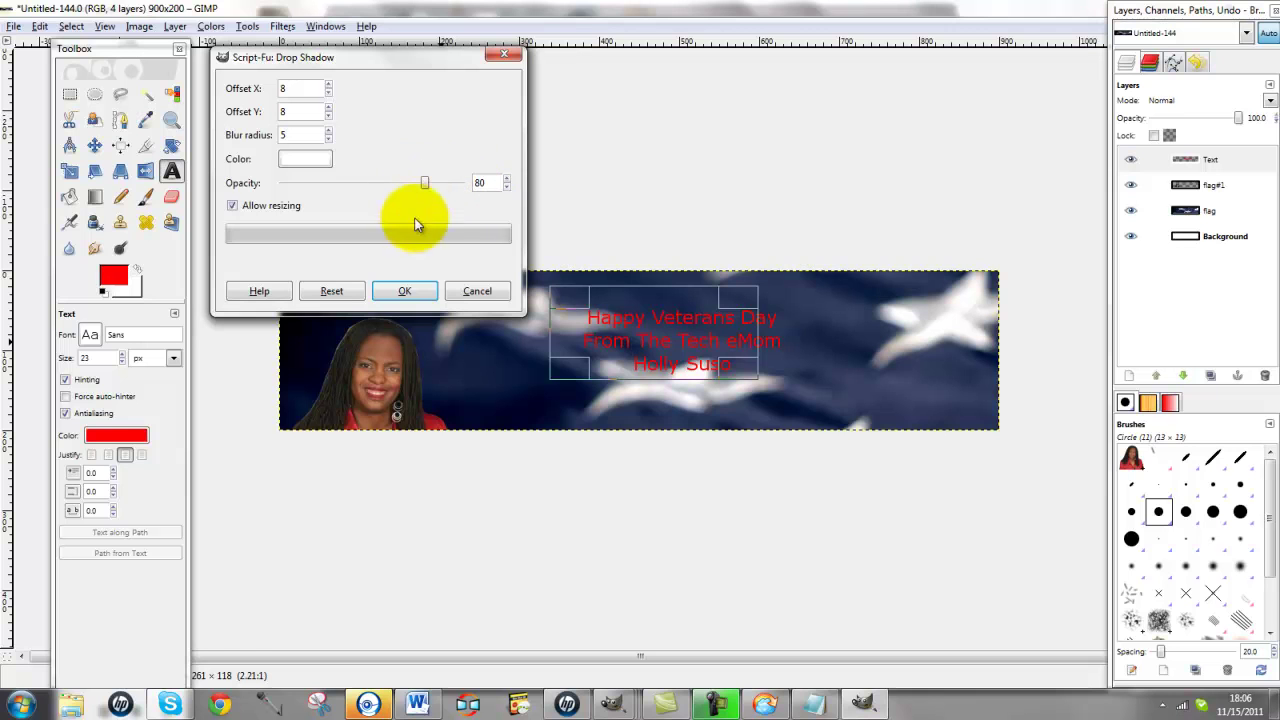
pyautogui.click(404, 291)
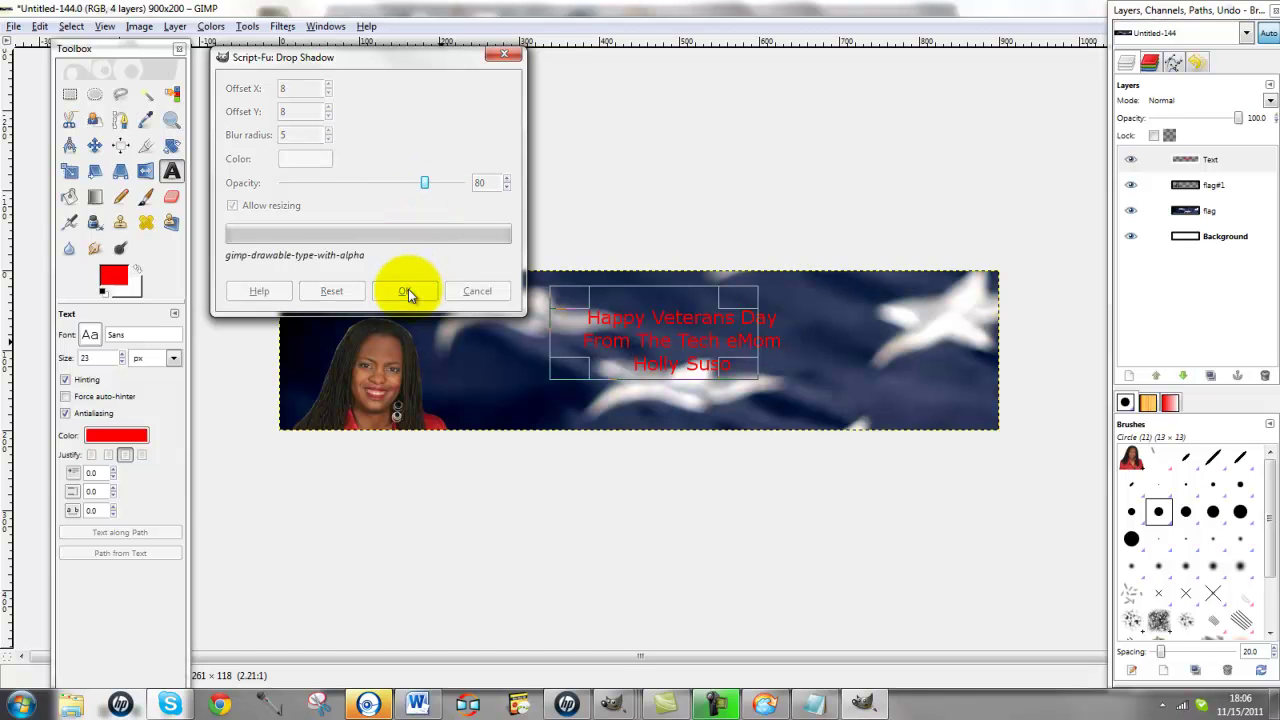
# Rerun Drop Shadow with the same white settings, creating a Drop Shadow#1 layer.
pyautogui.hotkey('ctrl', 'shift', 'f')
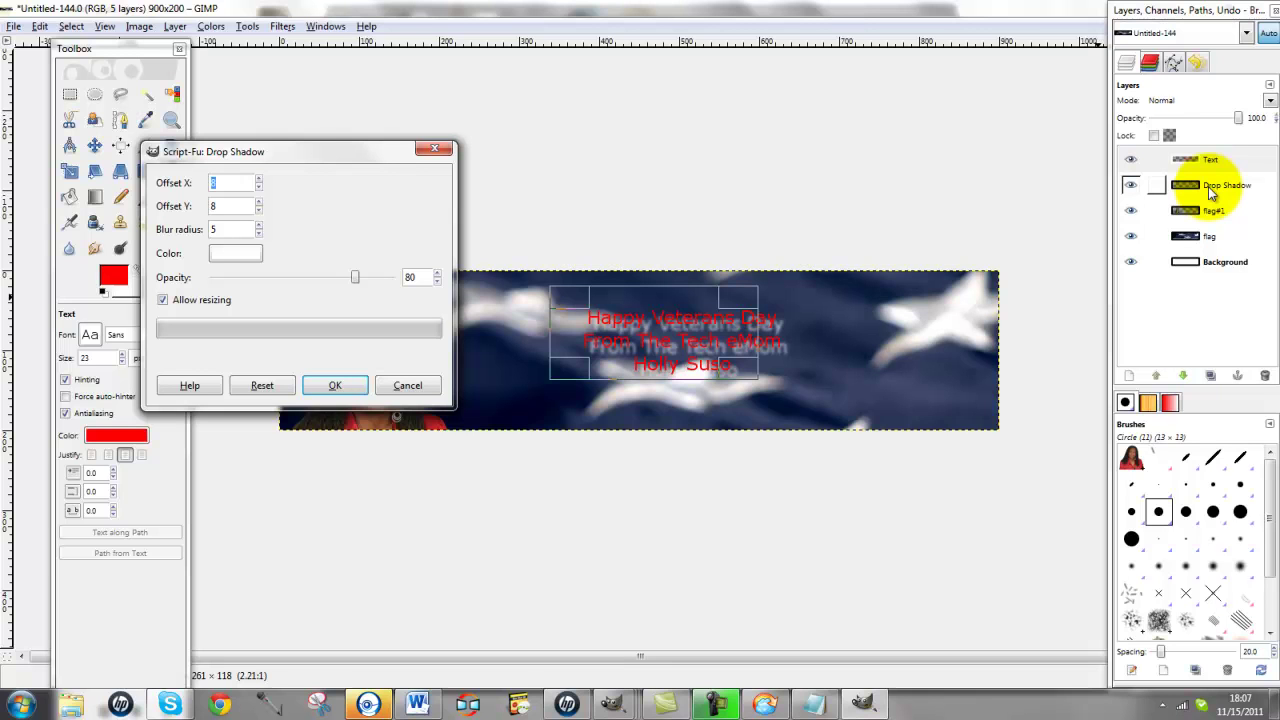
pyautogui.click(336, 387)
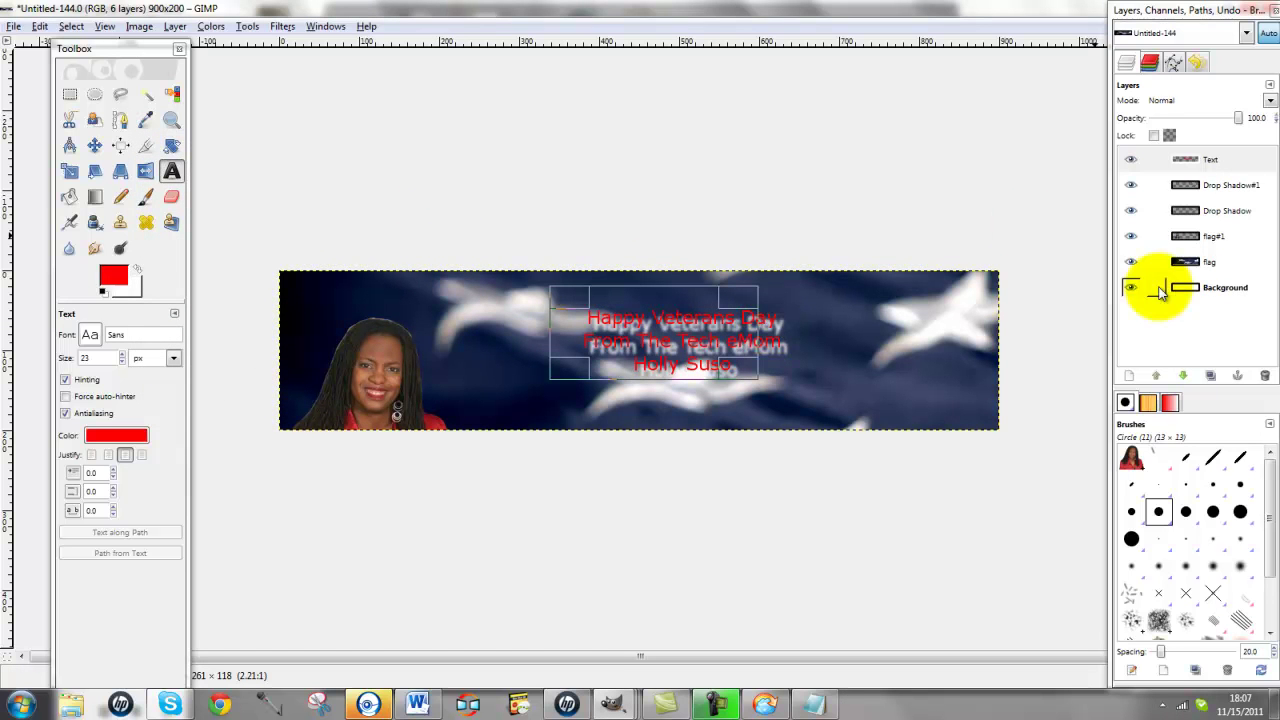
# Hide the first Drop Shadow layer.
pyautogui.click(1217, 212)
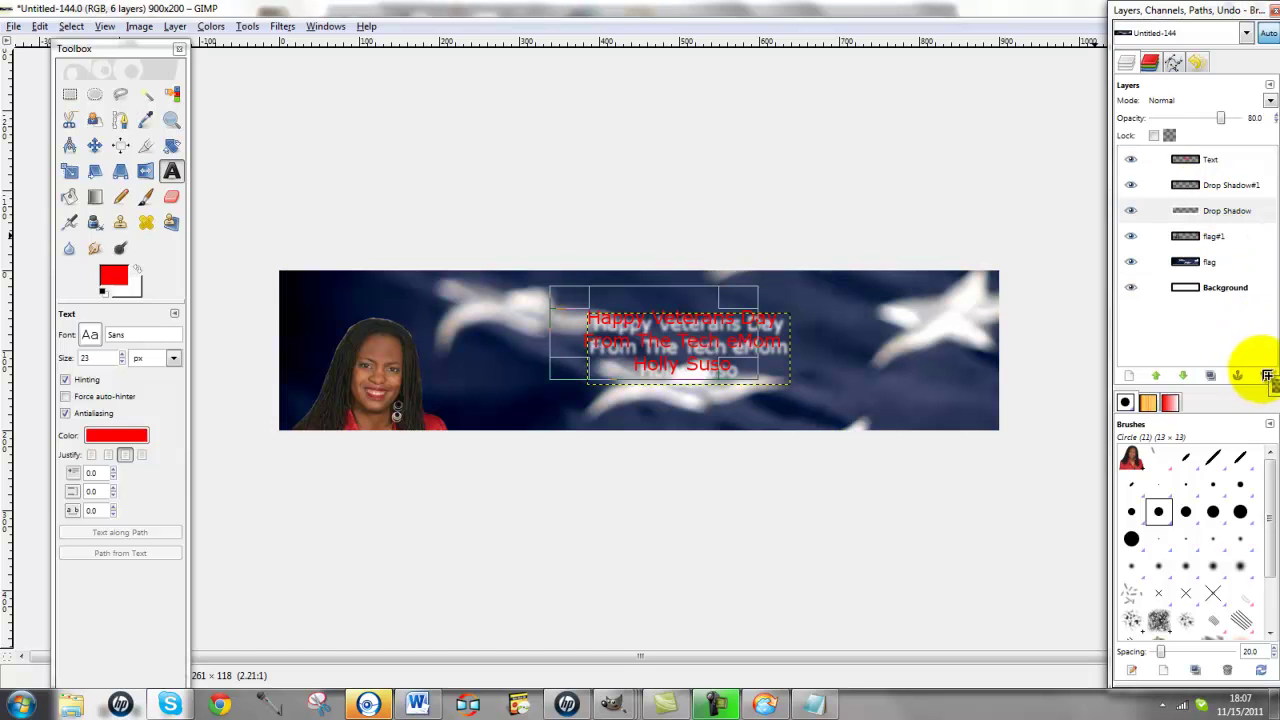
pyautogui.click(1265, 376)
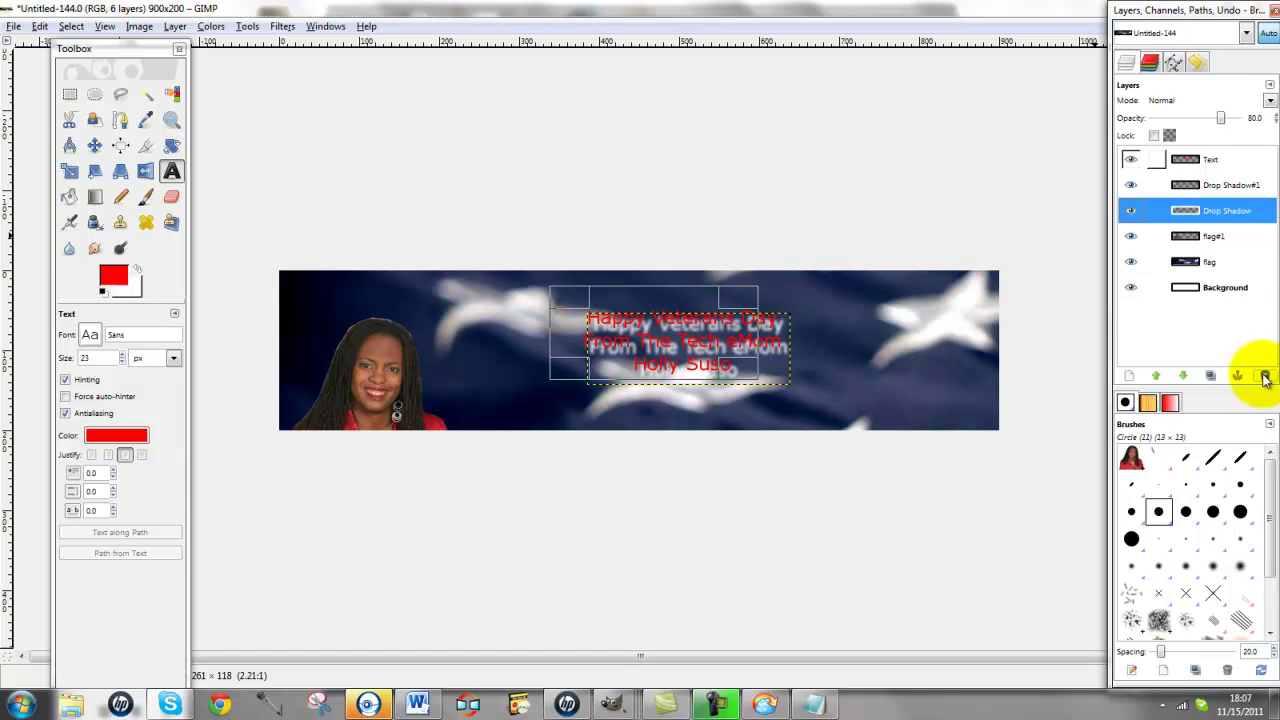
pyautogui.click(1243, 213)
pyautogui.moveTo(1243, 213); pyautogui.dragTo(1128, 192)
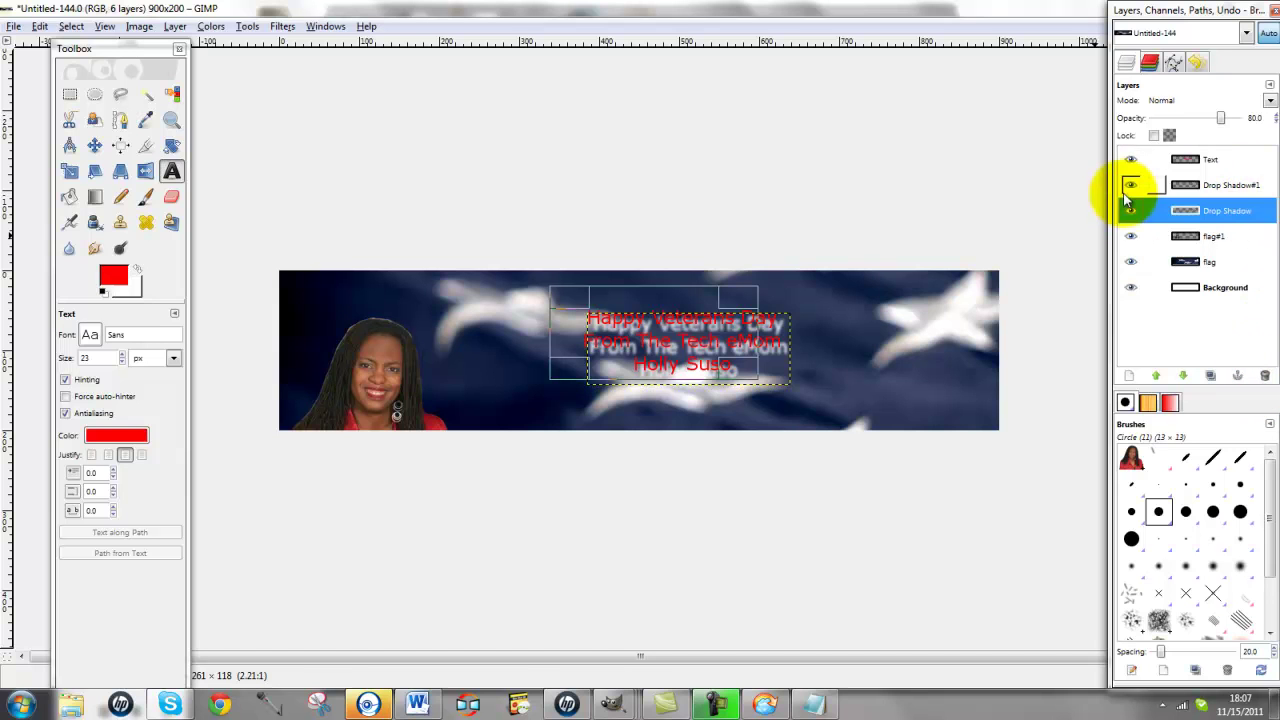
pyautogui.click(1130, 213)
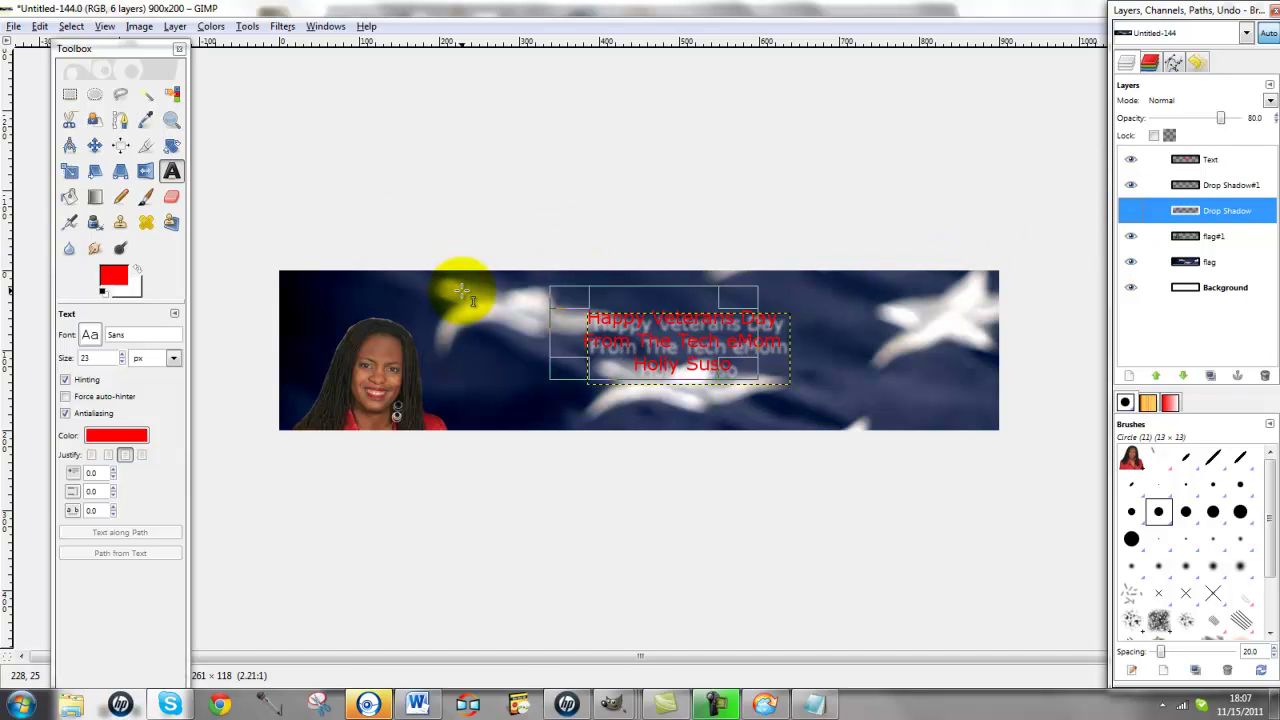
# Select Drop Shadow#1 and nudge the greeting slightly with the Move tool.
pyautogui.click(1214, 189)
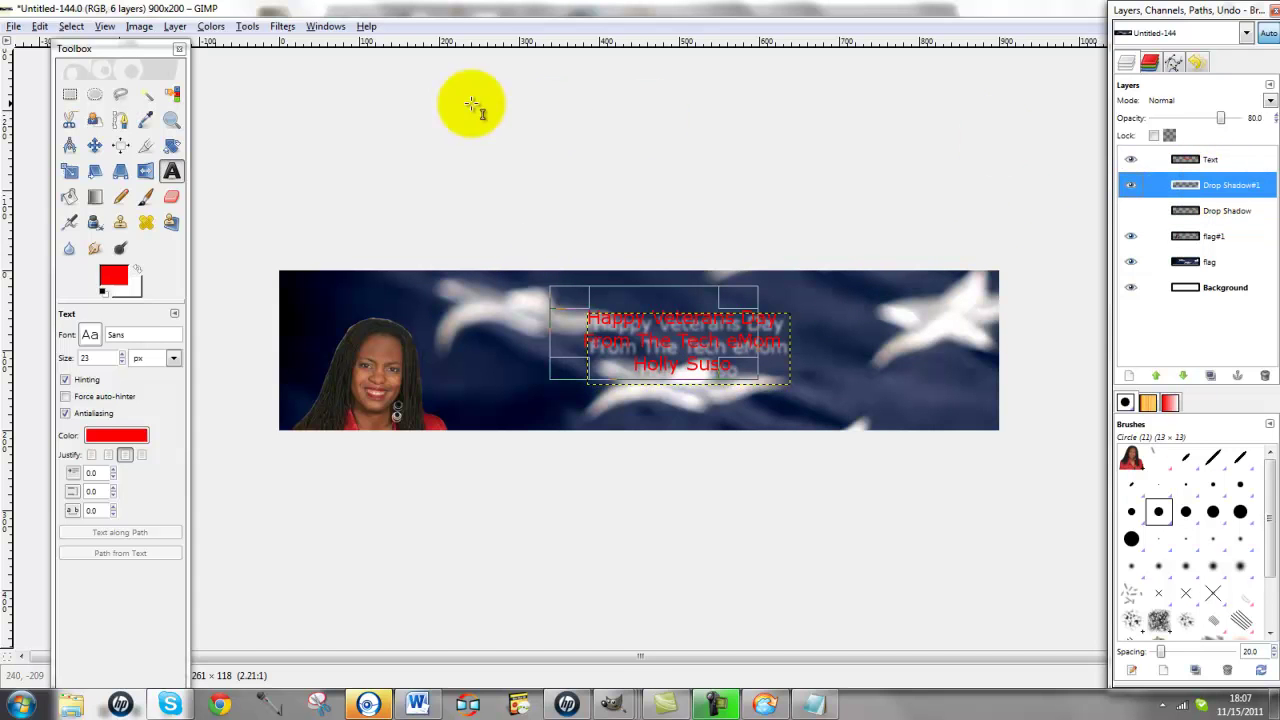
pyautogui.click(93, 148)
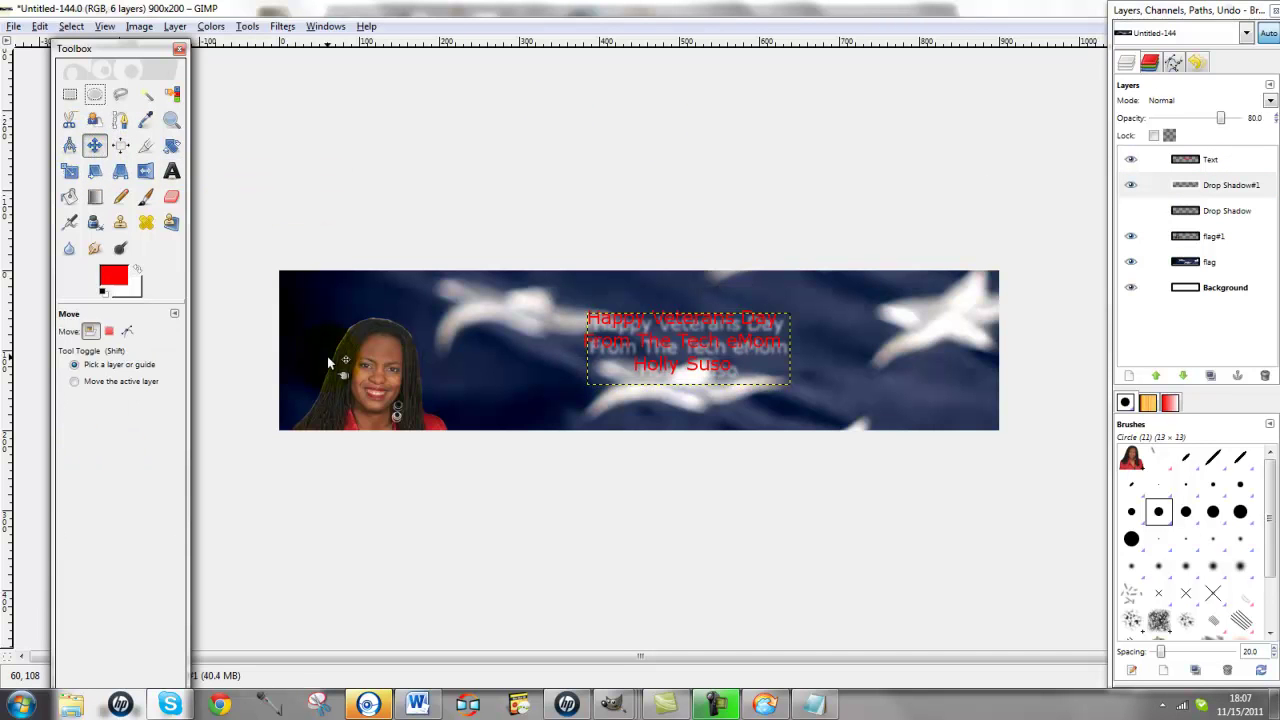
pyautogui.moveTo(698, 409); pyautogui.dragTo(697, 363)
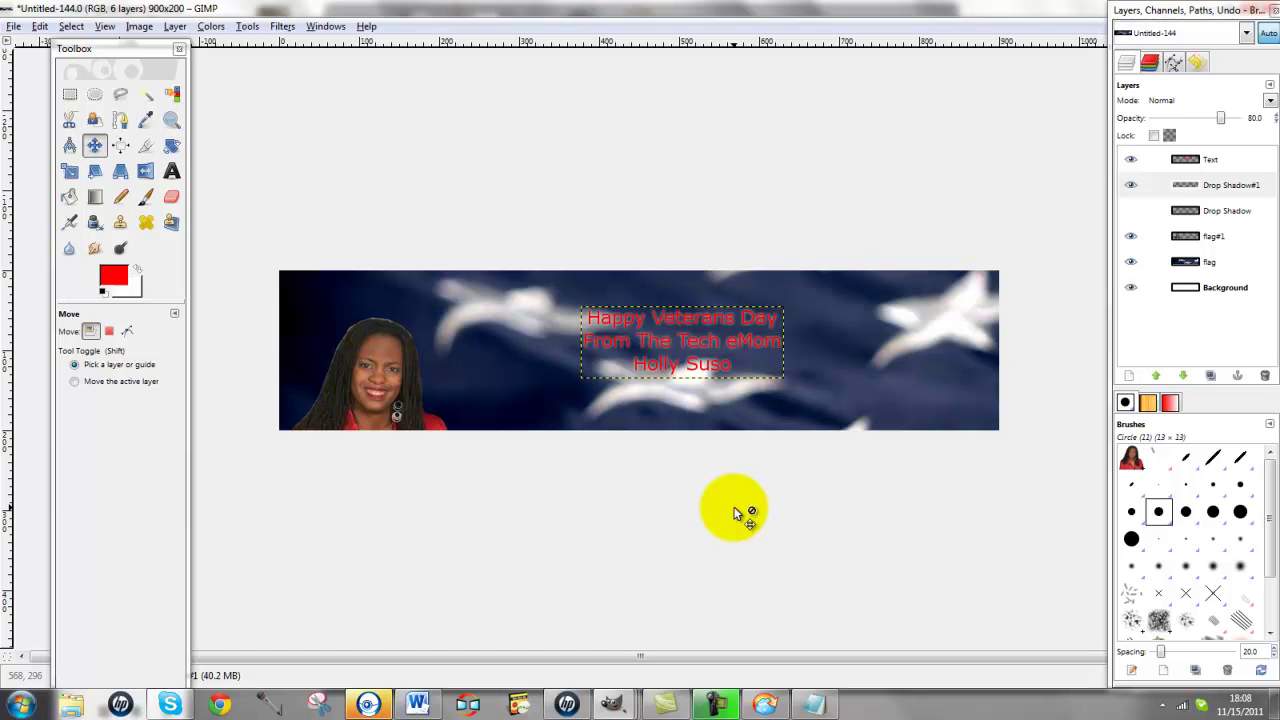
pyautogui.press('Right')
pyautogui.press('Right')
pyautogui.press('Right')
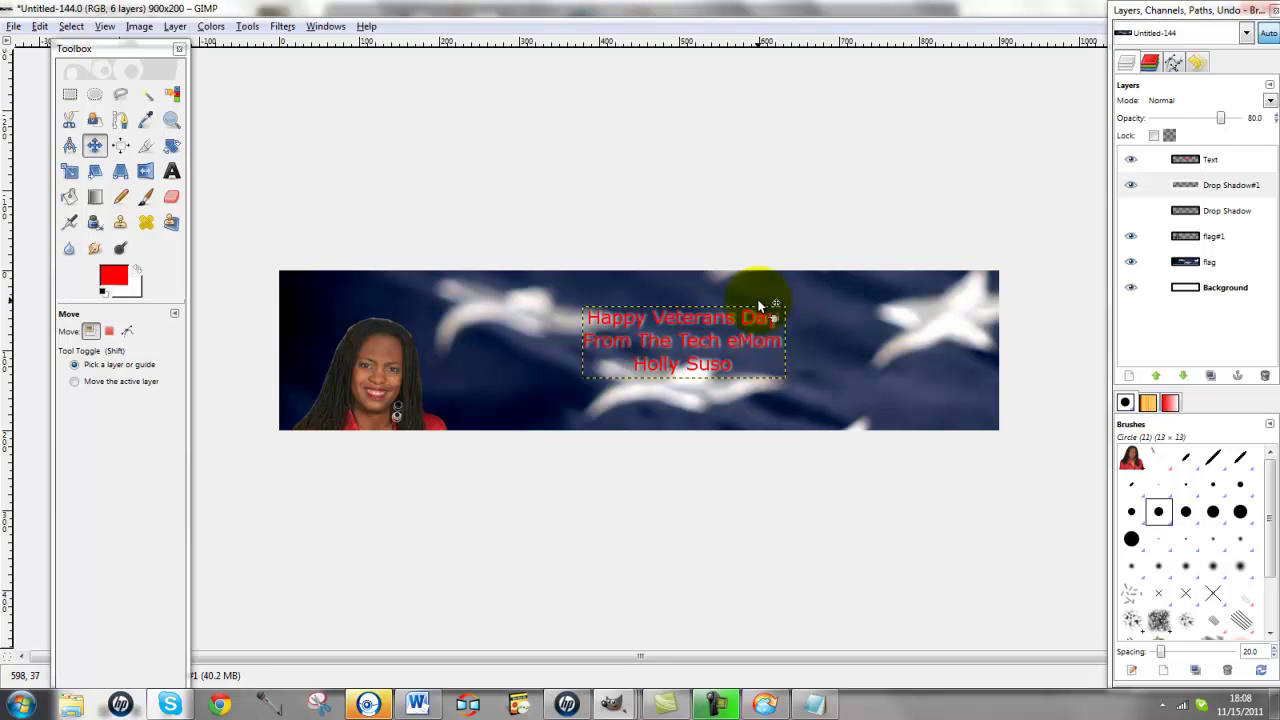
# Set the flag layer's opacity to exactly 80.
pyautogui.click(1198, 265)
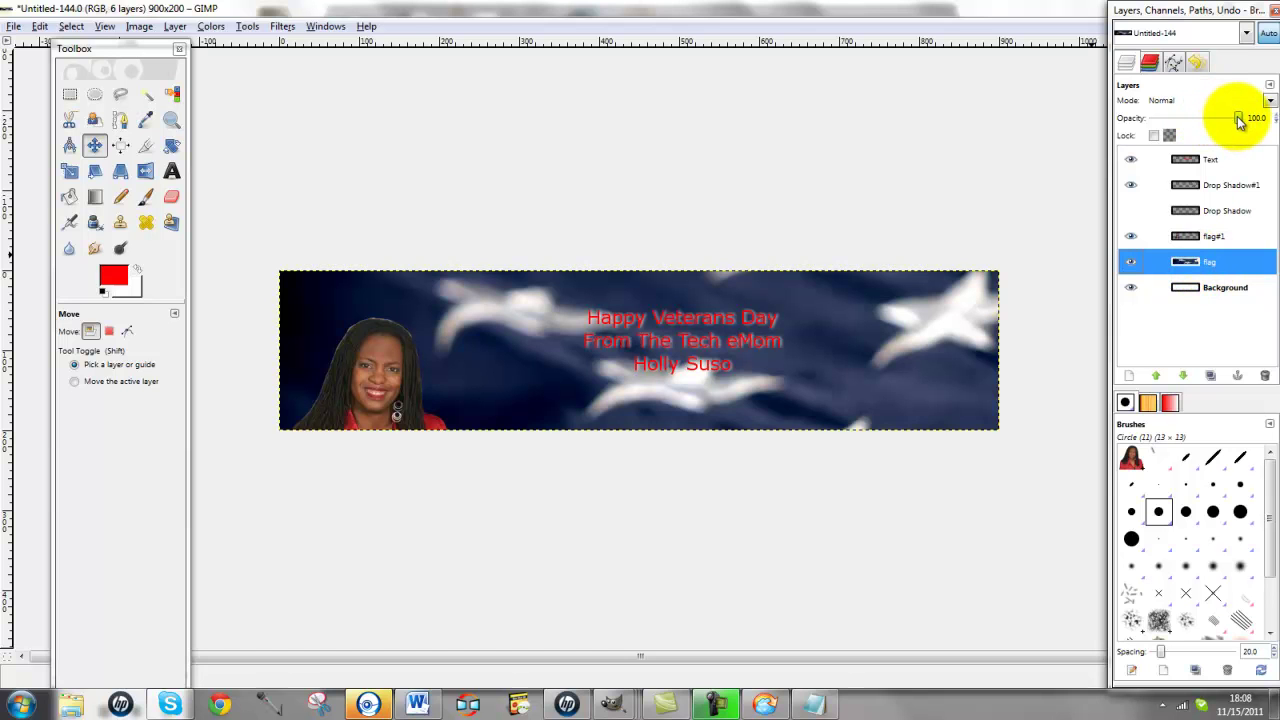
pyautogui.moveTo(1239, 120); pyautogui.dragTo(1222, 120)
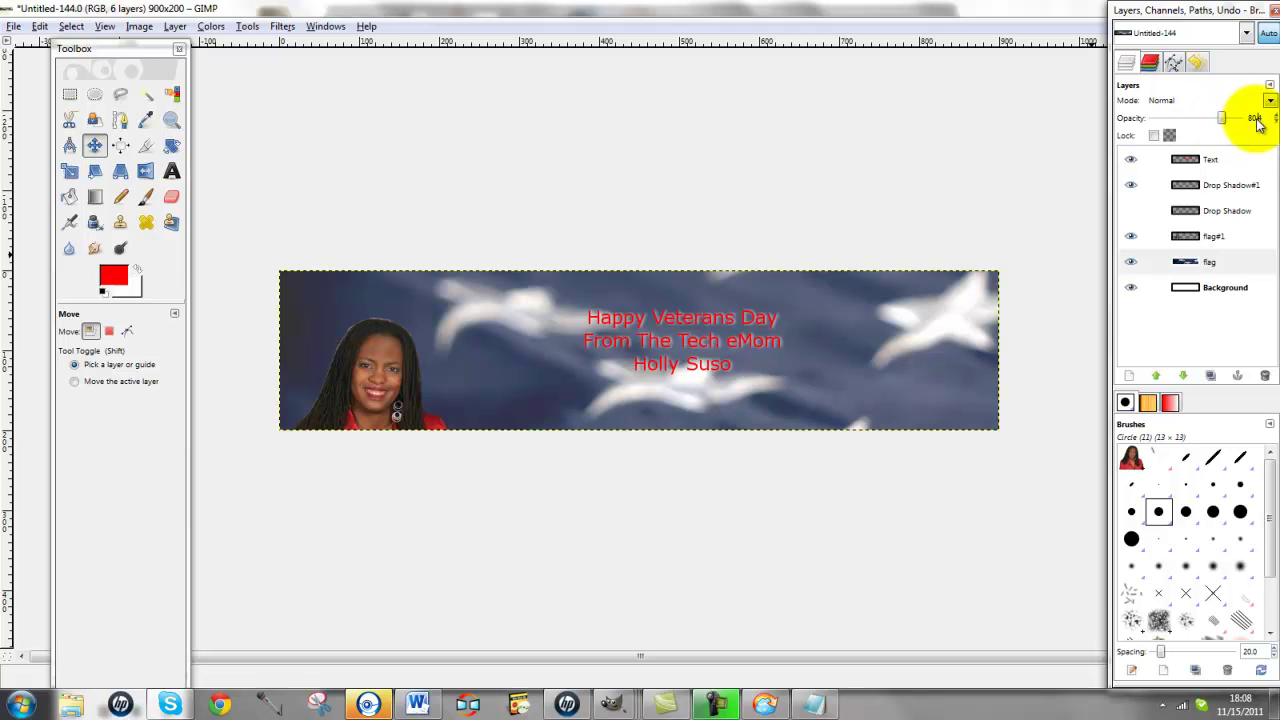
pyautogui.press('BackSpace')
pyautogui.press('BackSpace')
pyautogui.press('BackSpace')
pyautogui.press('BackSpace')
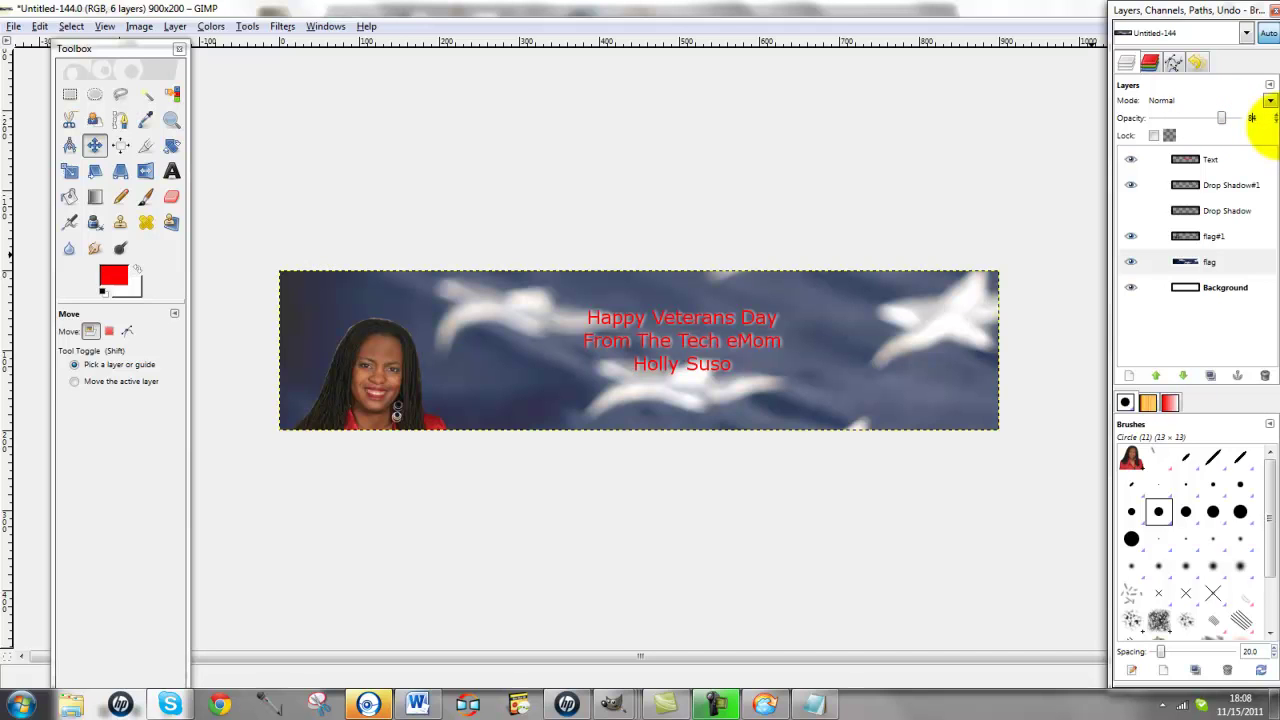
pyautogui.write('80')
pyautogui.press('Return')
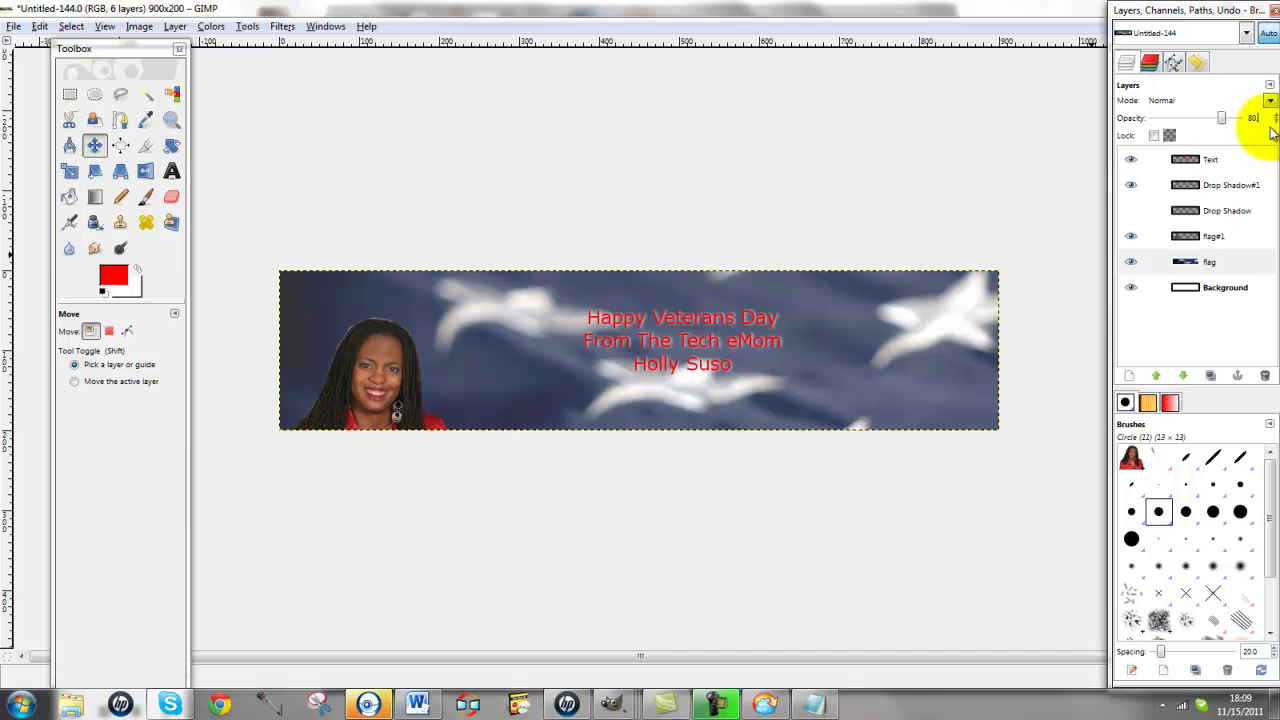
pyautogui.click(1223, 119)
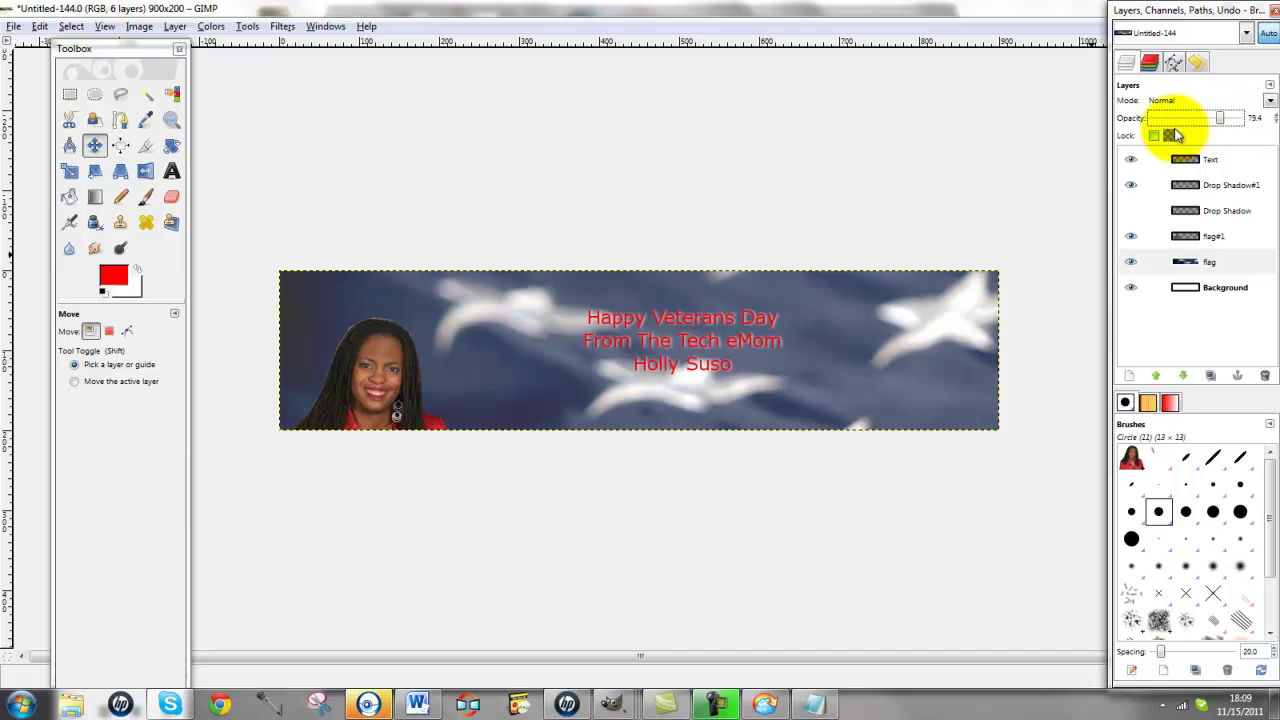
pyautogui.click(1263, 118)
pyautogui.moveTo(1262, 118); pyautogui.dragTo(1252, 116)
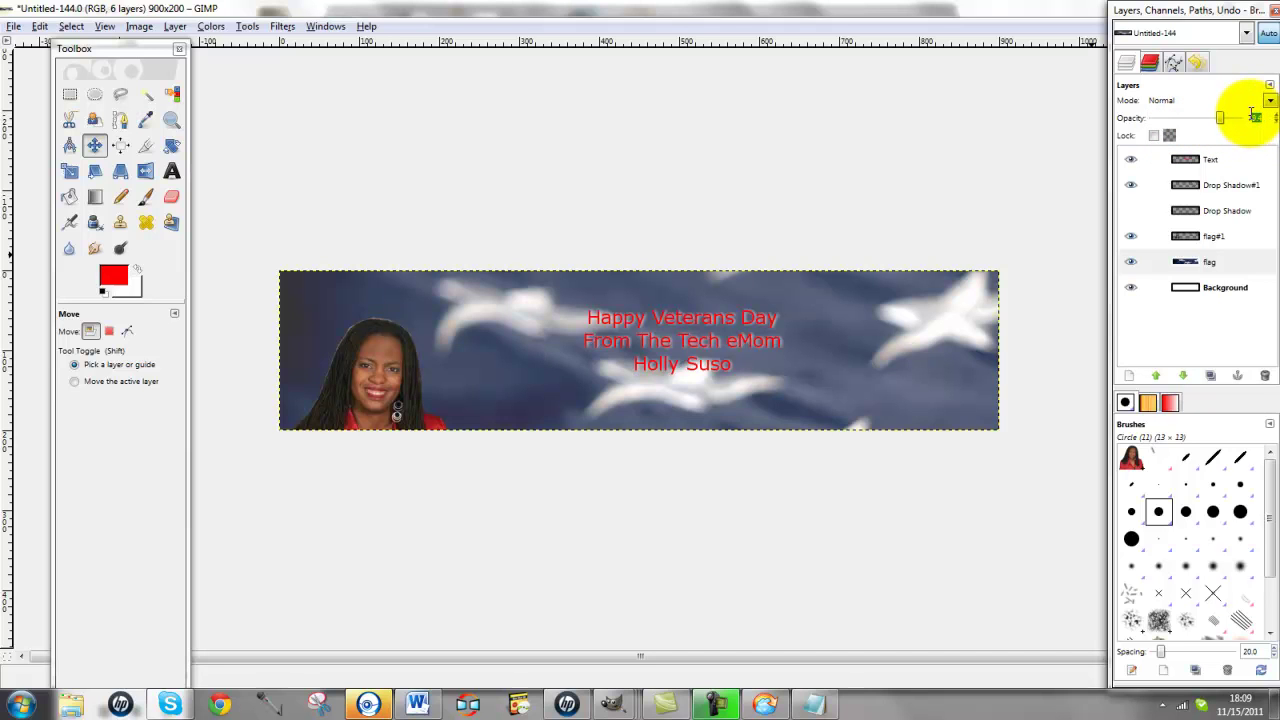
pyautogui.press('BackSpace')
pyautogui.write('80')
pyautogui.press('Return')
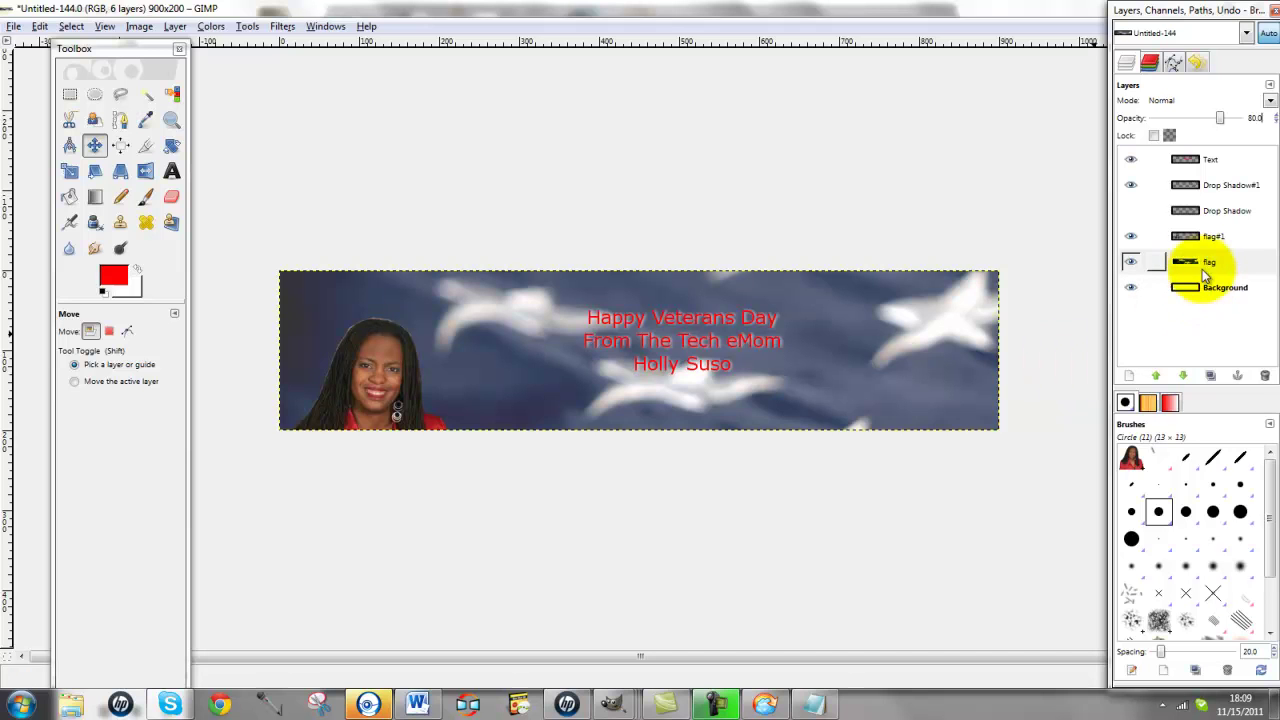
pyautogui.click(1211, 162)
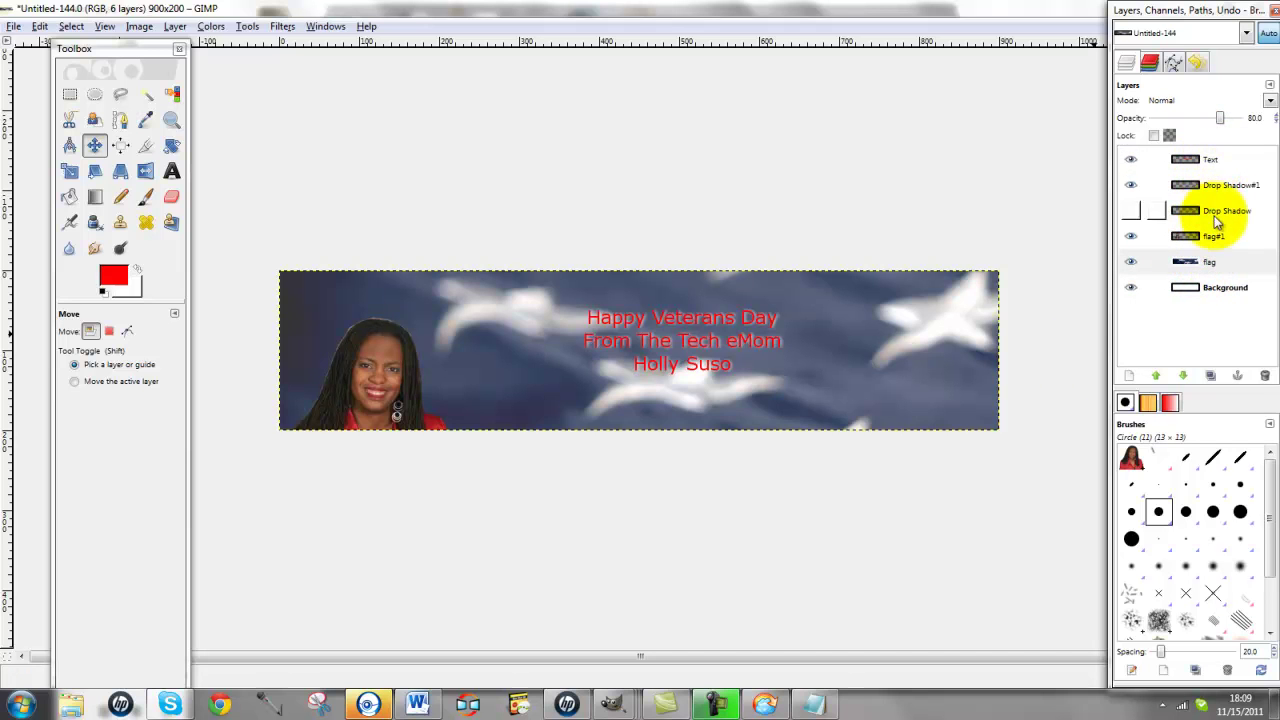